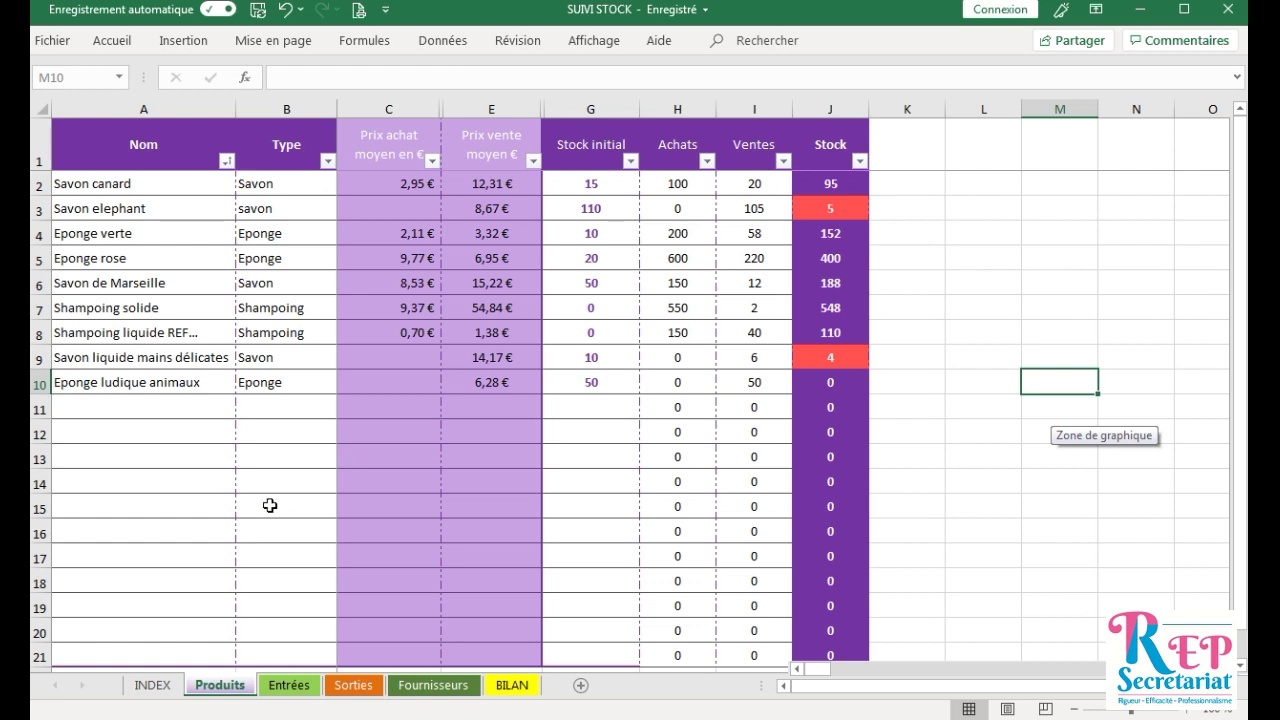
Examine the product table on the Produits sheet, including the name, type, average price and stock columns
{"action": "left_click", "coordinate": [186, 484]}
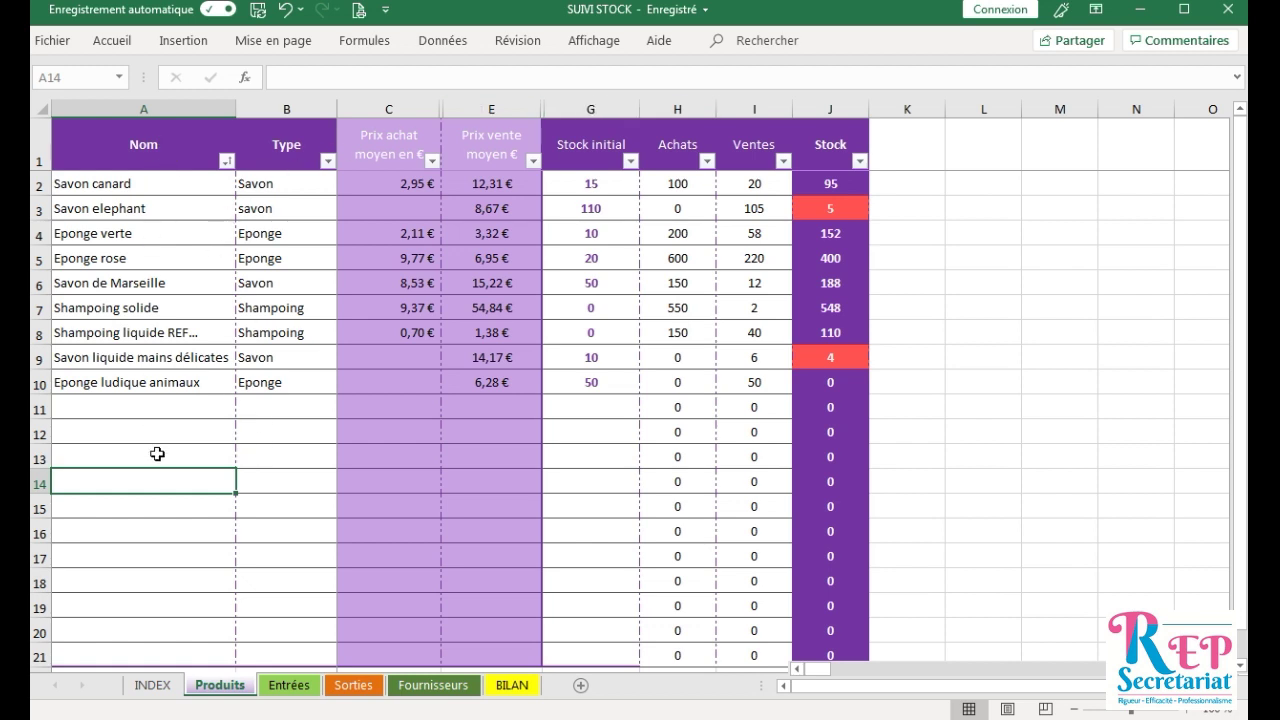
{"action": "left_click", "coordinate": [288, 302]}
{"action": "left_click", "coordinate": [345, 310]}
{"action": "left_click", "coordinate": [345, 310]}
{"action": "left_click", "coordinate": [284, 461]}
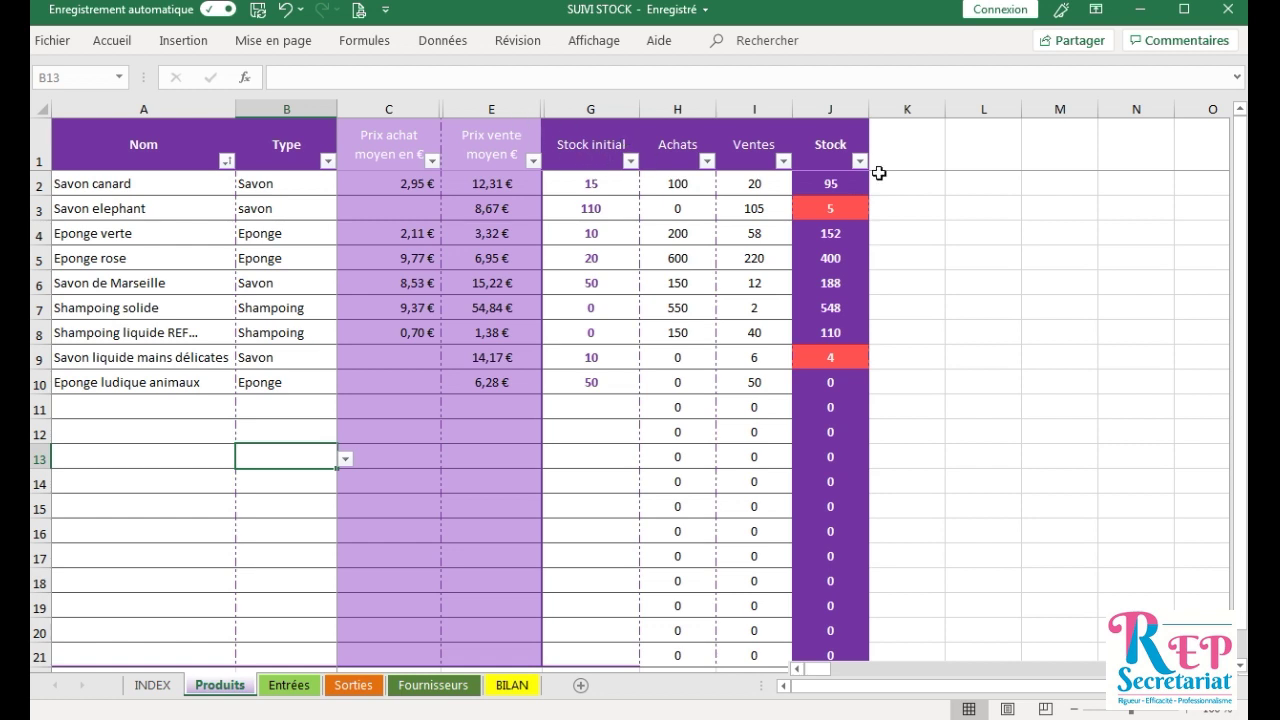
{"action": "left_click", "coordinate": [955, 406]}
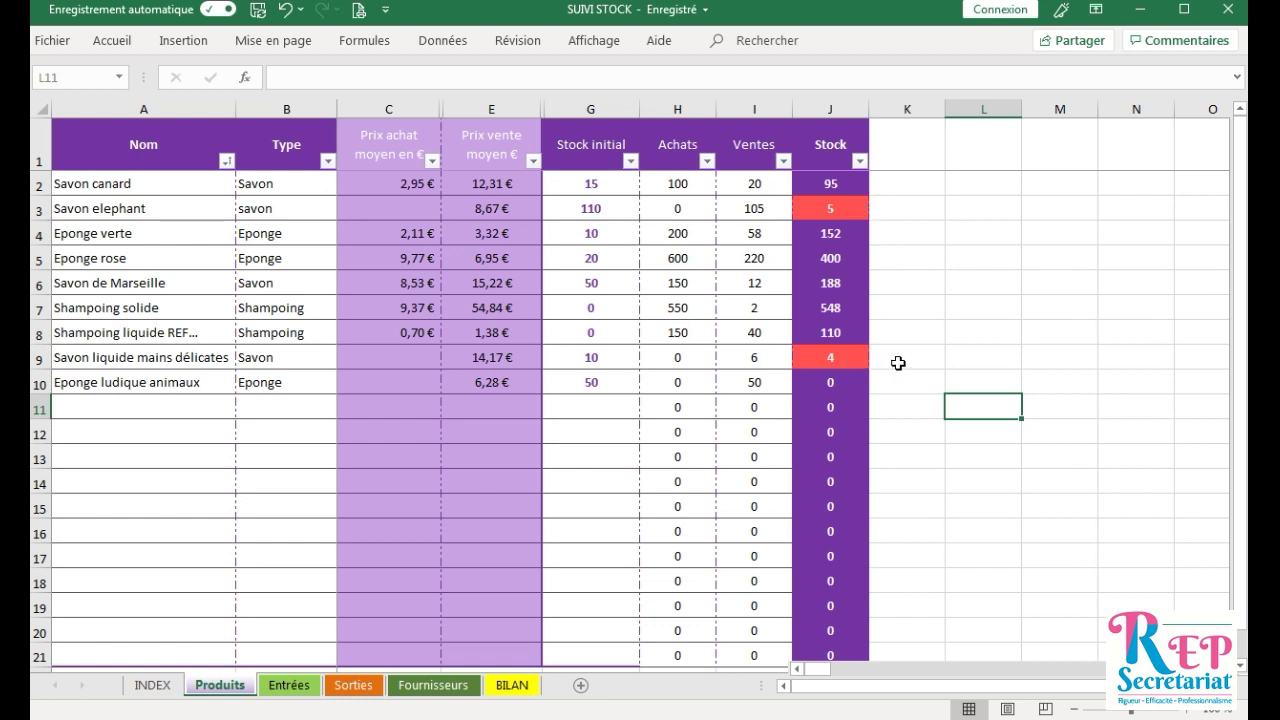
{"action": "left_click", "coordinate": [425, 431]}
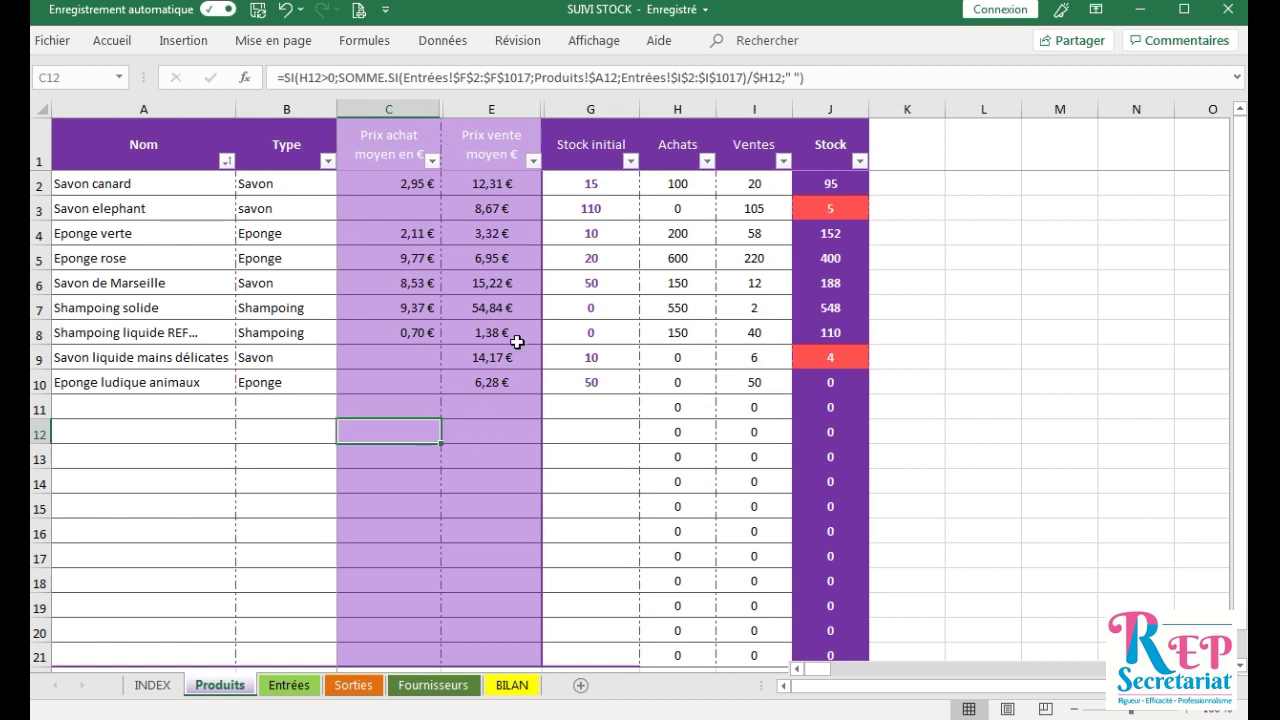
{"action": "left_click", "coordinate": [291, 412]}
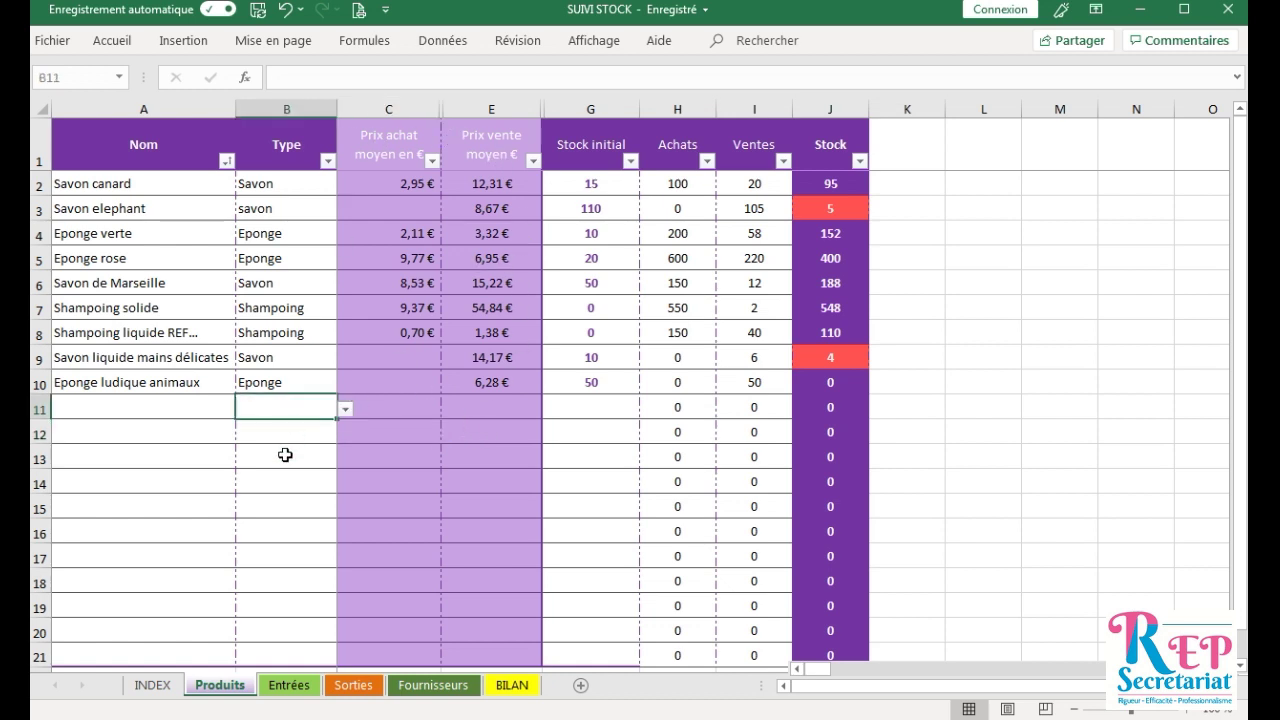
Review the INDEX sheet's instructions, the customizable product type and SORTIES lists, and the Les Produits section
{"action": "left_click", "coordinate": [153, 685]}
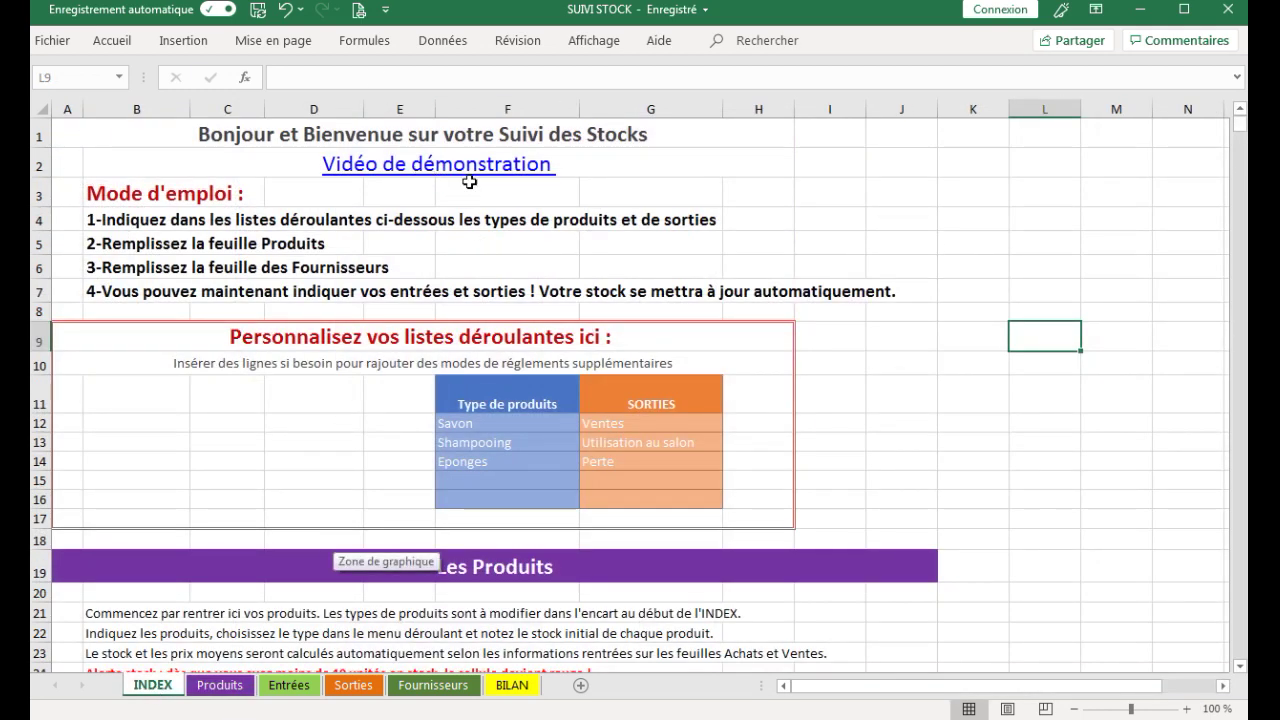
{"action": "left_click", "coordinate": [950, 476]}
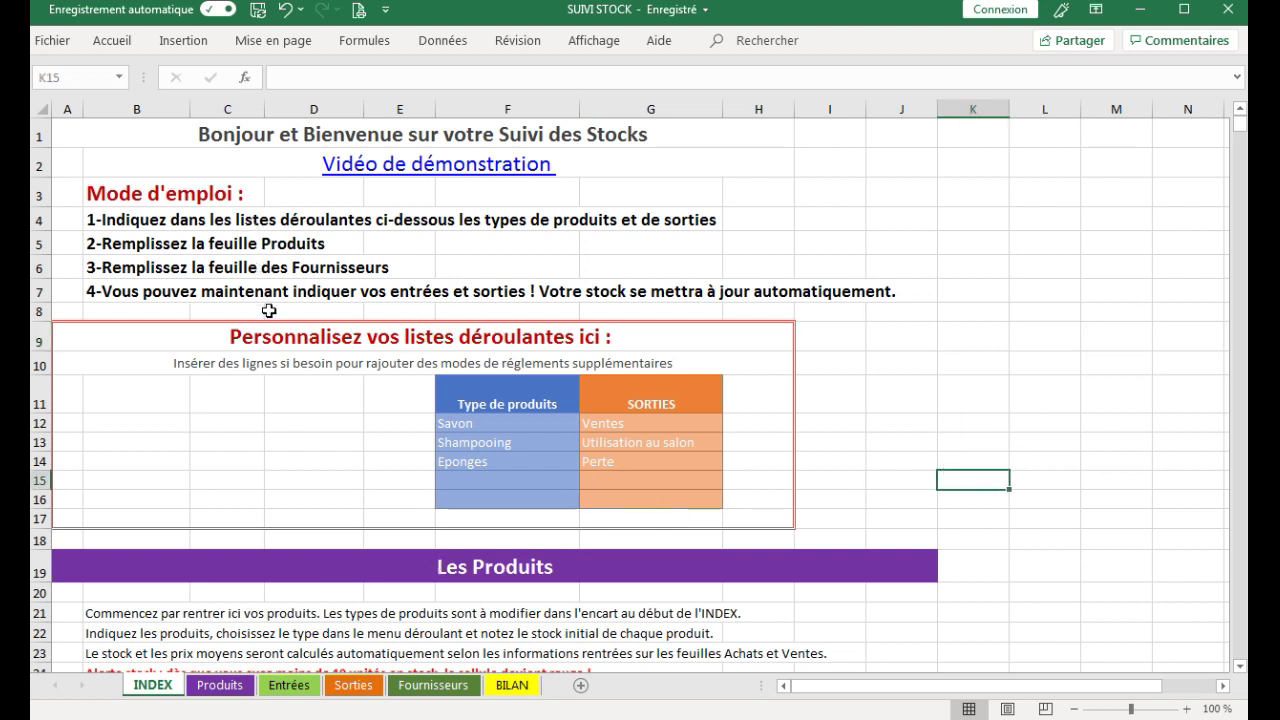
{"action": "left_click", "coordinate": [410, 428]}
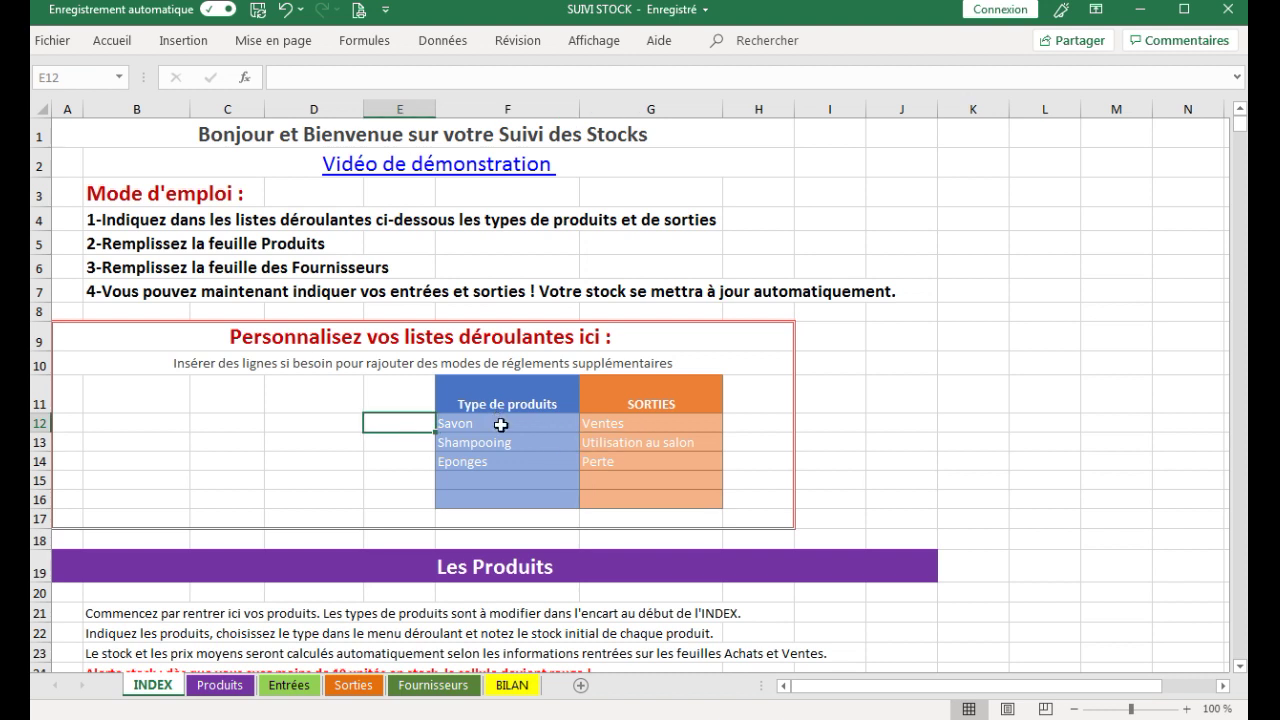
{"action": "left_click", "coordinate": [525, 426]}
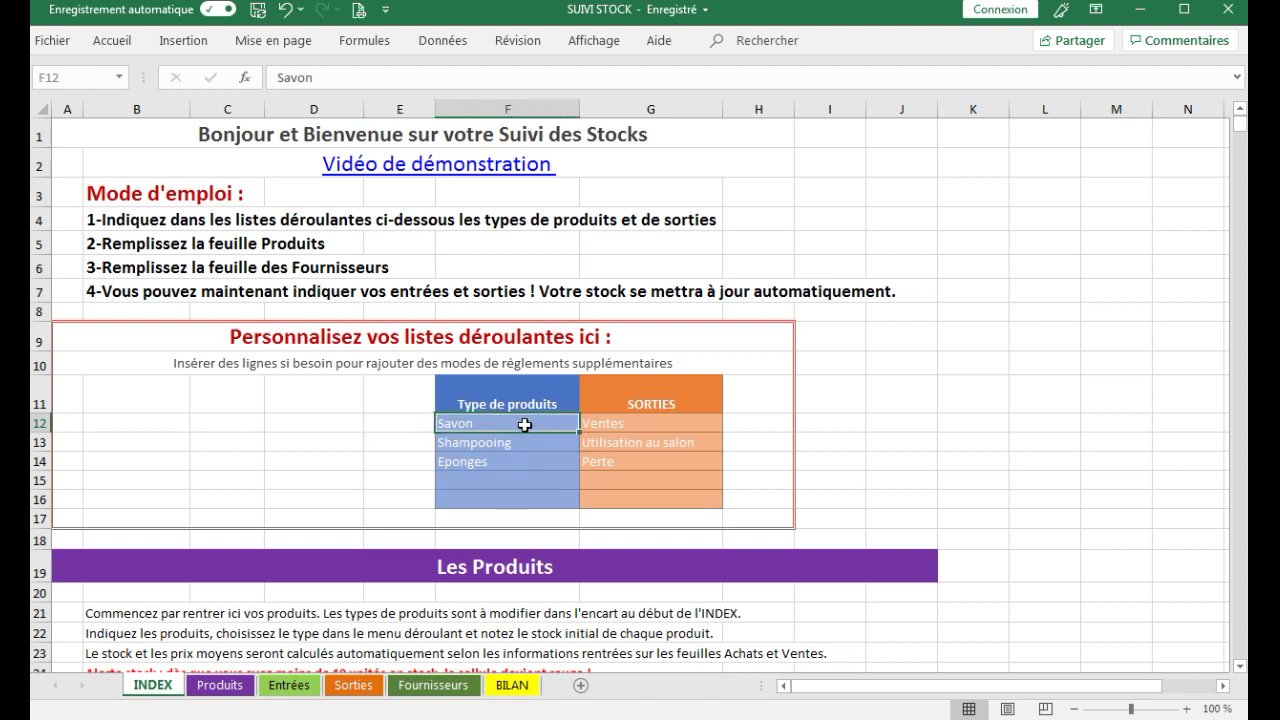
{"action": "left_click", "coordinate": [649, 420]}
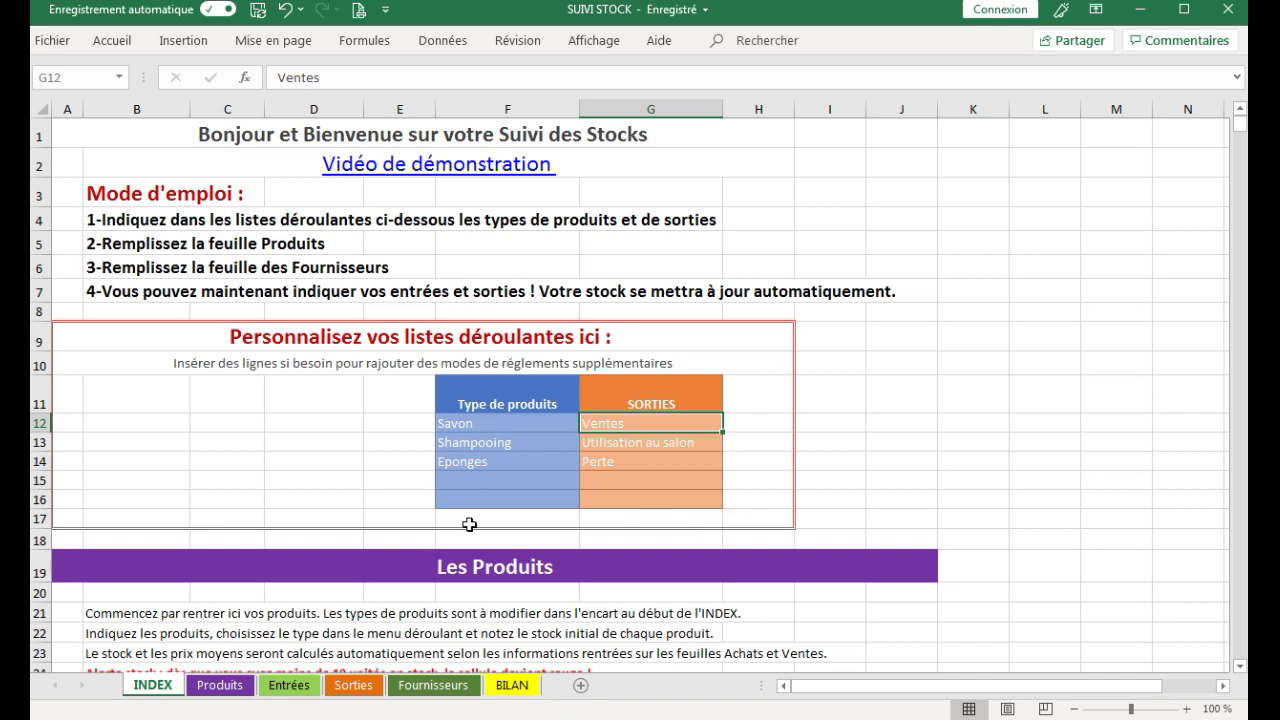
{"action": "left_click", "coordinate": [381, 494]}
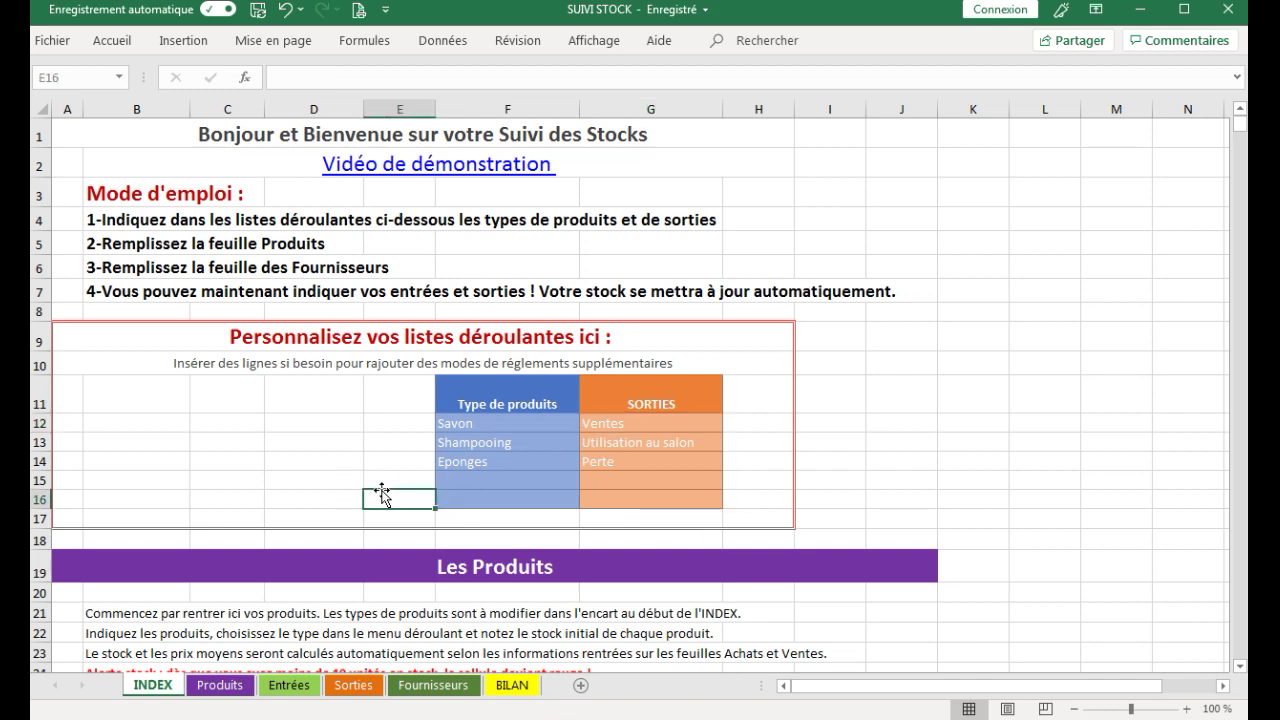
{"action": "scroll", "coordinate": [392, 458], "scroll_direction": "down", "scroll_amount": 2}
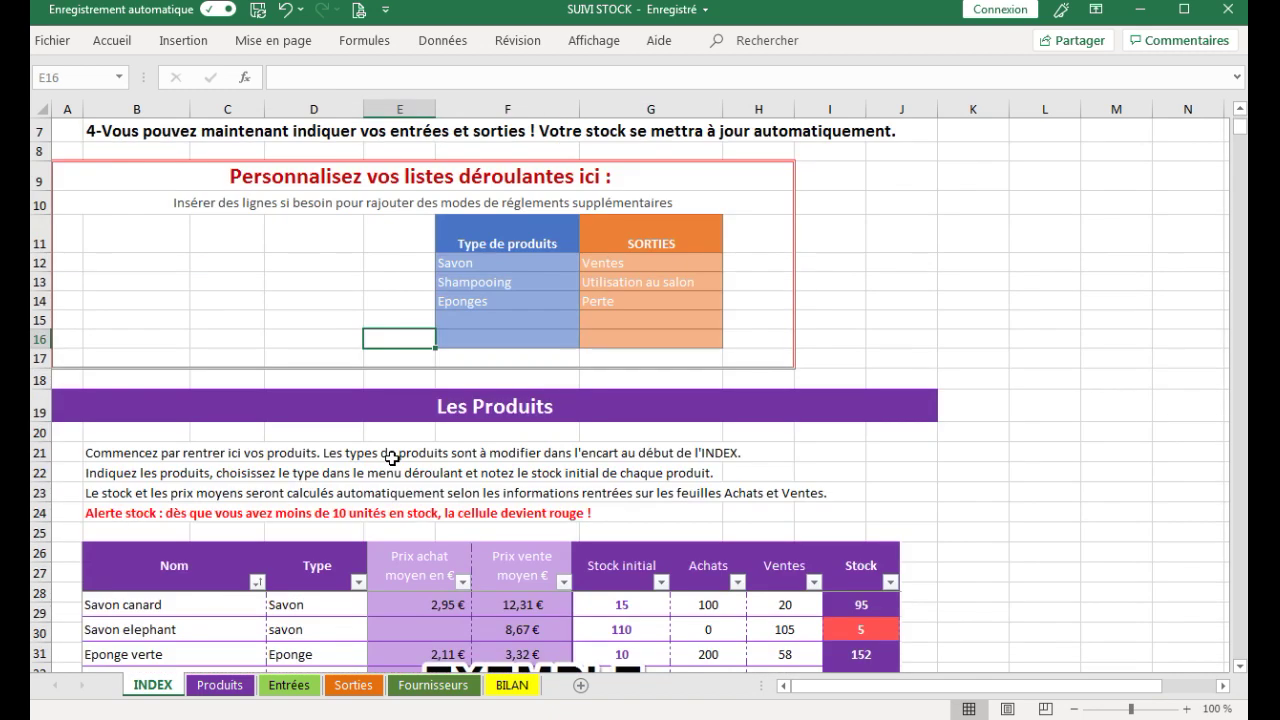
{"action": "scroll", "coordinate": [392, 458], "scroll_direction": "down", "scroll_amount": 3}
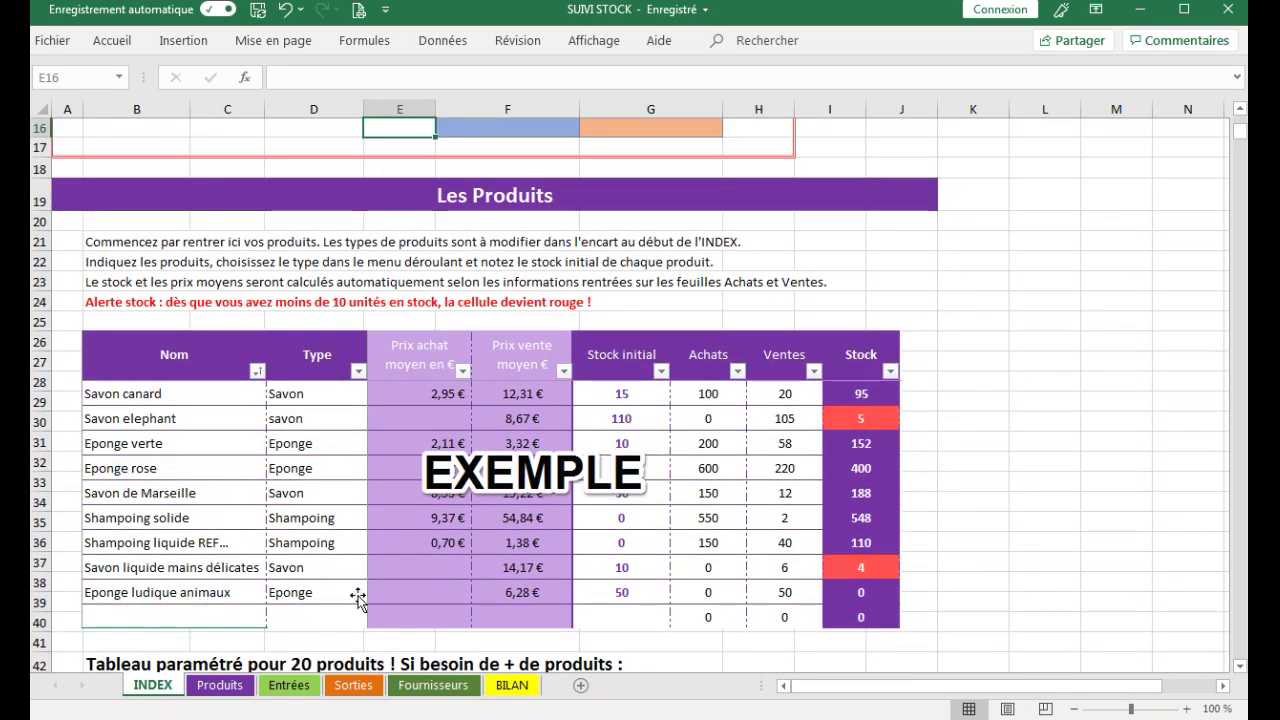
Add the product name "Savon n°3" in the first empty row of the Produits sheet
{"action": "left_click", "coordinate": [219, 685]}
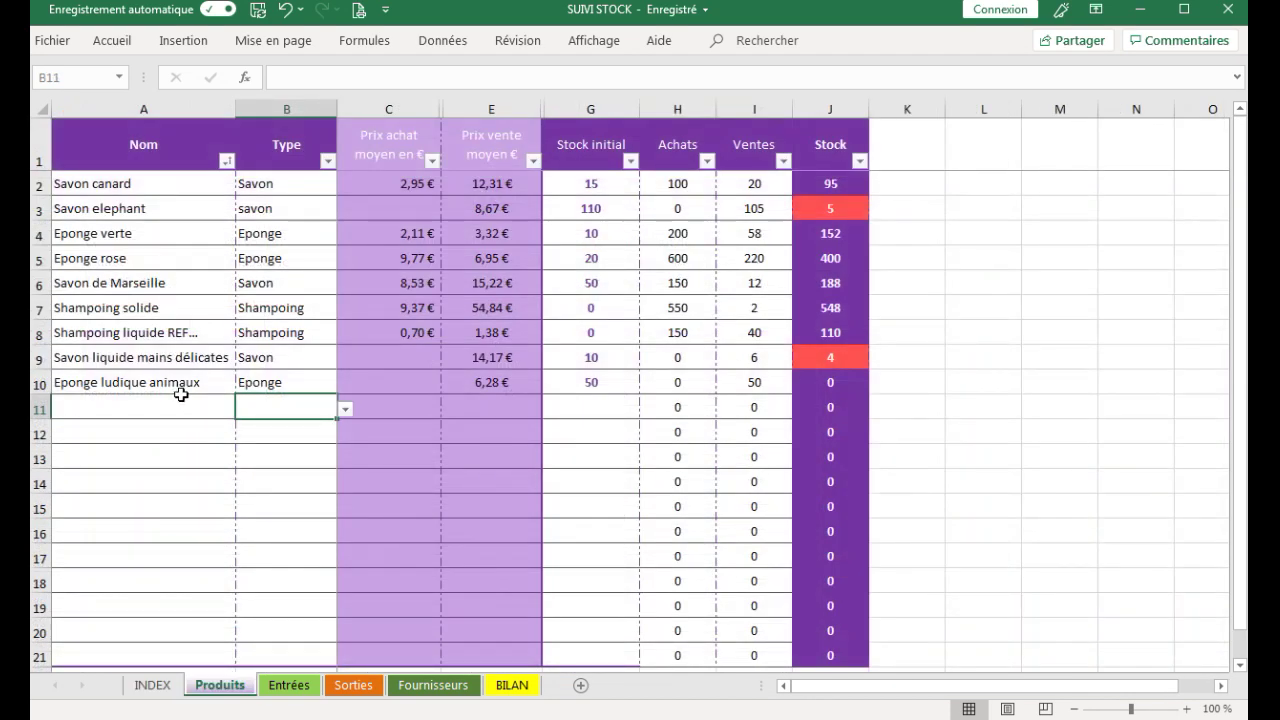
{"action": "left_click", "coordinate": [170, 390]}
{"action": "left_click", "coordinate": [169, 404]}
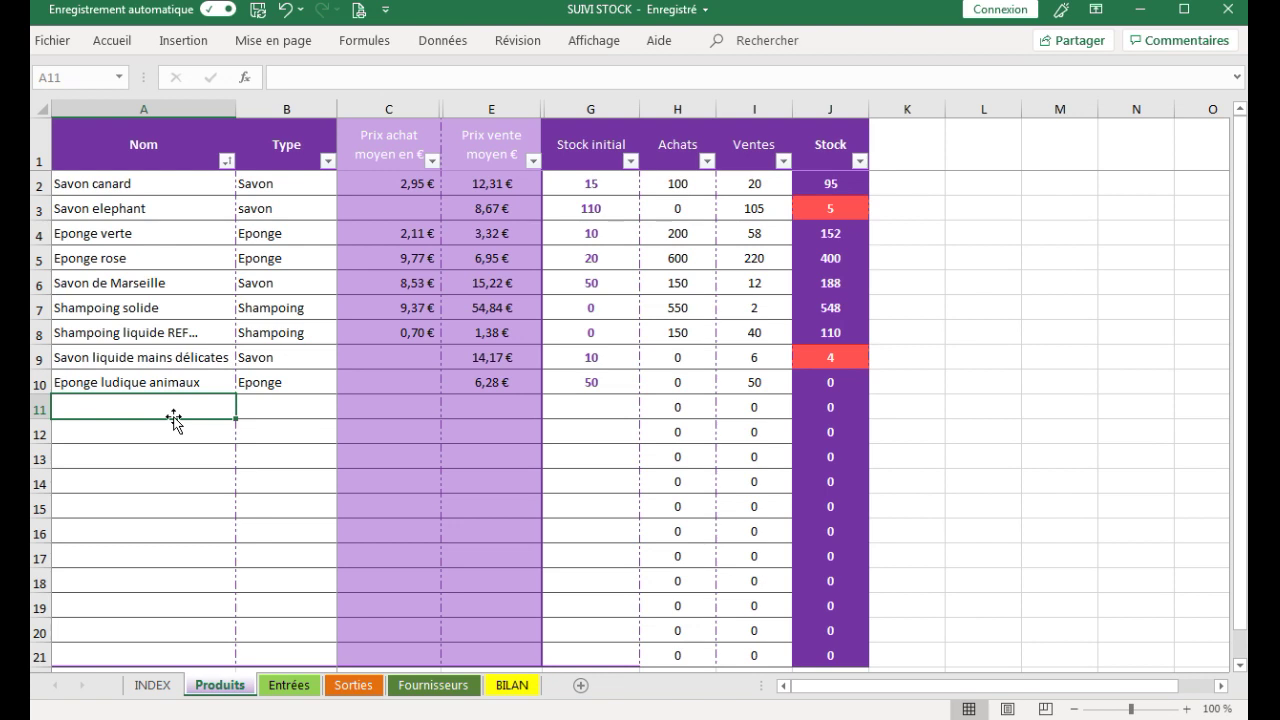
{"action": "type", "text": "SAvo"}
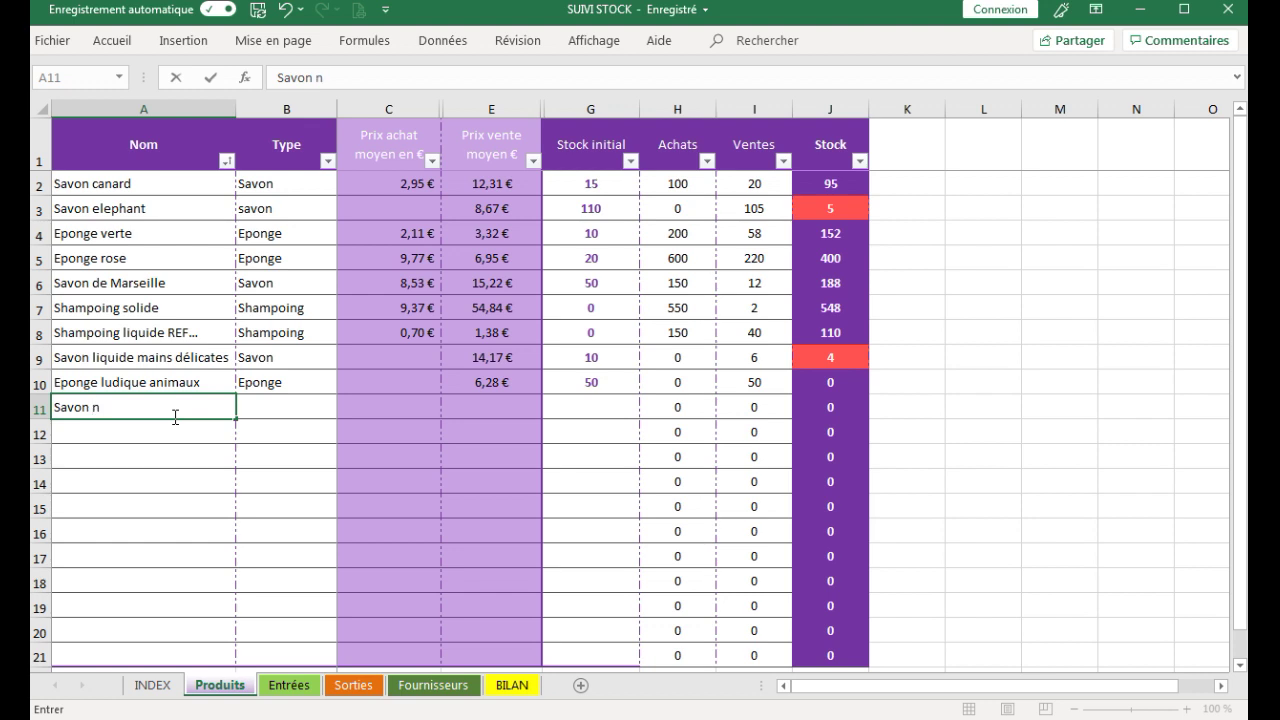
{"action": "type", "text": "n n°3"}
{"action": "key", "text": "Tab"}
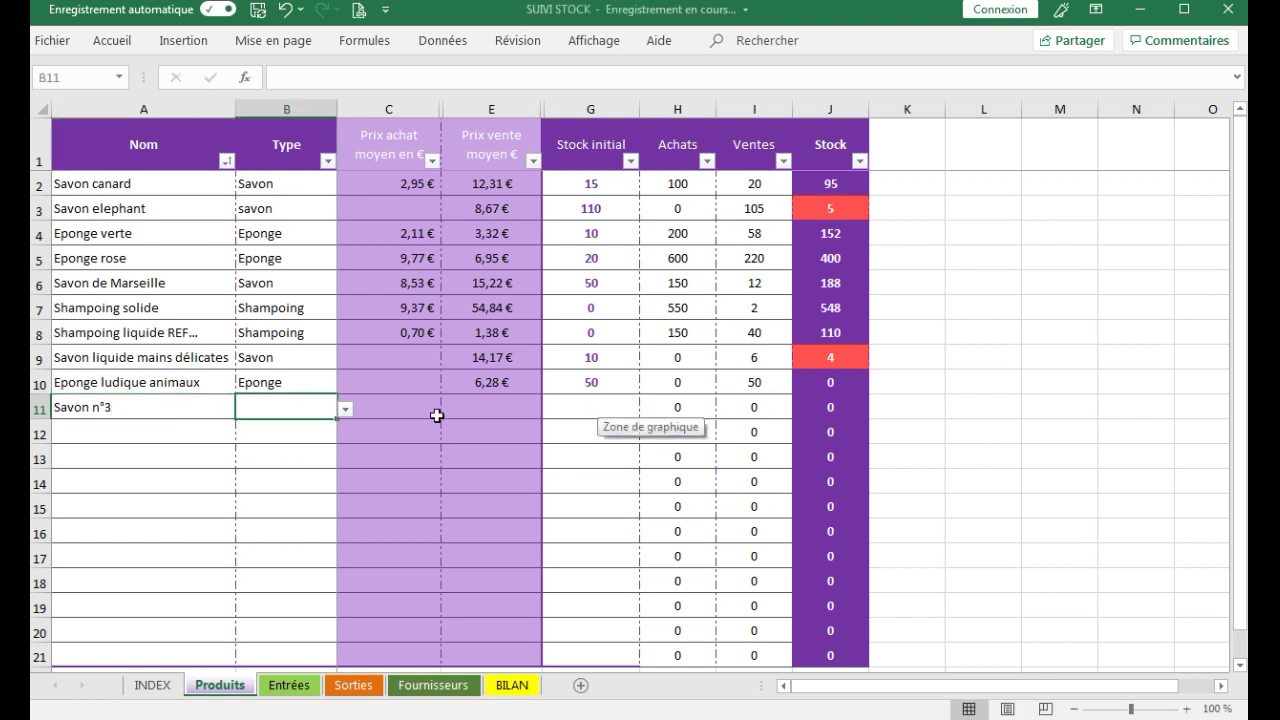
Set the type of Savon n°3 to Savon and its initial stock to 2
{"action": "left_click", "coordinate": [344, 411]}
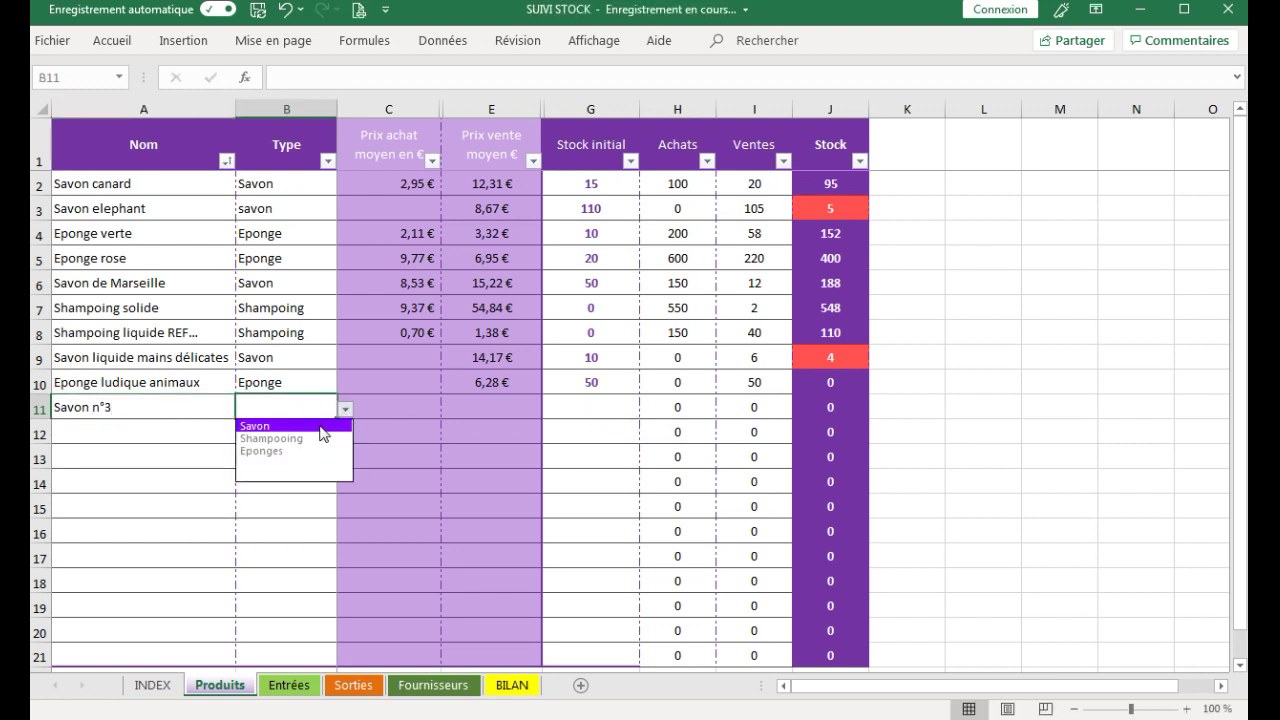
{"action": "left_click", "coordinate": [262, 426]}
{"action": "key", "text": "Tab"}
{"action": "key", "text": "Tab"}
{"action": "key", "text": "Tab"}
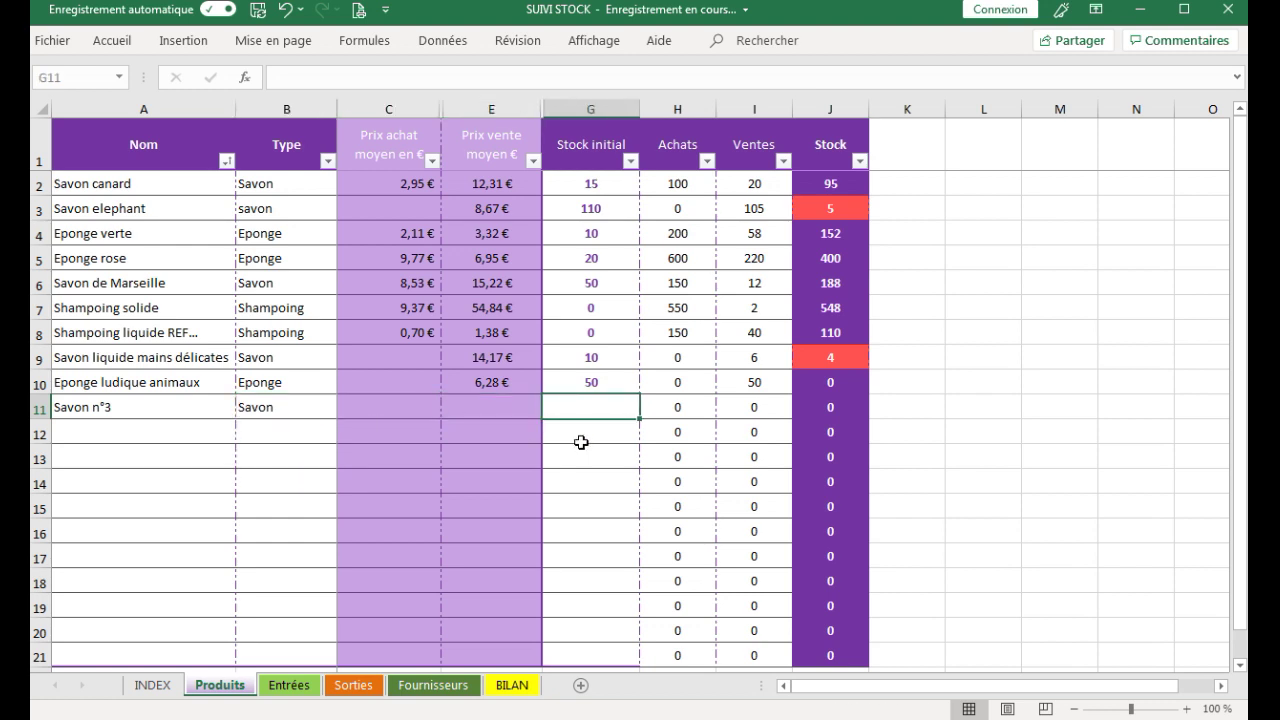
{"action": "type", "text": "2"}
{"action": "key", "text": "Tab"}
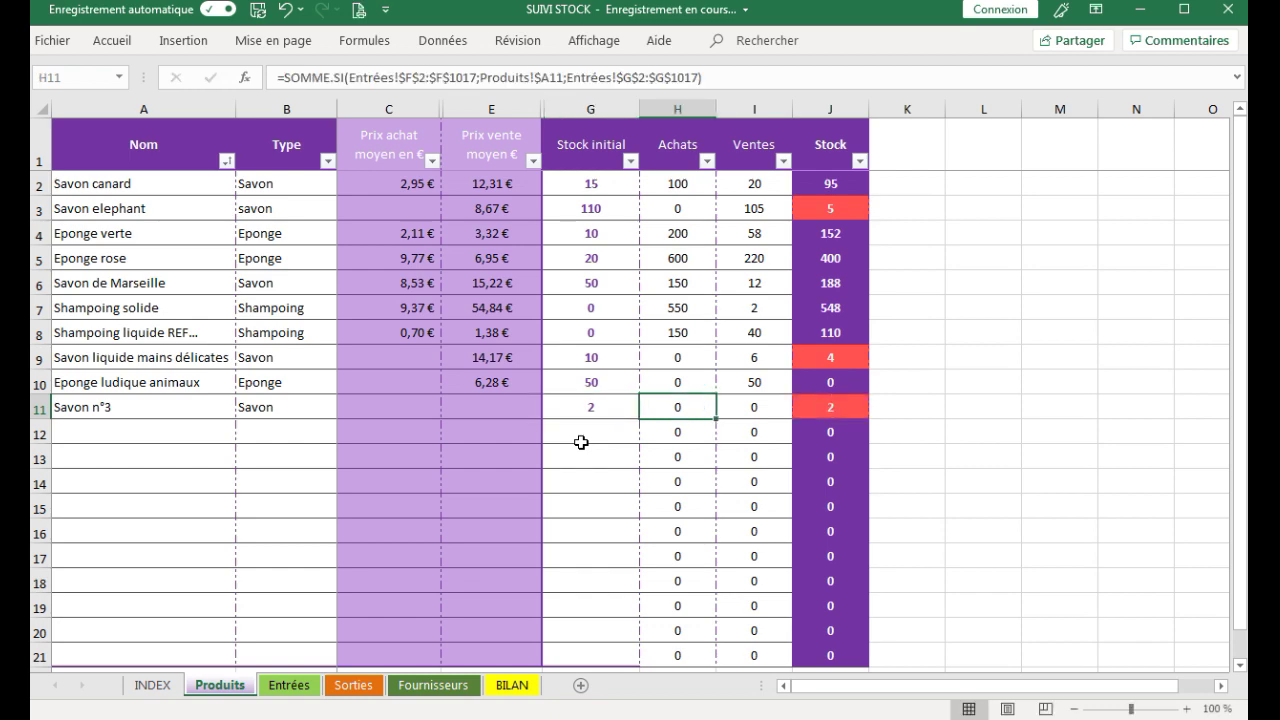
Read the INDEX sheet's guidance on adding more products and on the Fournisseurs table
{"action": "left_click", "coordinate": [153, 685]}
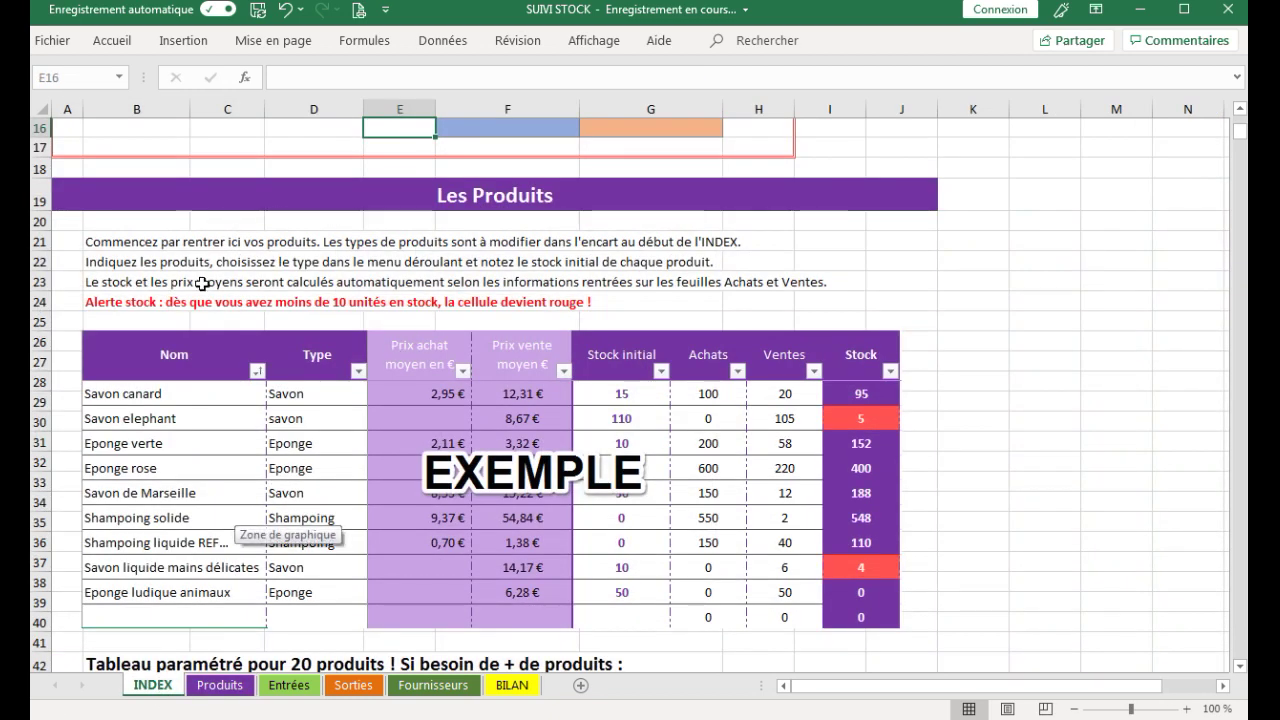
{"action": "scroll", "coordinate": [273, 563], "scroll_direction": "down", "scroll_amount": 4}
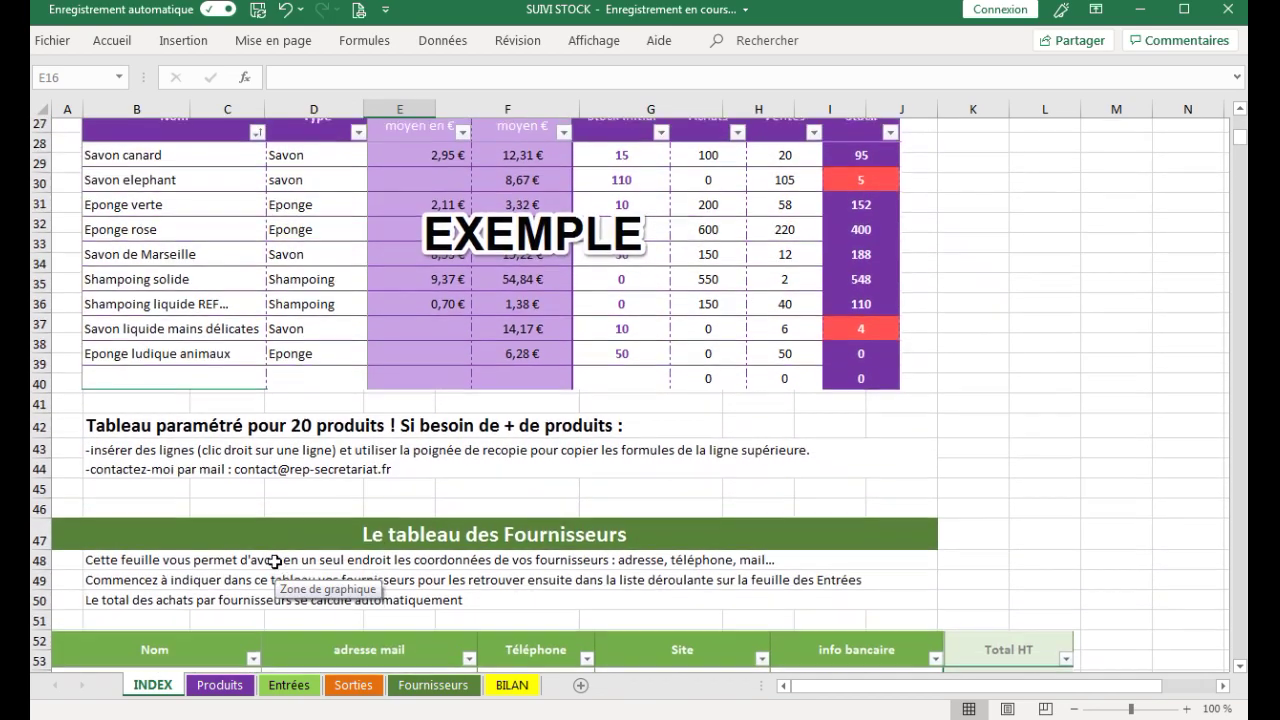
{"action": "scroll", "coordinate": [273, 563], "scroll_direction": "down", "scroll_amount": 3}
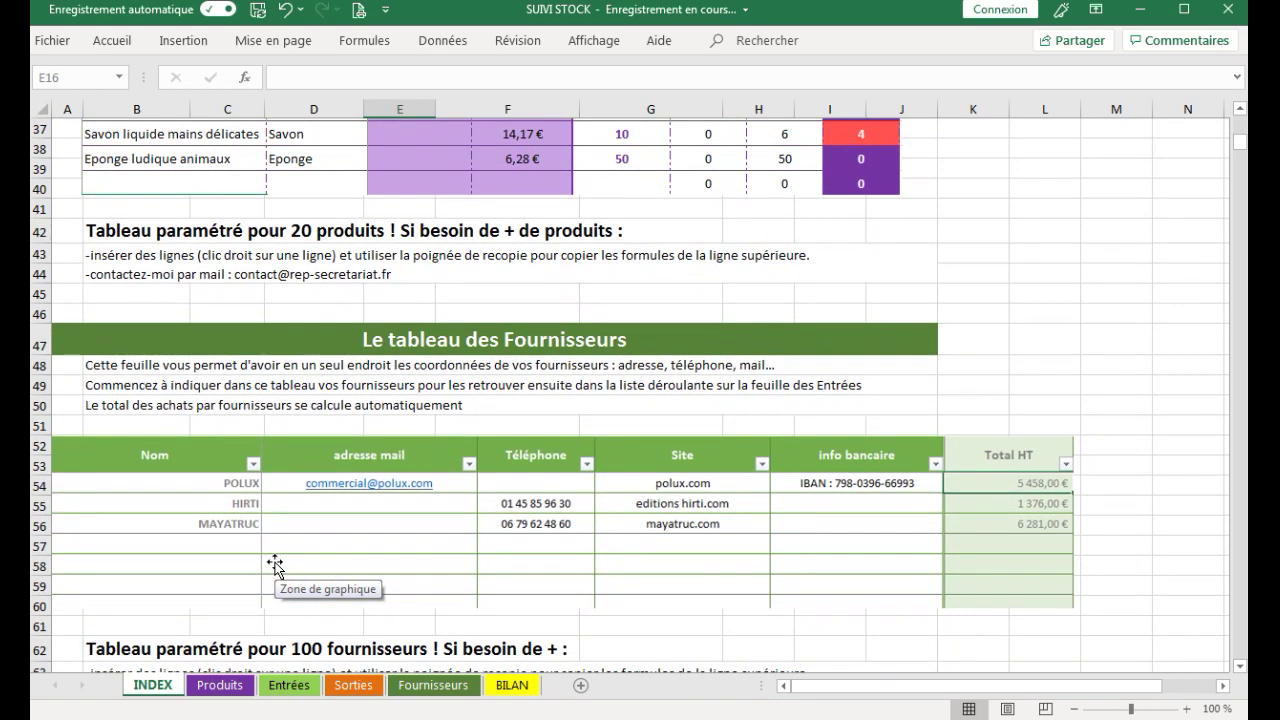
{"action": "scroll", "coordinate": [320, 505], "scroll_direction": "down", "scroll_amount": 1}
{"action": "scroll", "coordinate": [253, 400], "scroll_direction": "up", "scroll_amount": 10}
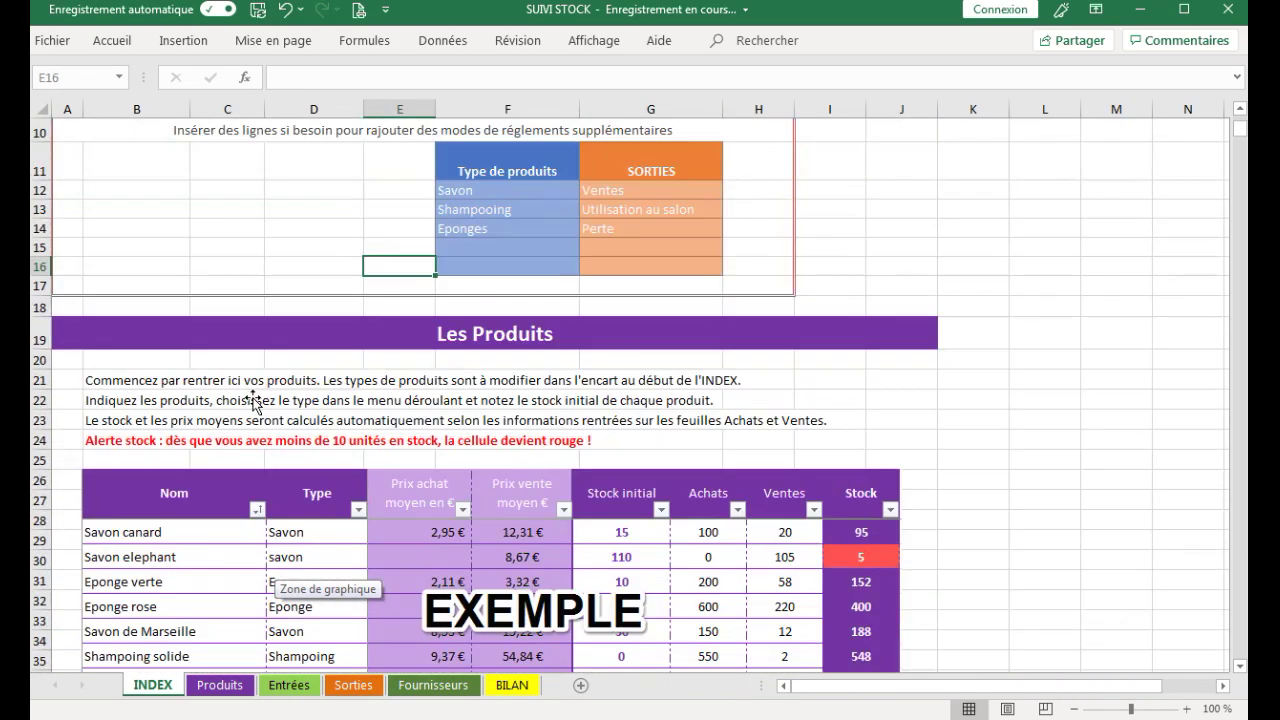
{"action": "scroll", "coordinate": [253, 400], "scroll_direction": "up", "scroll_amount": 3}
{"action": "scroll", "coordinate": [253, 358], "scroll_direction": "down", "scroll_amount": 10}
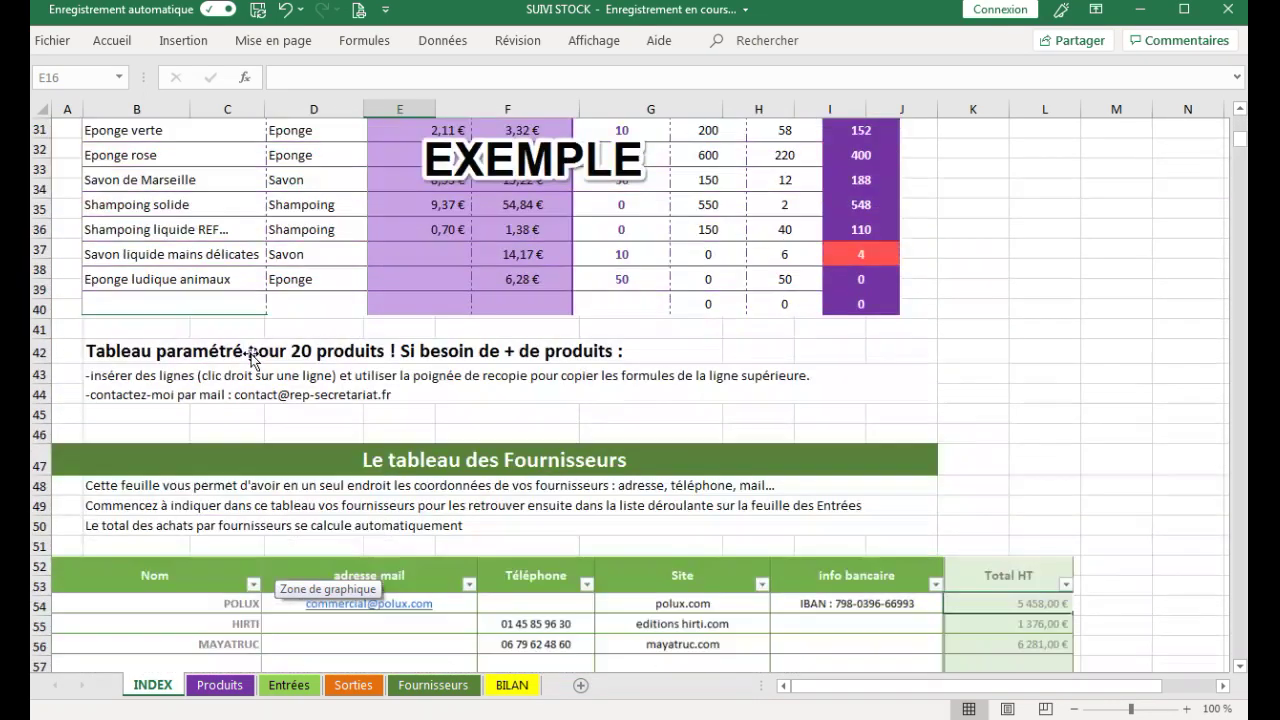
{"action": "scroll", "coordinate": [253, 358], "scroll_direction": "down", "scroll_amount": 3}
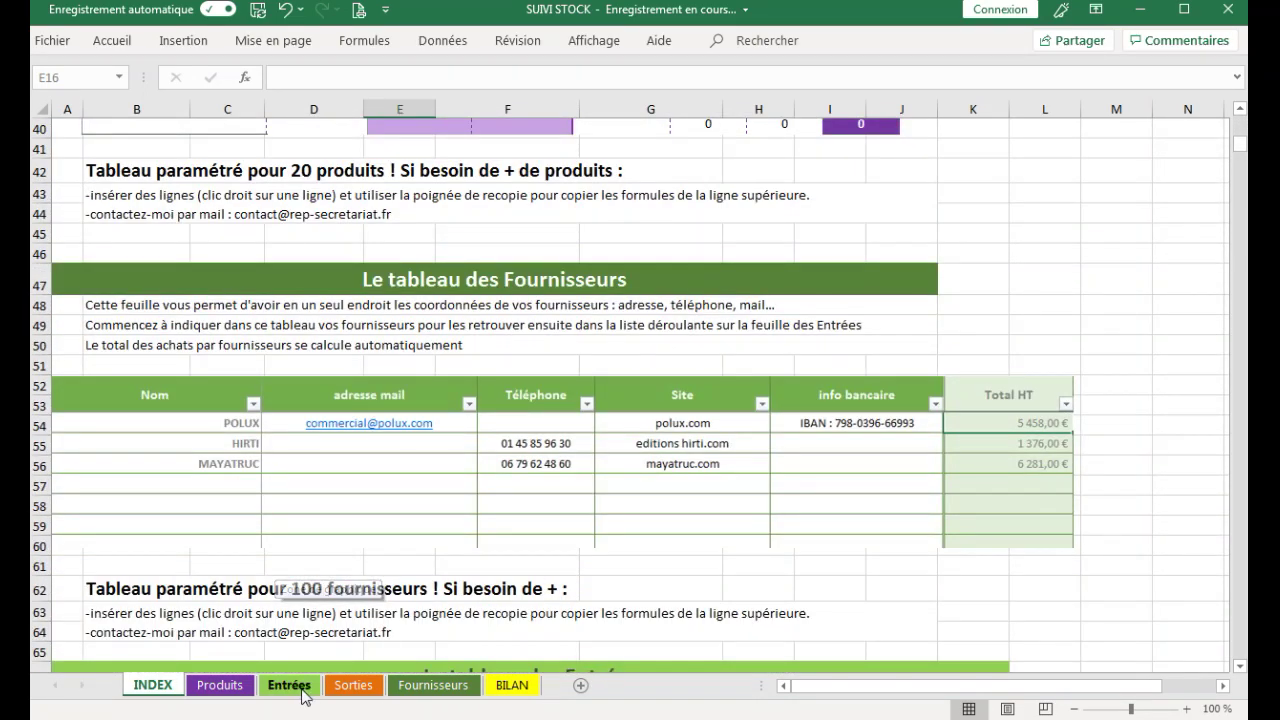
Look through the supplier table's columns on the Fournisseurs sheet, from name and address to bank details and Total HT
{"action": "left_click", "coordinate": [433, 685]}
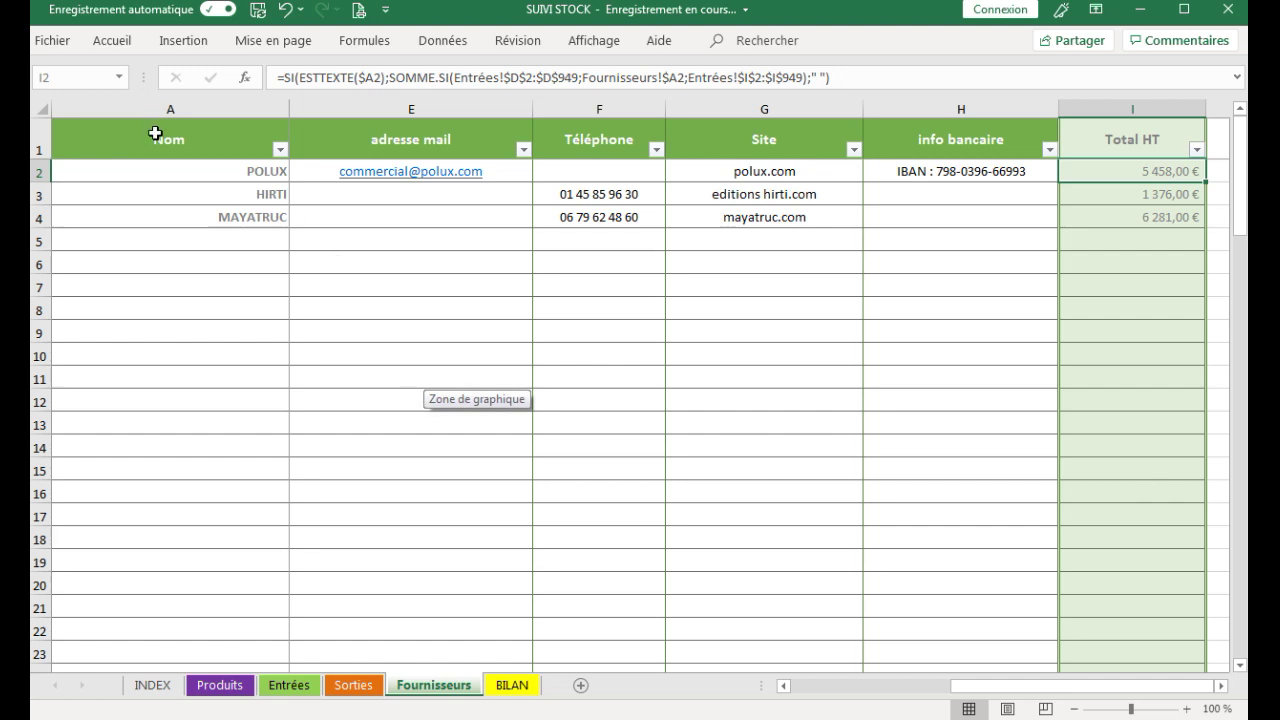
{"action": "left_click", "coordinate": [211, 426]}
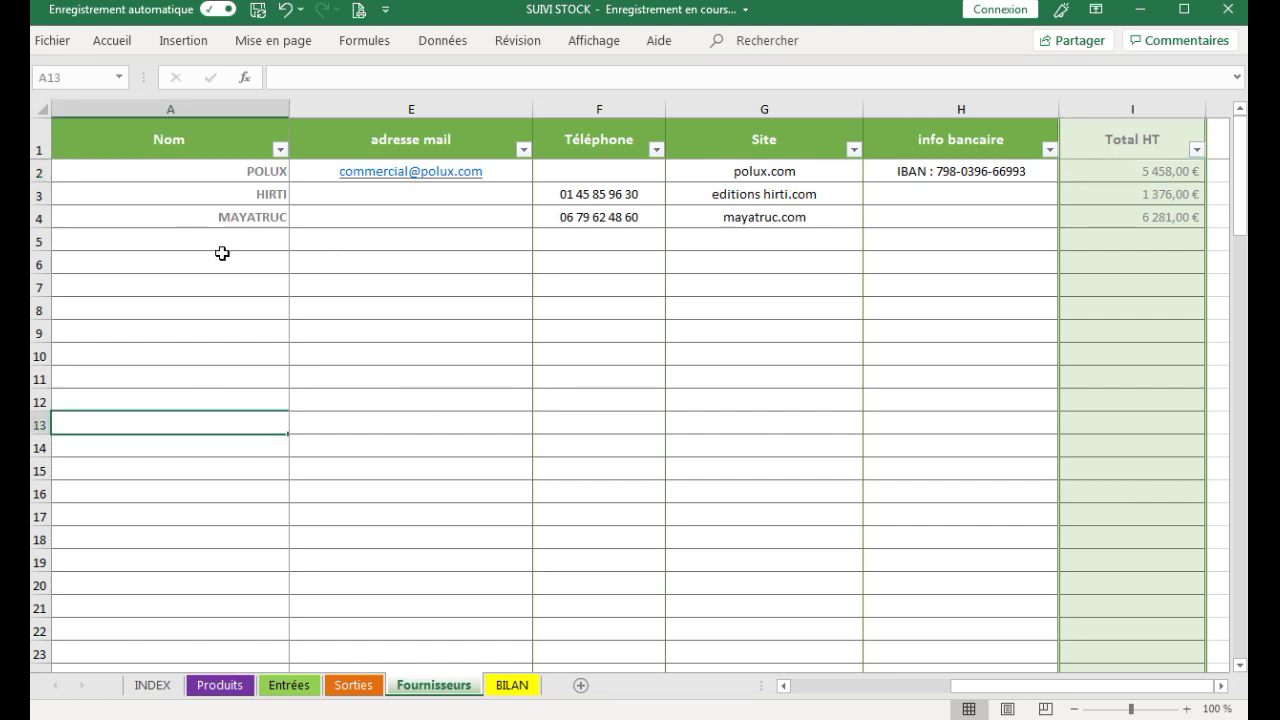
{"action": "left_click", "coordinate": [734, 256]}
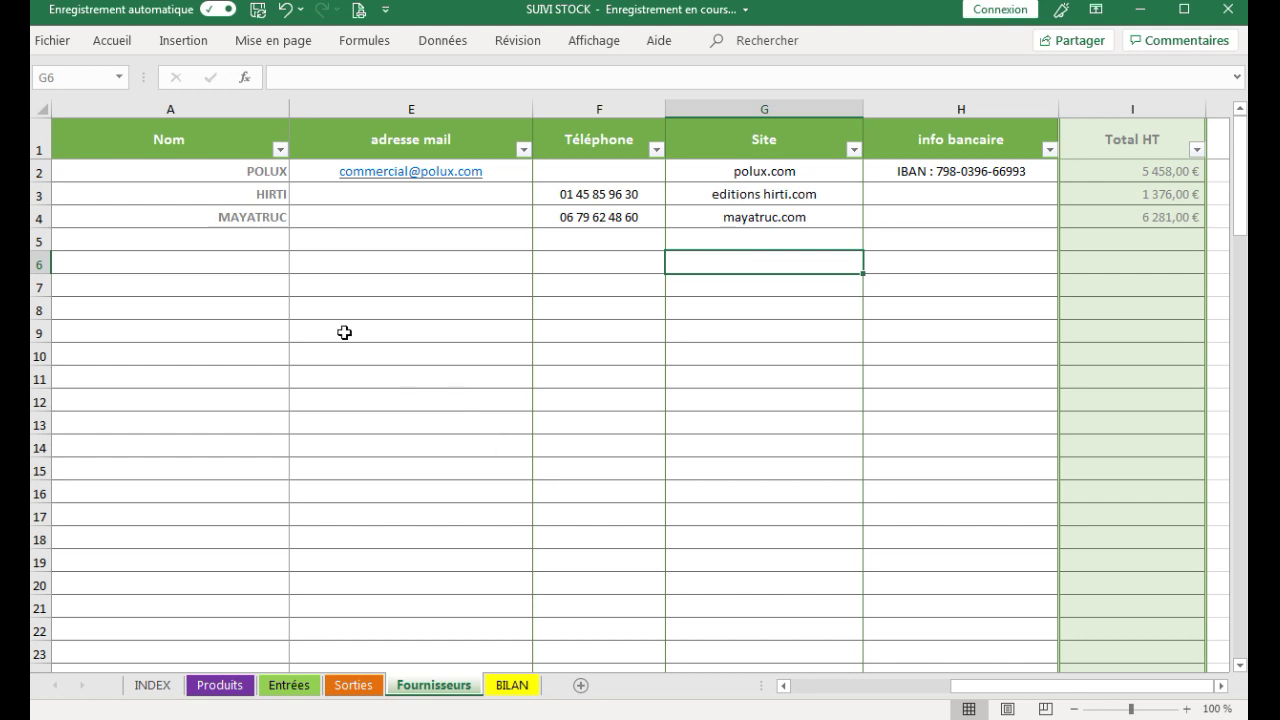
{"action": "key", "text": "Left"}
{"action": "key", "text": "Left"}
{"action": "key", "text": "Left"}
{"action": "key", "text": "Left"}
{"action": "key", "text": "Left"}
{"action": "key", "text": "Left"}
{"action": "key", "text": "Right"}
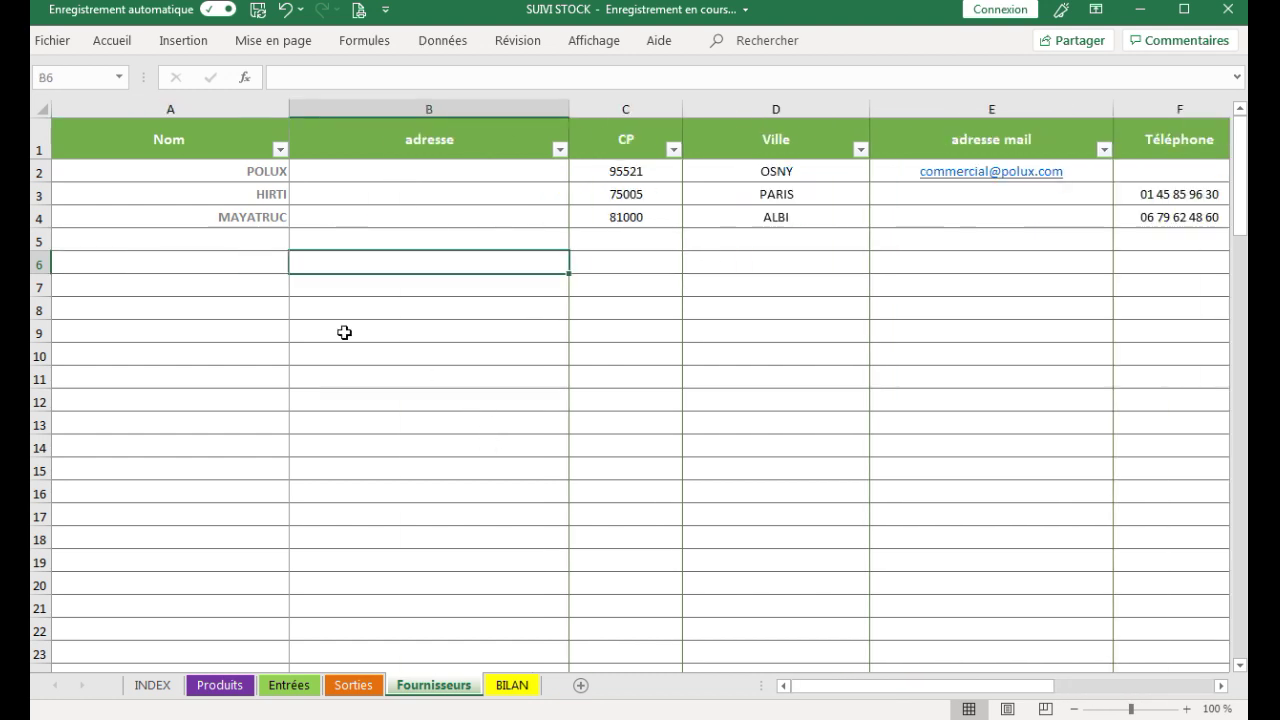
{"action": "key", "text": "Right"}
{"action": "key", "text": "Right"}
{"action": "key", "text": "Right"}
{"action": "key", "text": "Right"}
{"action": "key", "text": "Right"}
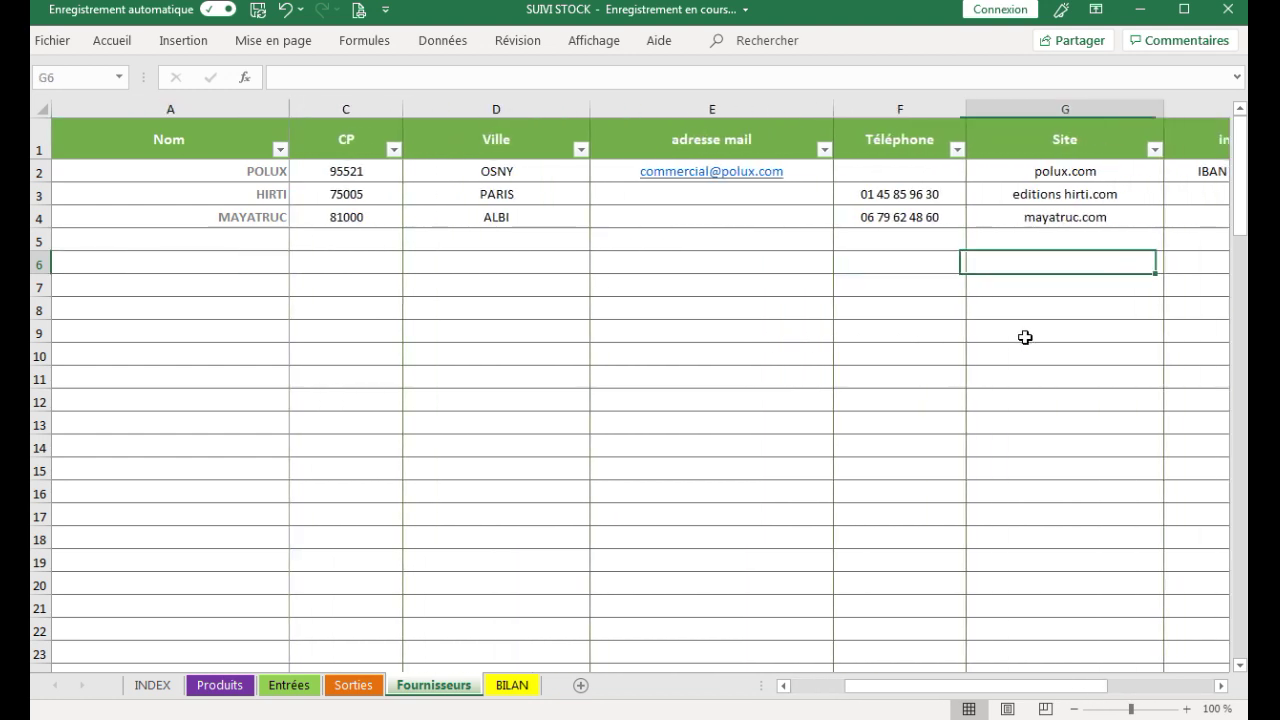
{"action": "key", "text": "Right"}
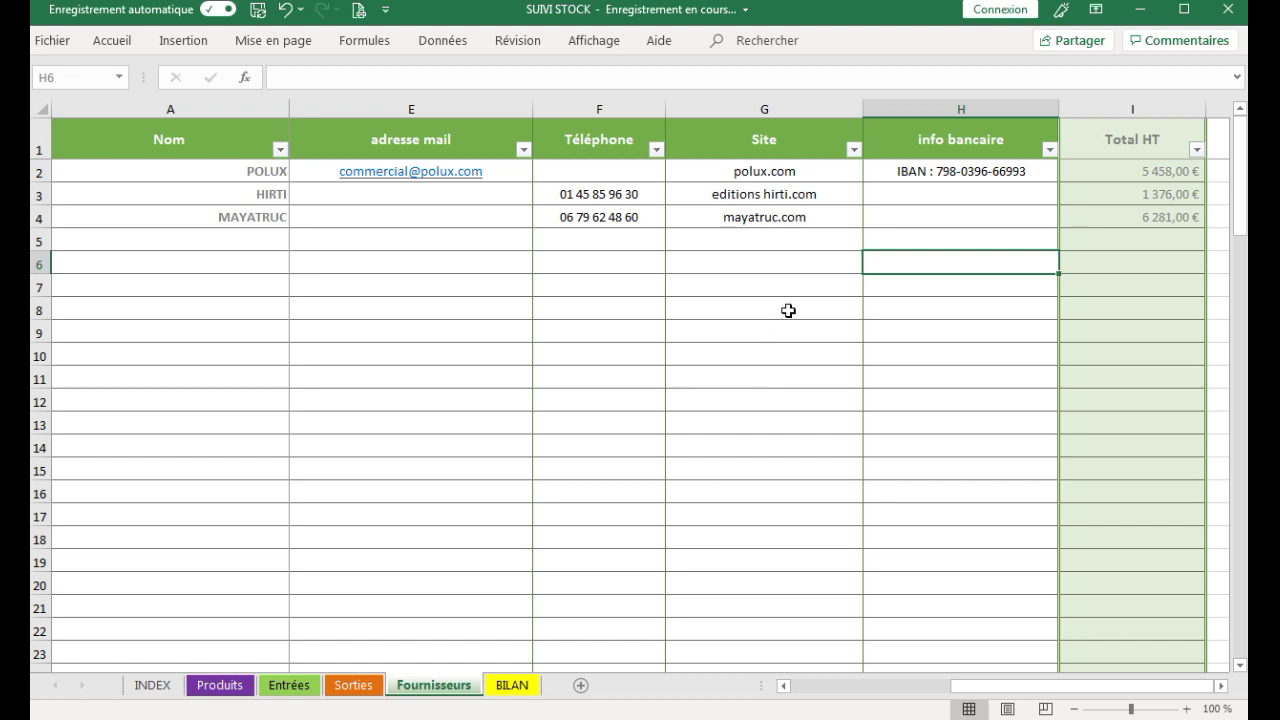
{"action": "key", "text": "Right"}
{"action": "key", "text": "Right"}
{"action": "left_click", "coordinate": [697, 287]}
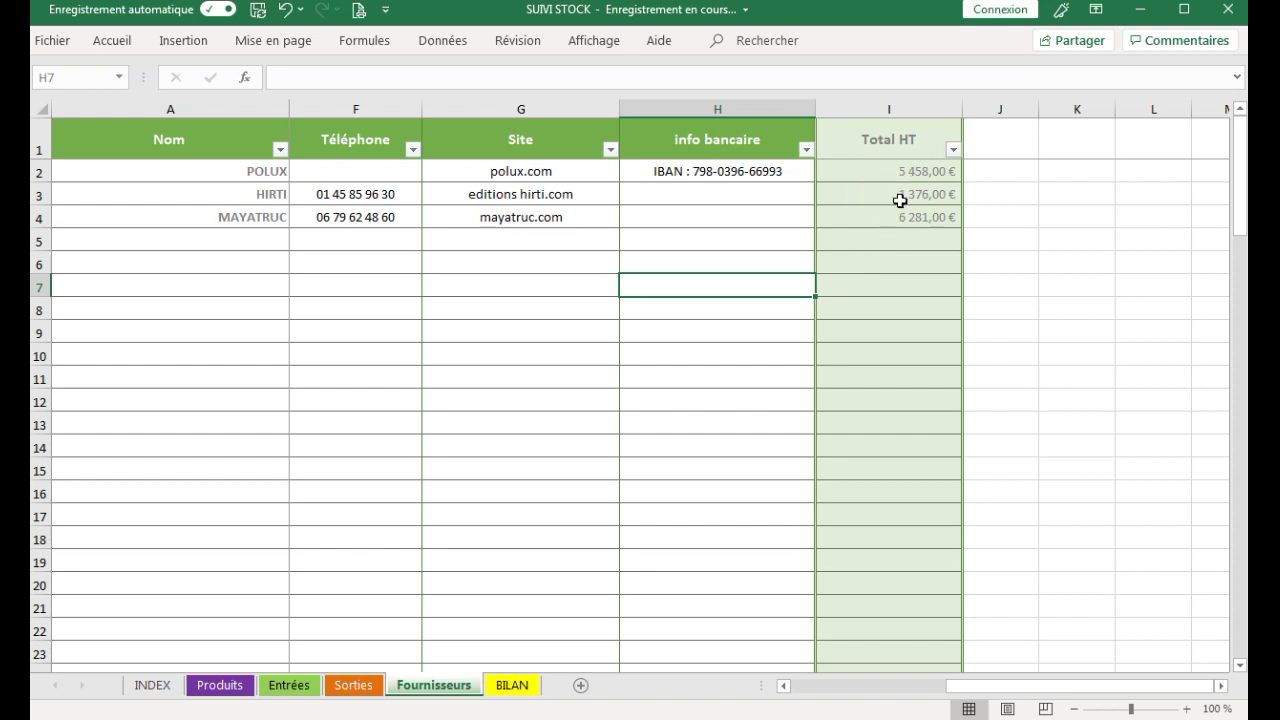
Add the supplier name ALPHA in the first empty row of the Fournisseurs sheet
{"action": "left_click", "coordinate": [158, 240]}
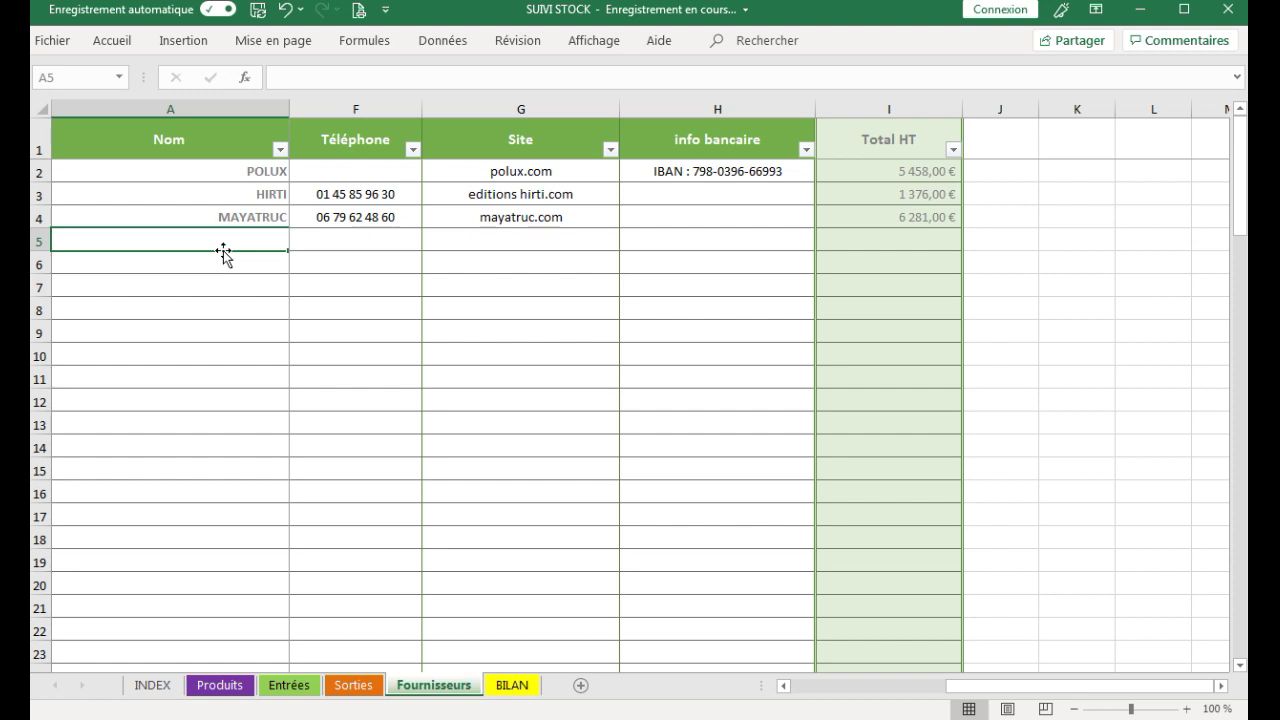
{"action": "type", "text": "ALPHA"}
{"action": "key", "text": "Tab"}
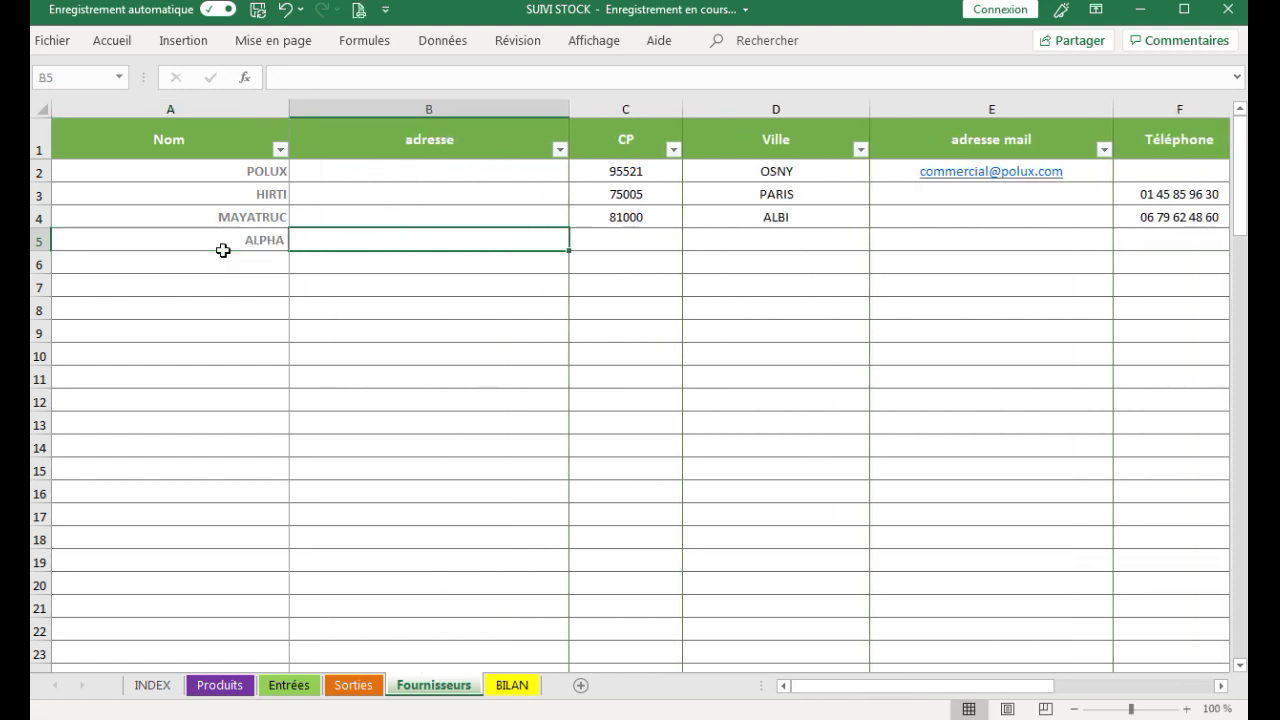
Go through the remaining fields of the ALPHA supplier row, from the address to the bank details
{"action": "key", "text": "Tab"}
{"action": "key", "text": "Tab"}
{"action": "key", "text": "Tab"}
{"action": "key", "text": "Tab"}
{"action": "key", "text": "Tab"}
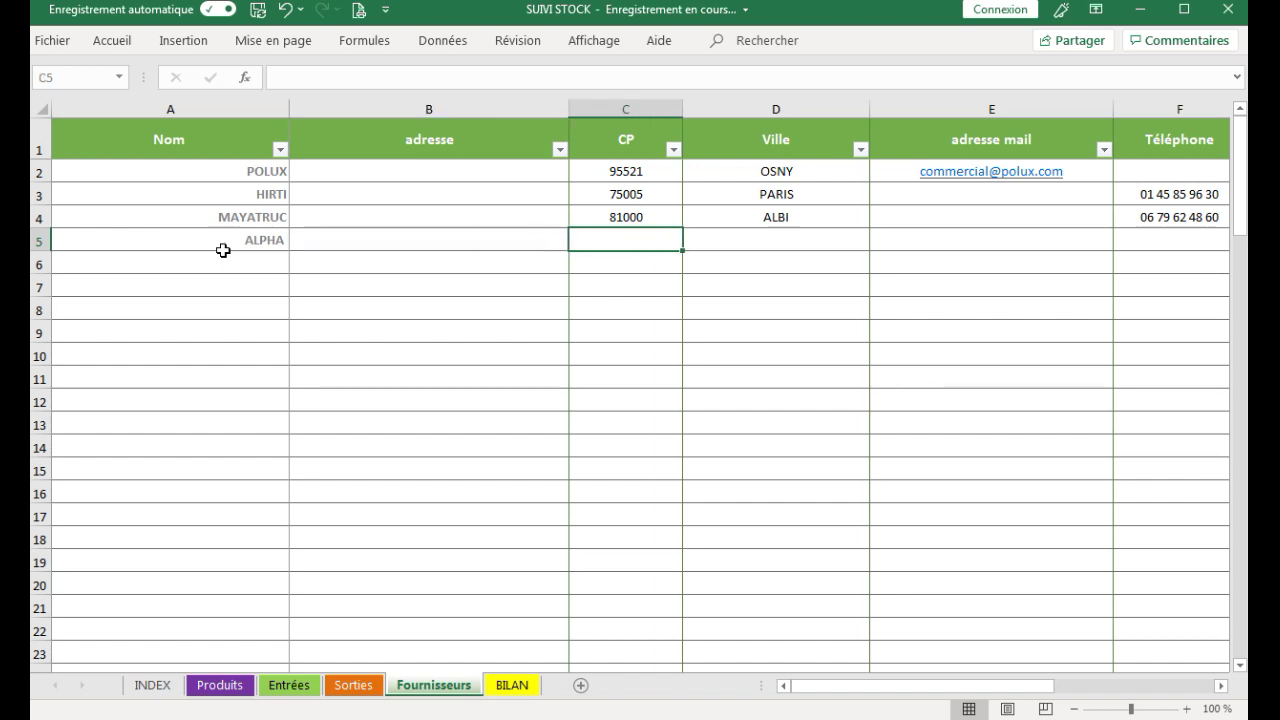
{"action": "key", "text": "Tab"}
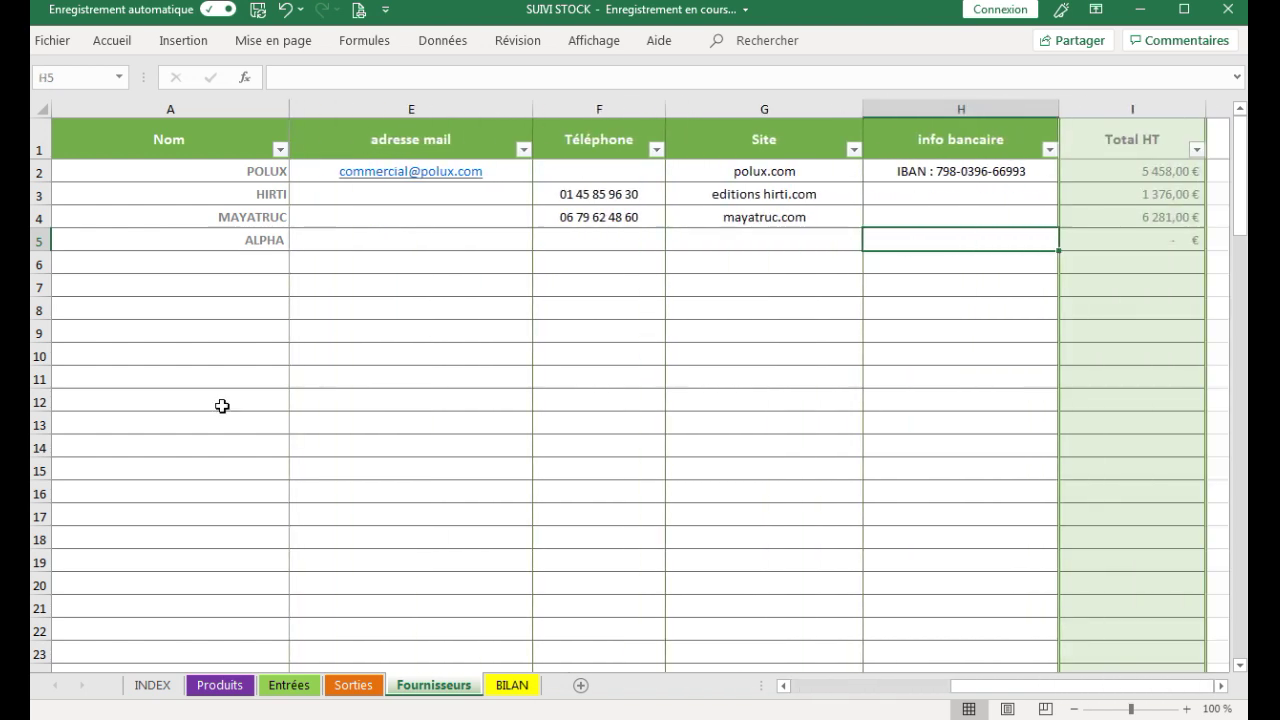
Start a new row on the Entrées sheet dated 05/10/2019 with ALPHA as the supplier
{"action": "left_click", "coordinate": [289, 685]}
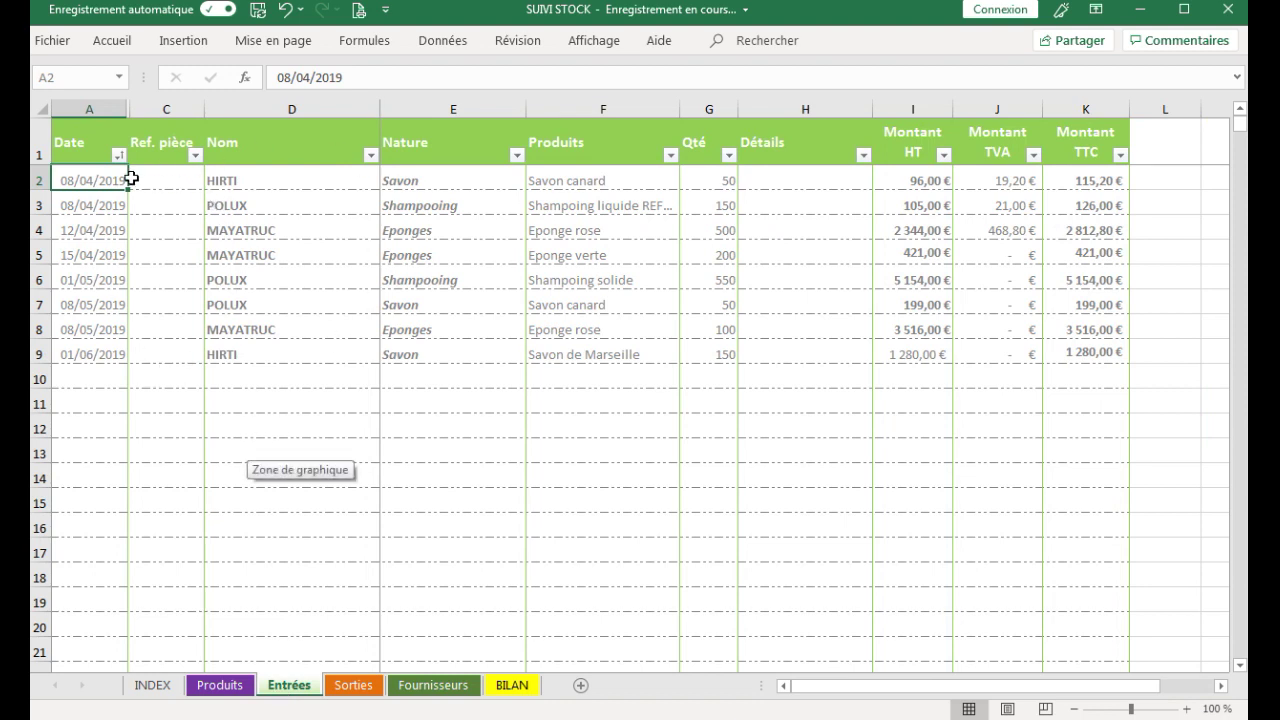
{"action": "left_click", "coordinate": [103, 379]}
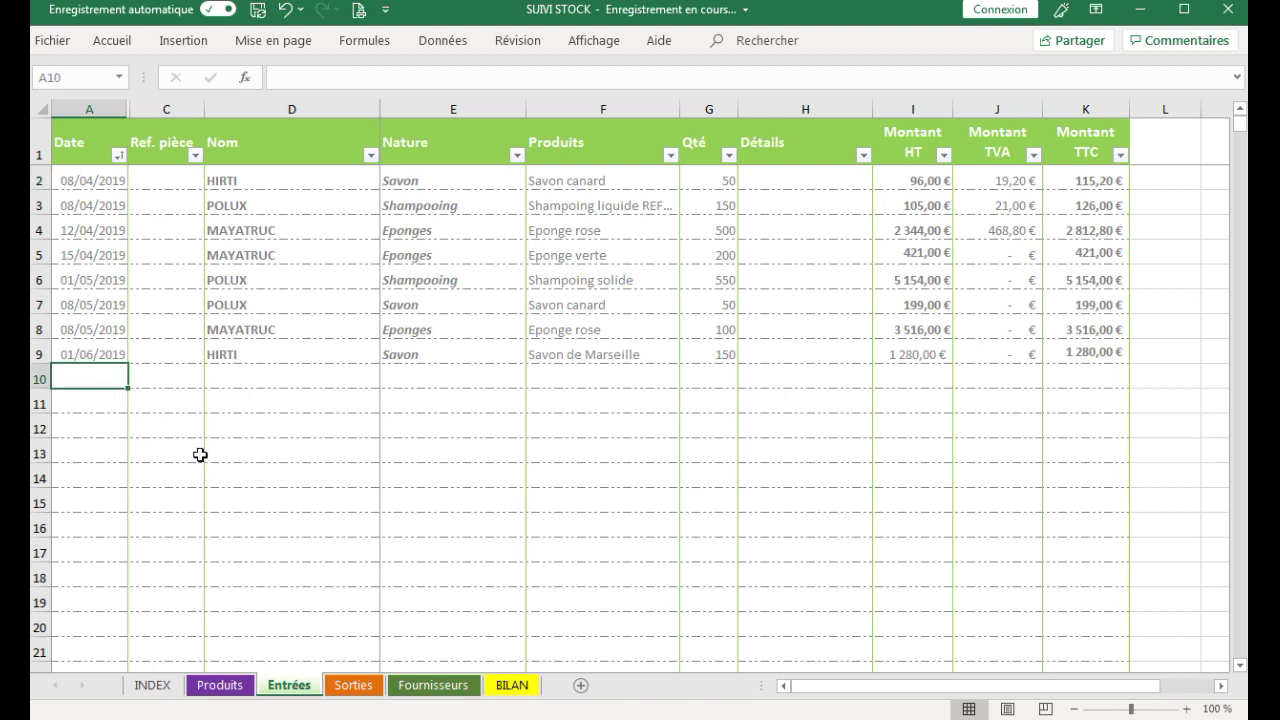
{"action": "key", "text": "ctrl+semicolon"}
{"action": "key", "text": "Tab"}
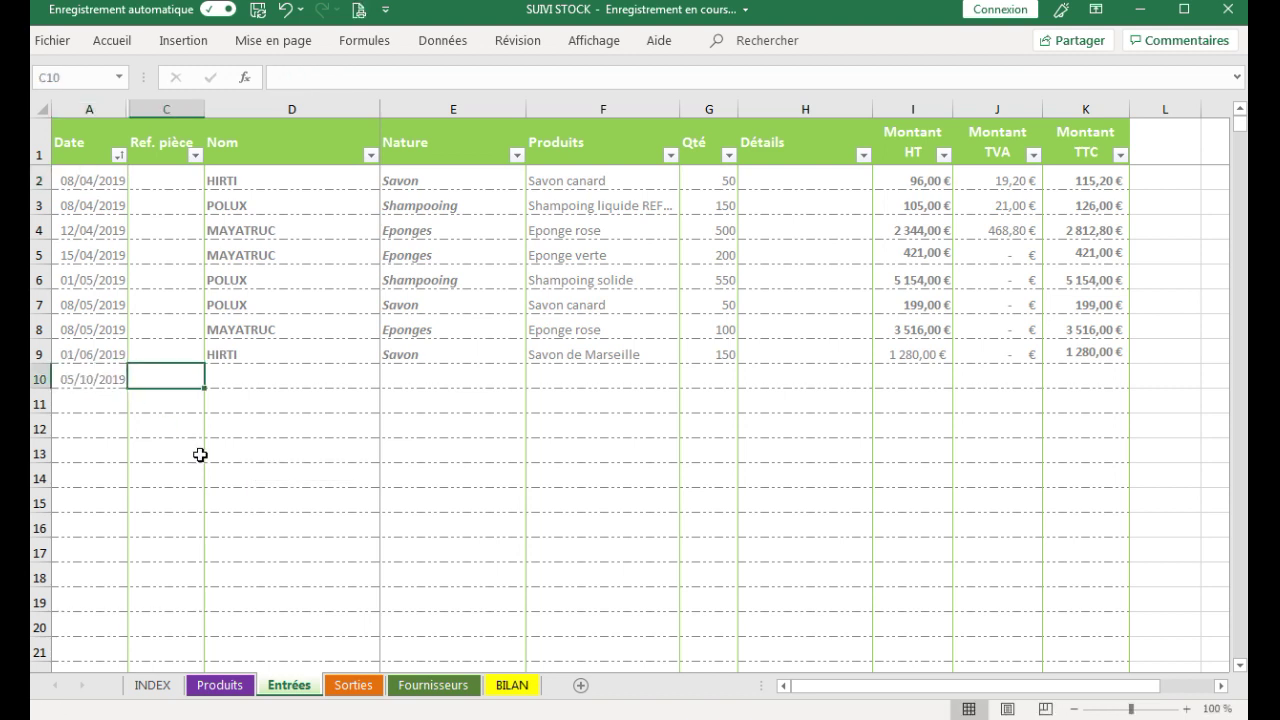
{"action": "key", "text": "Tab"}
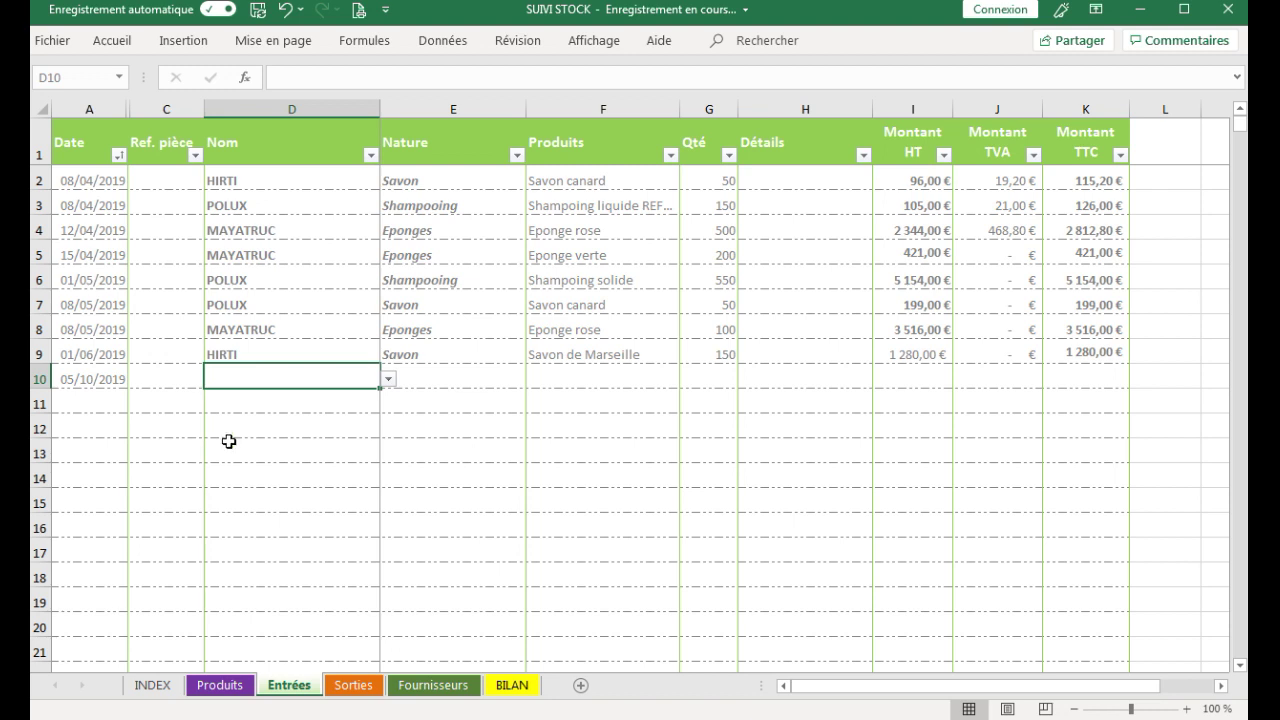
{"action": "left_click", "coordinate": [387, 379]}
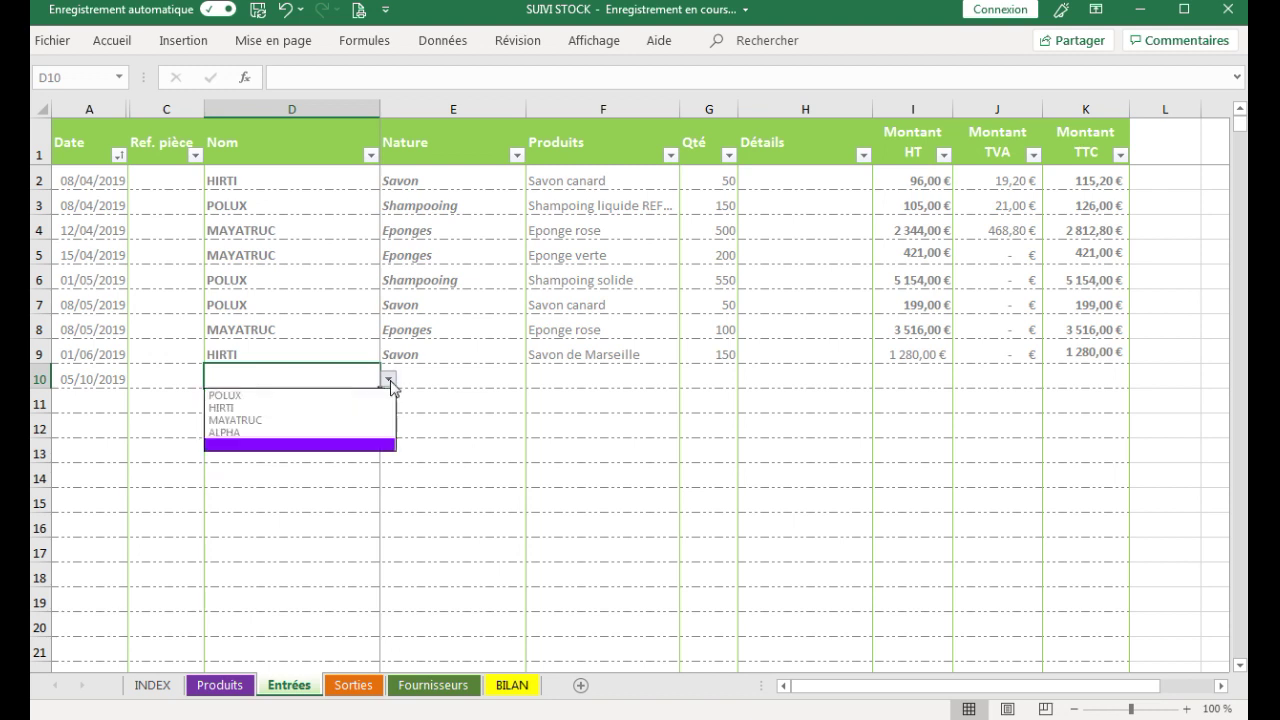
{"action": "left_click", "coordinate": [321, 433]}
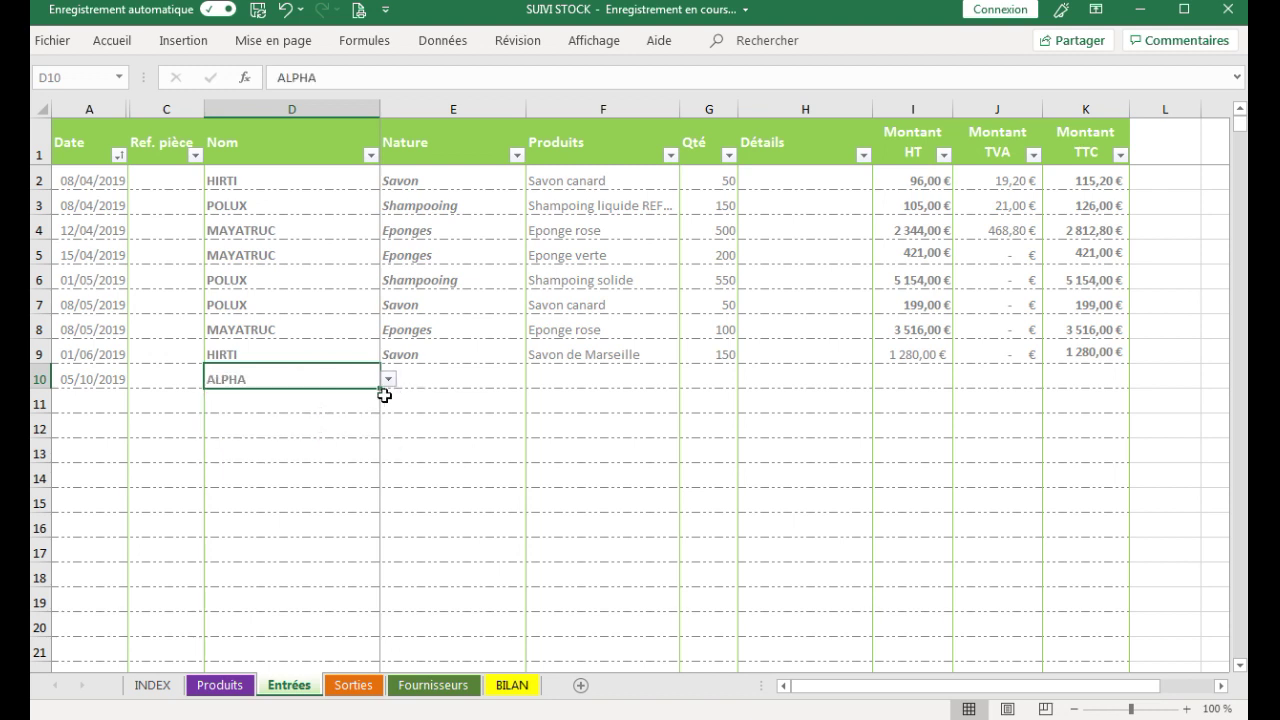
Set the ALPHA entry's nature to Savon and its product to Savon n°3
{"action": "left_click", "coordinate": [448, 380]}
{"action": "left_click", "coordinate": [534, 380]}
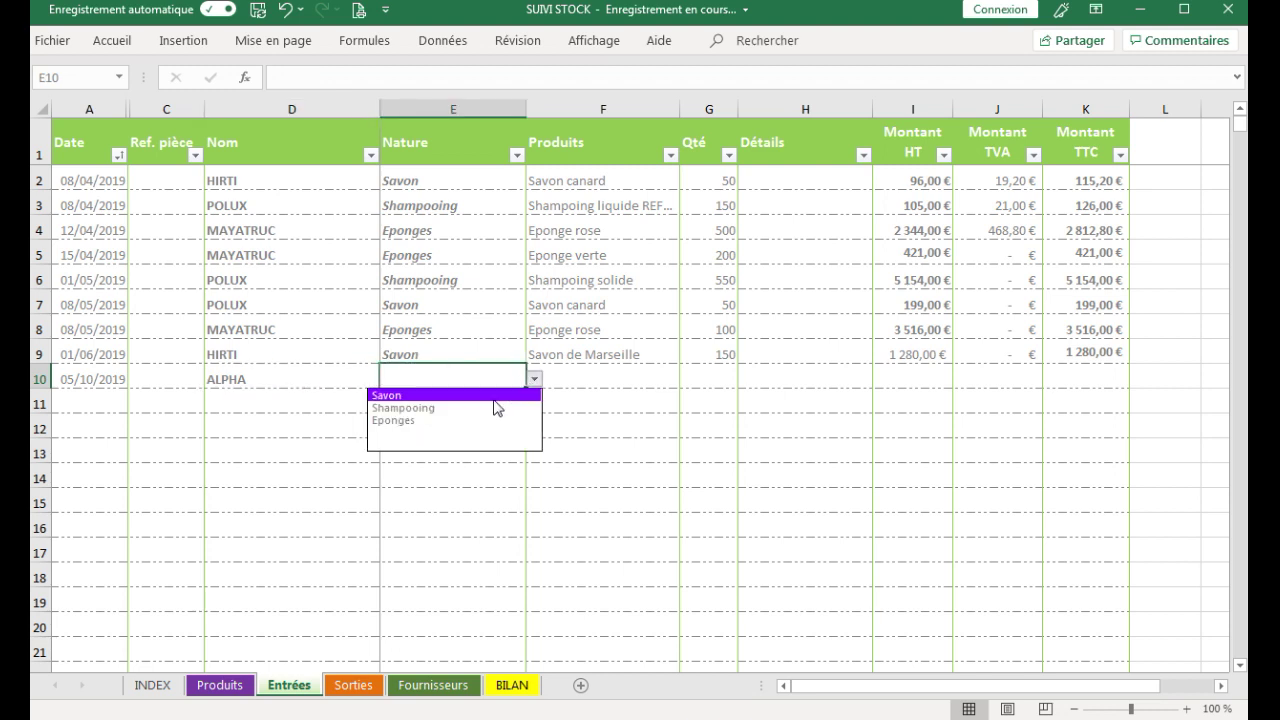
{"action": "left_click", "coordinate": [492, 398]}
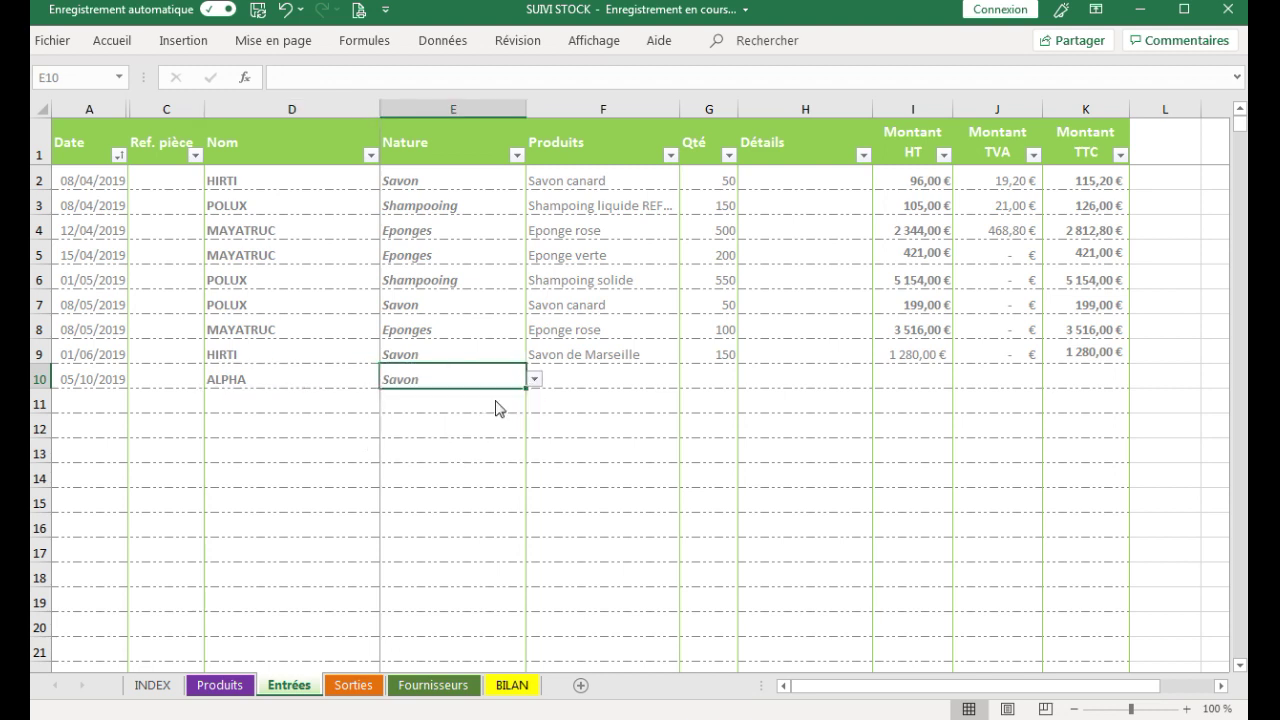
{"action": "left_click", "coordinate": [664, 378]}
{"action": "left_click", "coordinate": [688, 381]}
{"action": "mouse_move", "coordinate": [690, 455]}
{"action": "left_mouse_down"}
{"action": "mouse_move", "coordinate": [688, 405]}
{"action": "mouse_move", "coordinate": [684, 434]}
{"action": "left_mouse_up"}
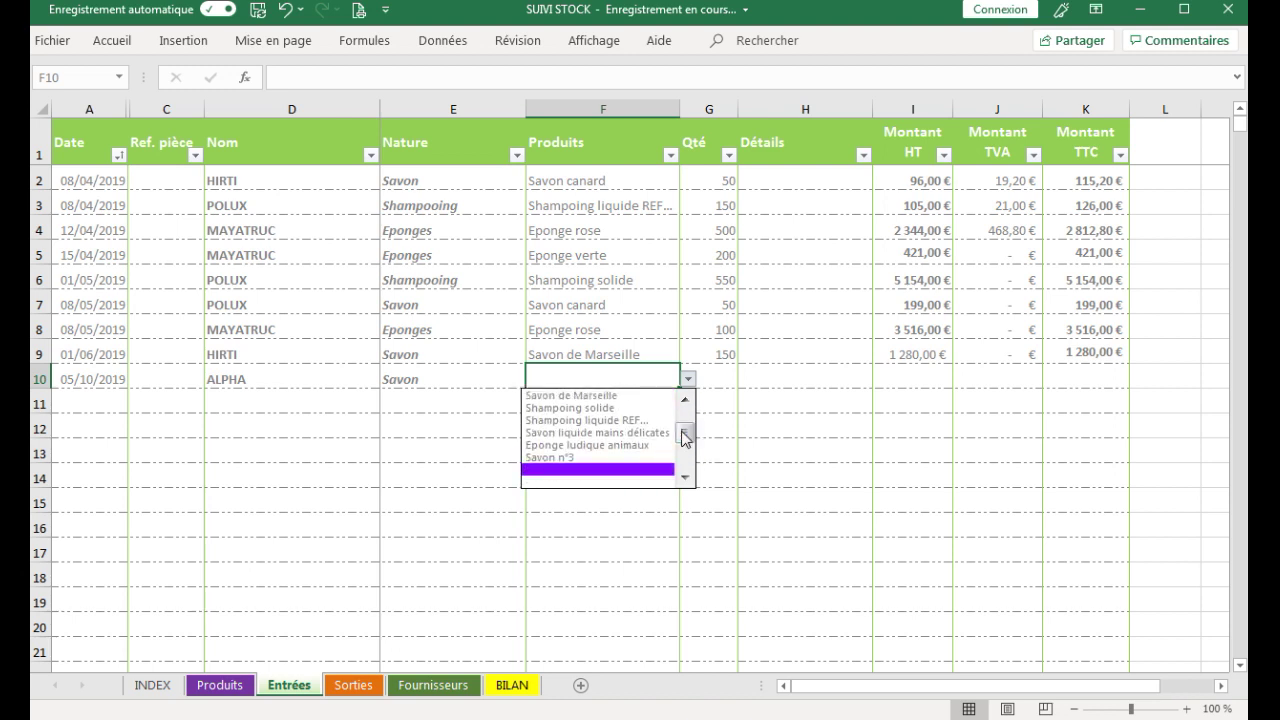
{"action": "left_click", "coordinate": [583, 460]}
{"action": "key", "text": "Tab"}
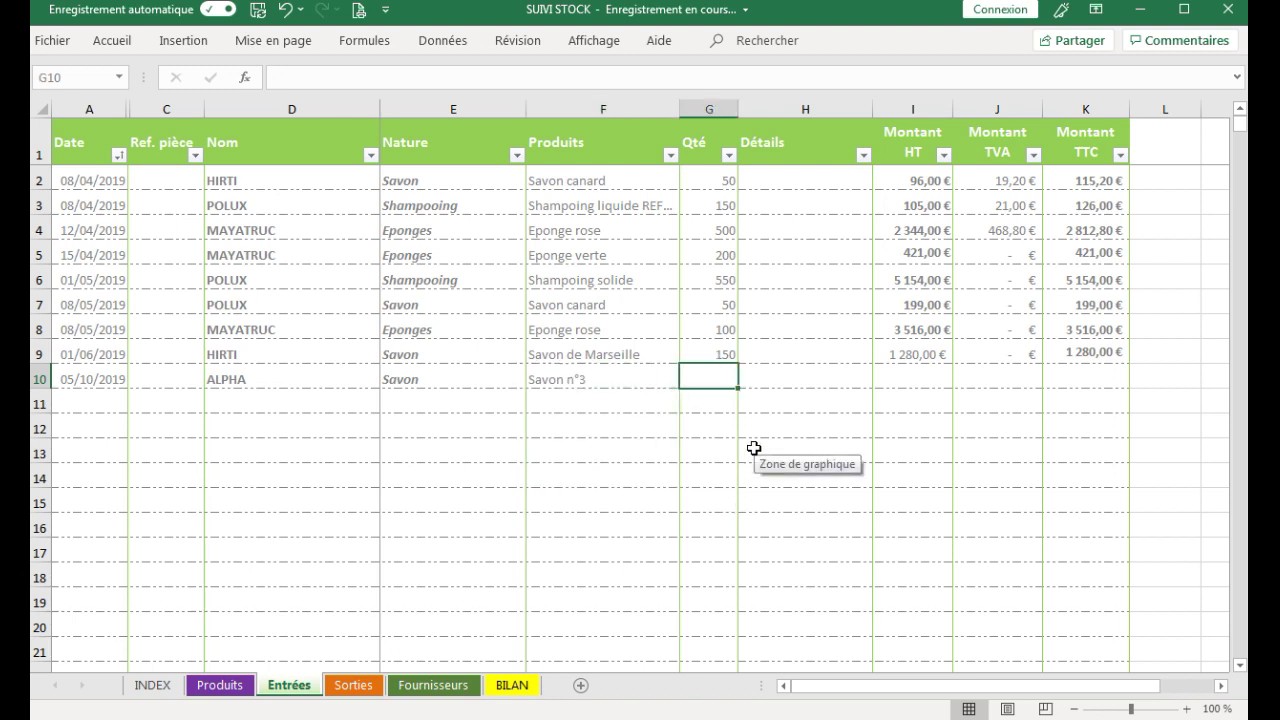
Enter a quantity of 55 and a Montant HT of 1 555 for the Savon n°3 purchase
{"action": "type", "text": "55"}
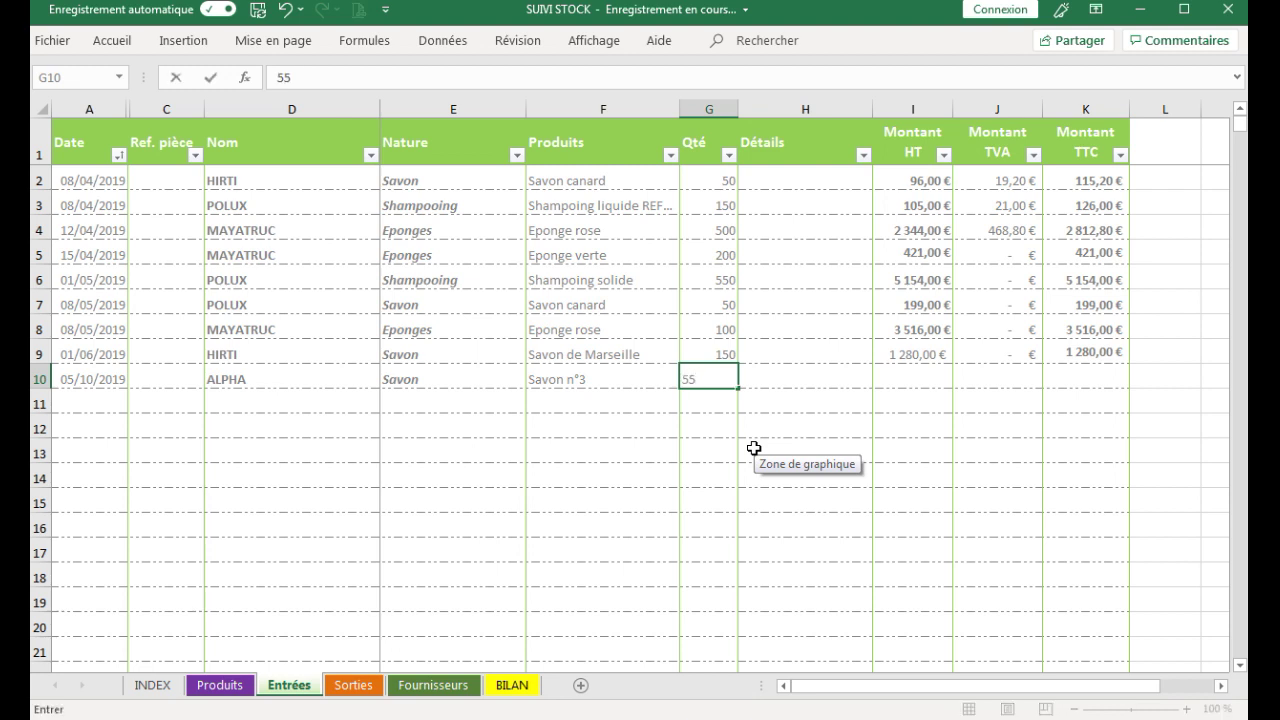
{"action": "key", "text": "Tab"}
{"action": "key", "text": "Tab"}
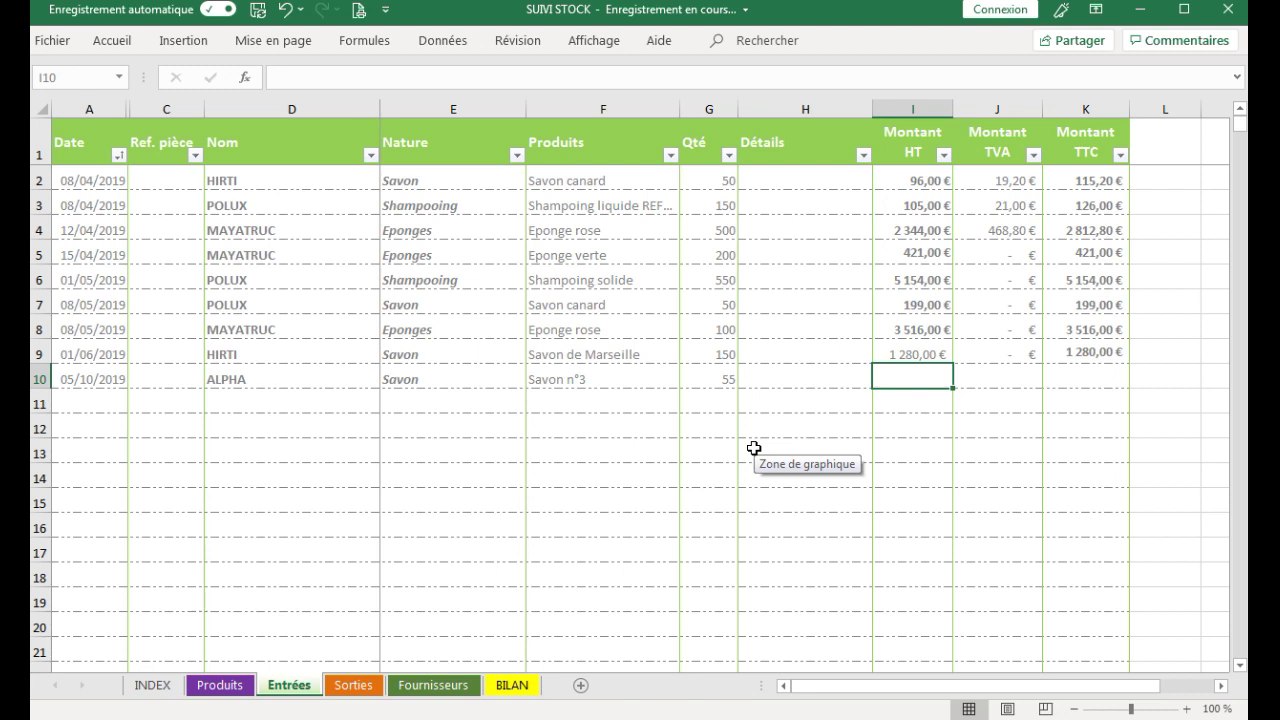
{"action": "type", "text": "1 555"}
{"action": "key", "text": "Tab"}
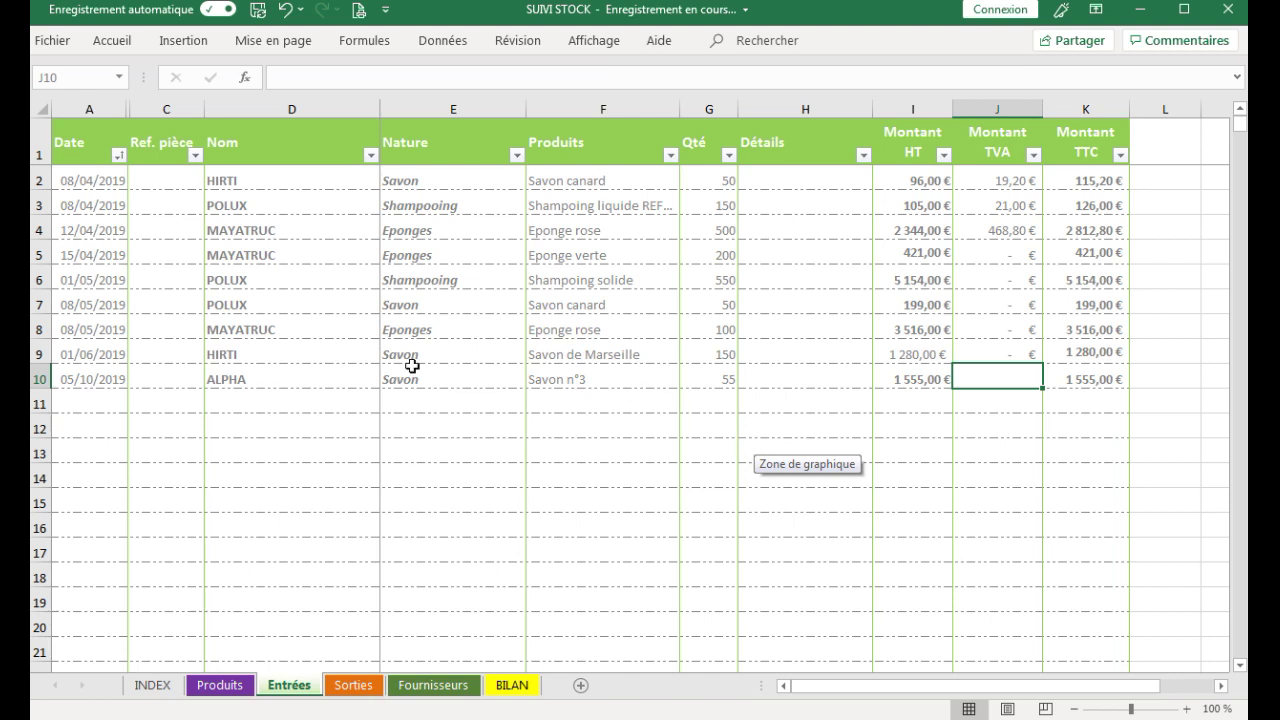
{"action": "left_click", "coordinate": [349, 475]}
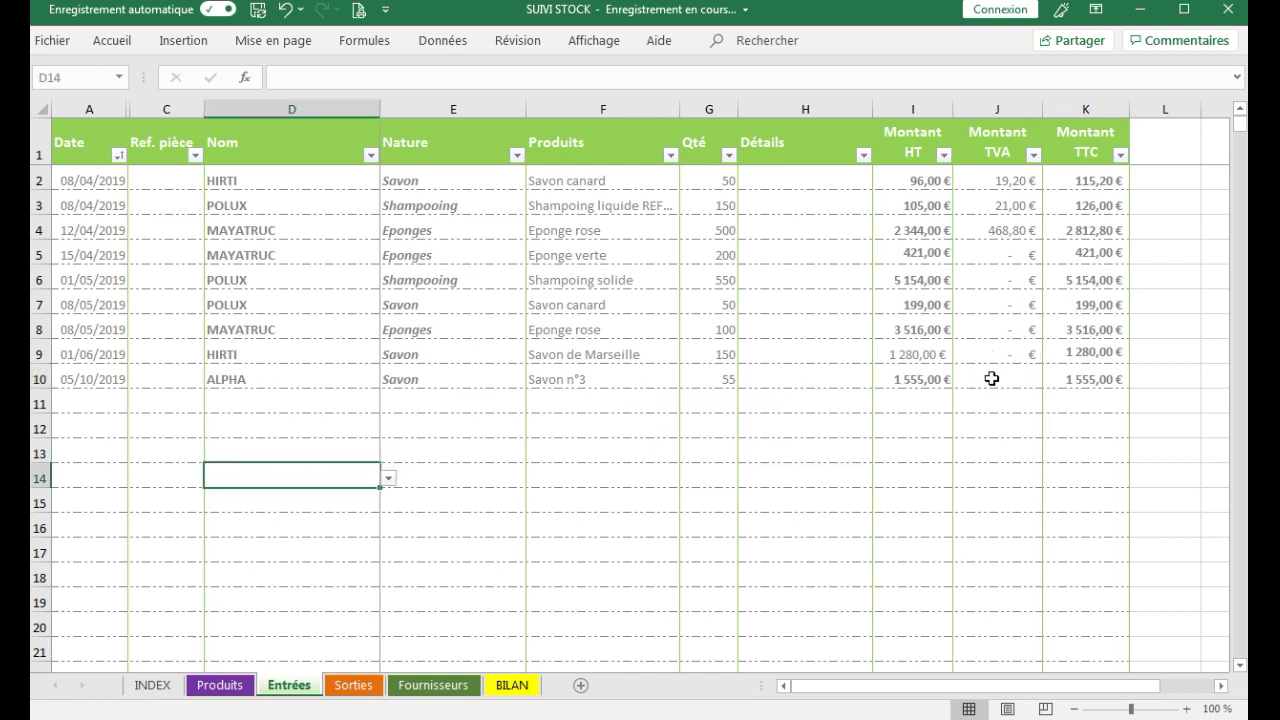
Calculate the ALPHA entry's Montant TVA as 20% of its Montant HT with the formula =I10*20%
{"action": "left_click", "coordinate": [992, 378]}
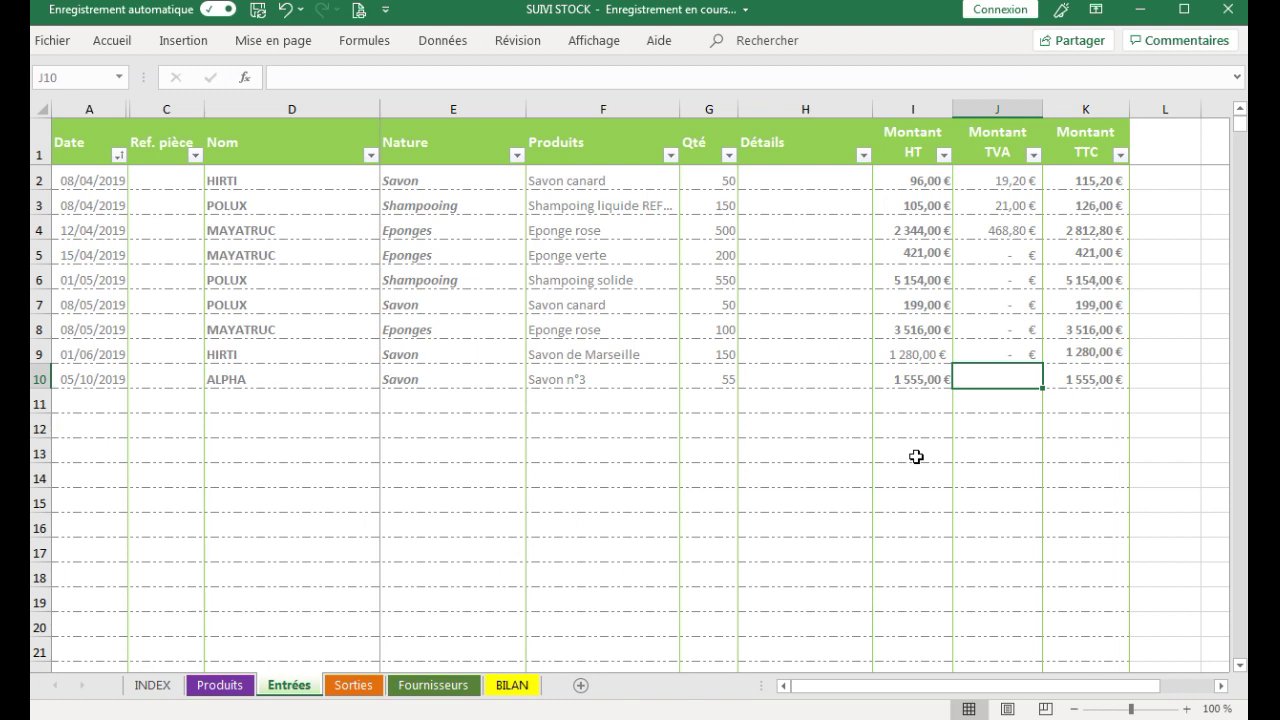
{"action": "type", "text": "="}
{"action": "left_click", "coordinate": [900, 378]}
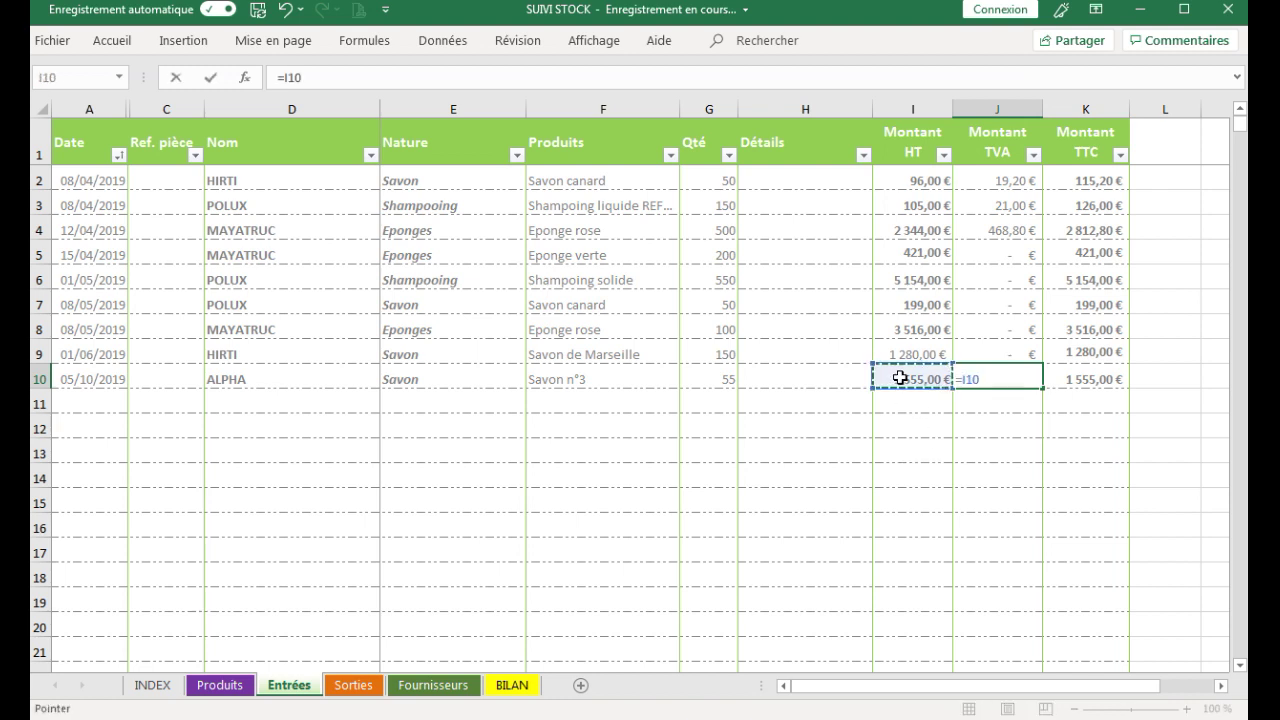
{"action": "type", "text": "*20%"}
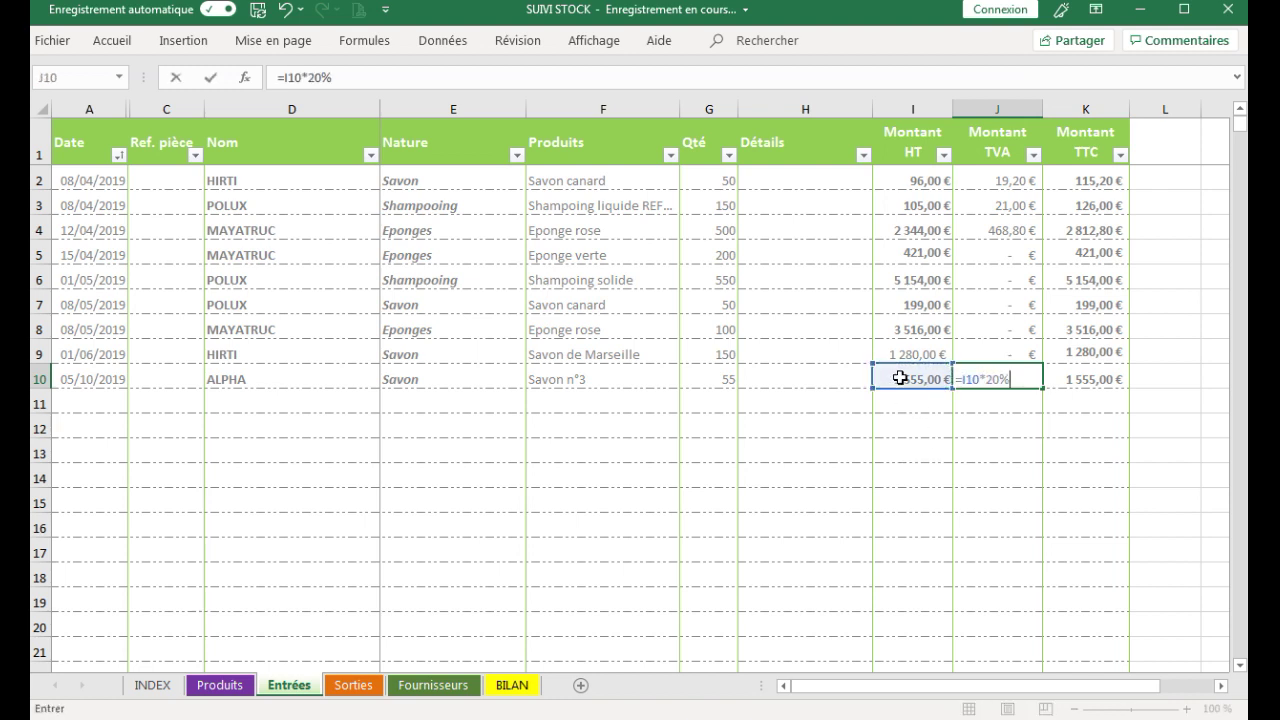
{"action": "key", "text": "Tab"}
Compare the Savon n°3 purchase entry with that product's Achats figure on the Produits sheet
{"action": "key", "text": "Left"}
{"action": "key", "text": "Left"}
{"action": "key", "text": "Left"}
{"action": "key", "text": "Left"}
{"action": "key", "text": "Left"}
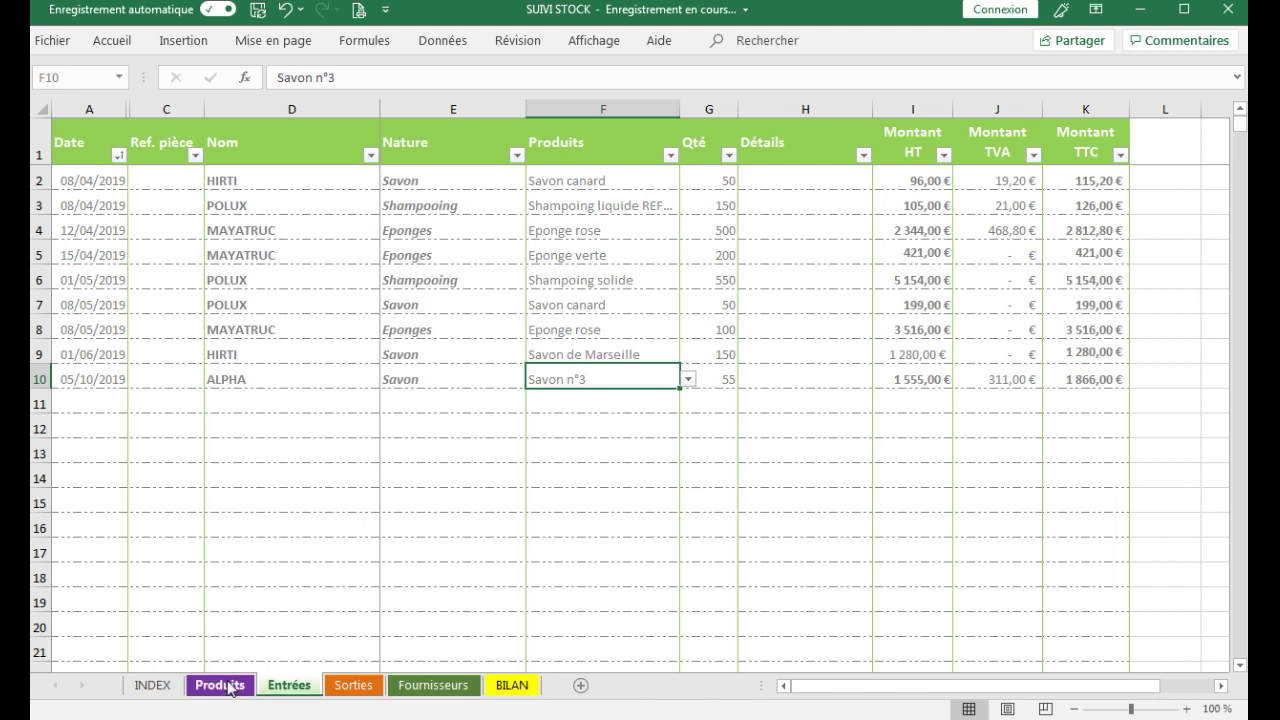
{"action": "left_click", "coordinate": [712, 398]}
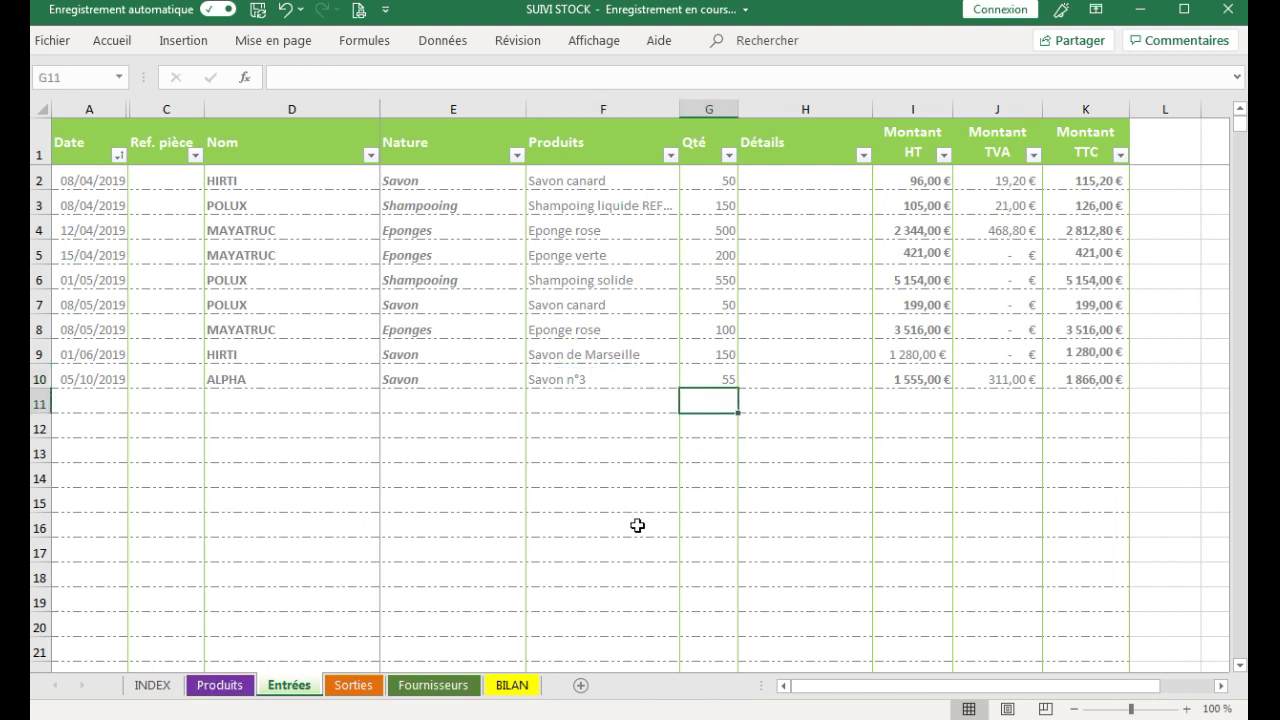
{"action": "left_click", "coordinate": [219, 685]}
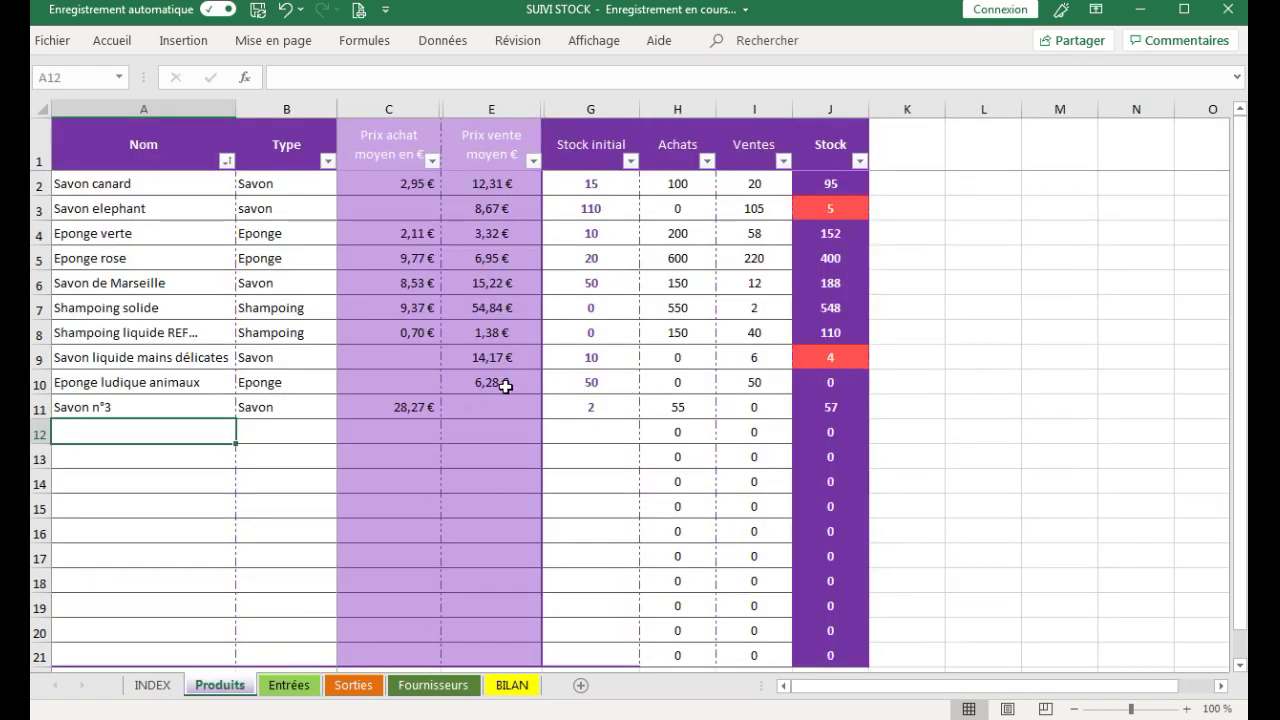
{"action": "left_click", "coordinate": [664, 406]}
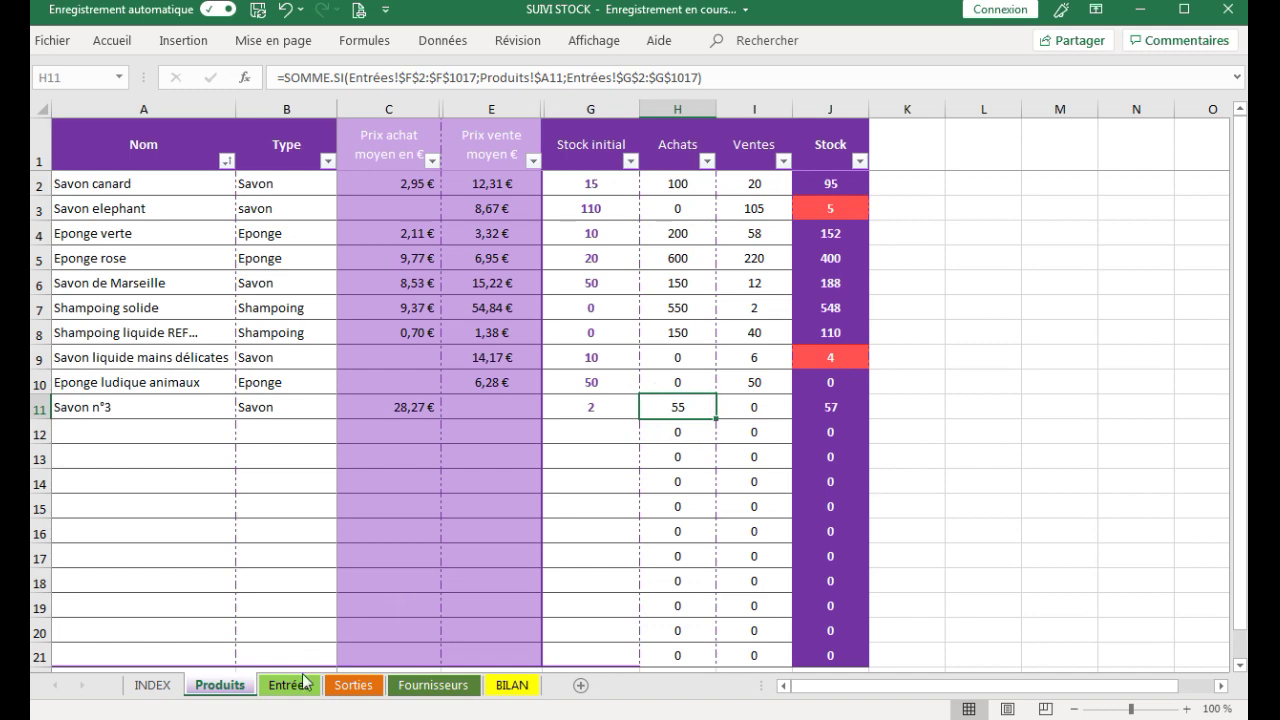
Look through the existing rows of the Sorties sheet down to the first empty one
{"action": "left_click", "coordinate": [352, 685]}
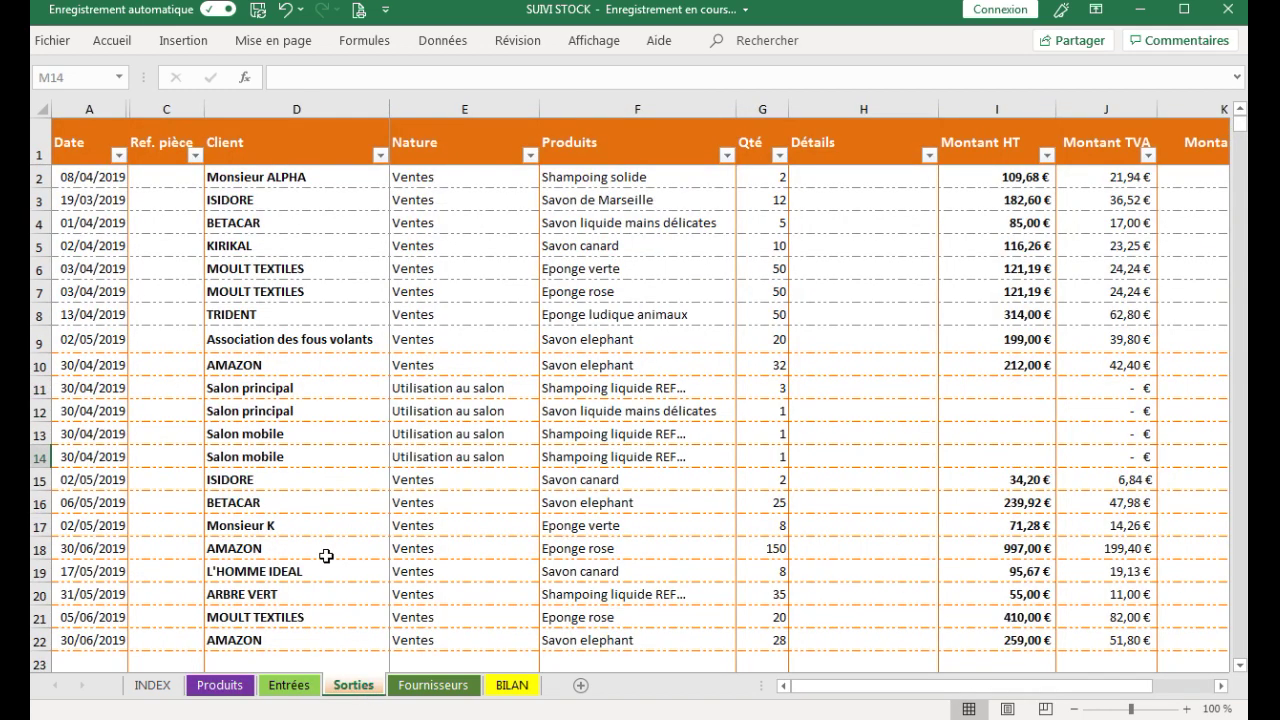
{"action": "scroll", "coordinate": [330, 448], "scroll_direction": "down", "scroll_amount": 2}
{"action": "scroll", "coordinate": [330, 448], "scroll_direction": "up", "scroll_amount": 2}
{"action": "scroll", "coordinate": [330, 448], "scroll_direction": "down", "scroll_amount": 1}
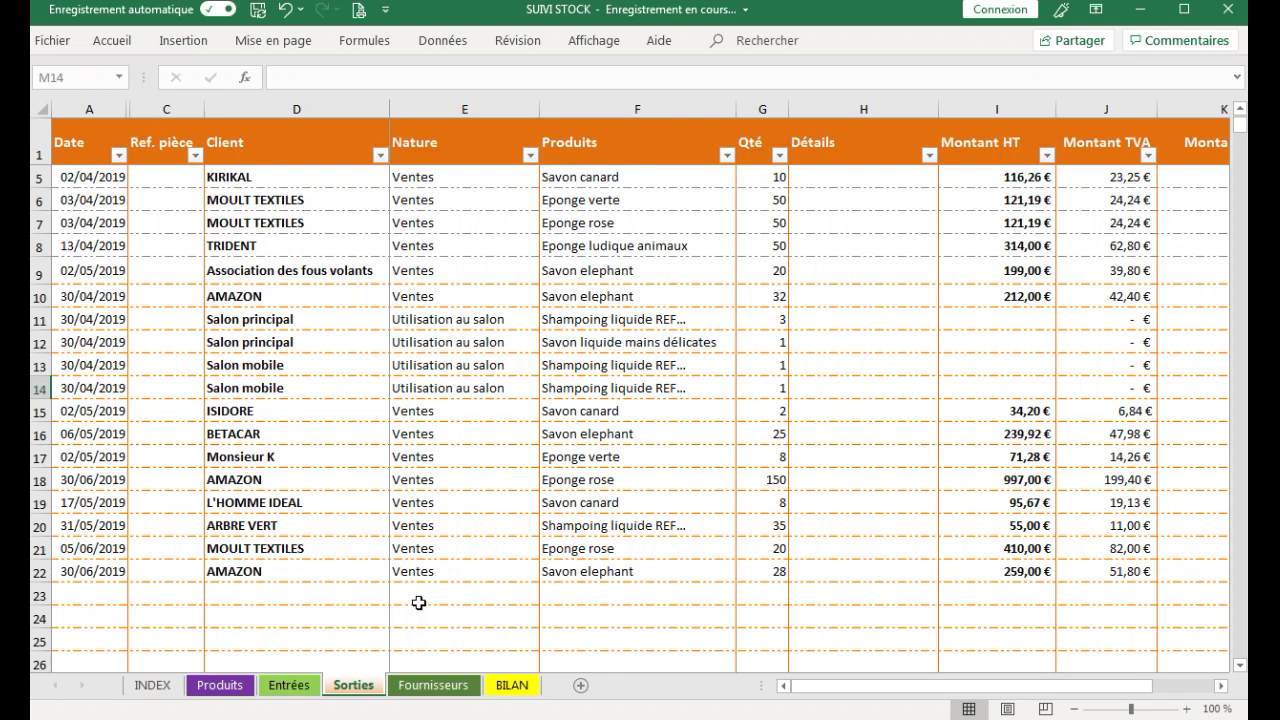
{"action": "left_click", "coordinate": [352, 594]}
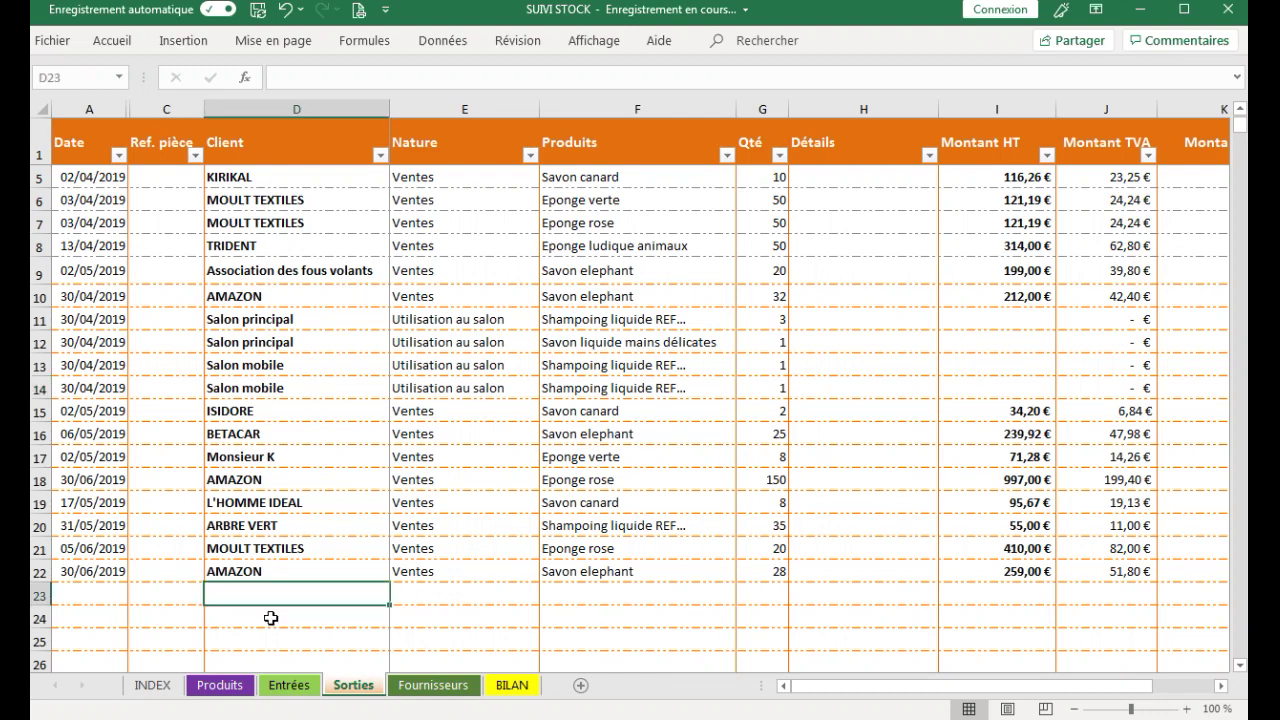
Review the SORTIES drop-down list values at the beginning of the INDEX sheet
{"action": "left_click", "coordinate": [167, 683]}
{"action": "scroll", "coordinate": [395, 555], "scroll_direction": "up", "scroll_amount": 15}
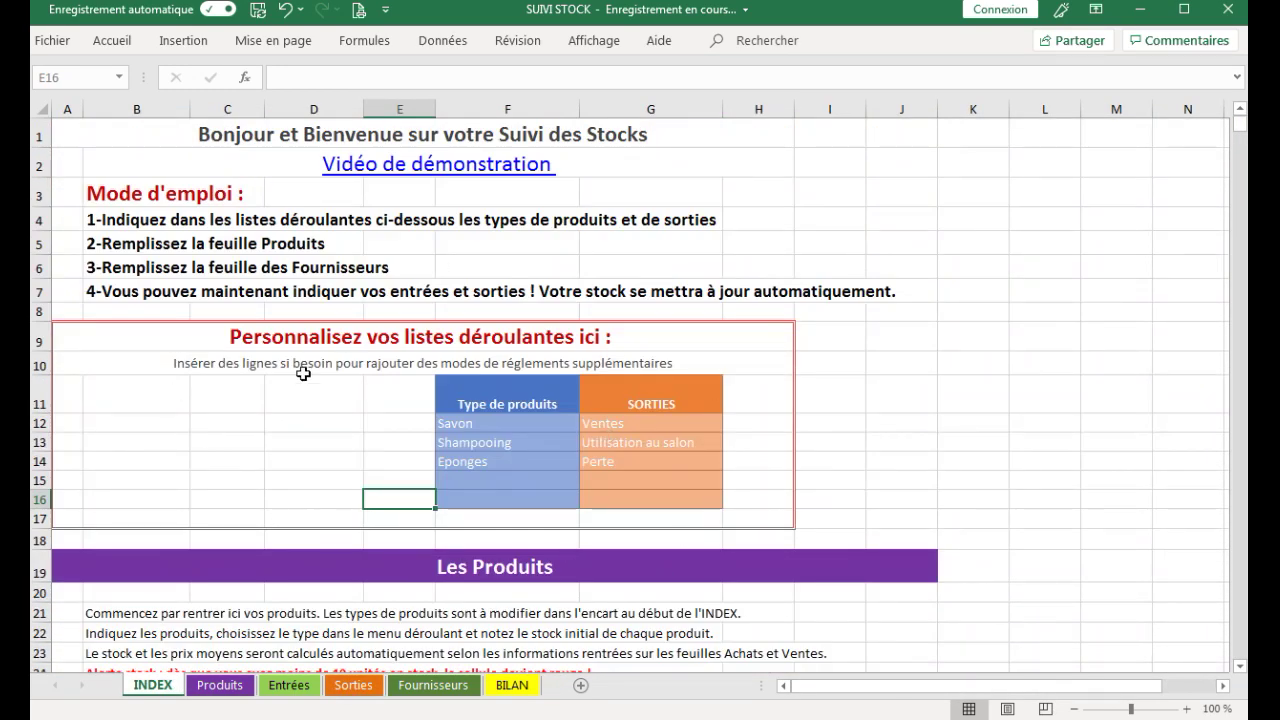
{"action": "left_click", "coordinate": [663, 408]}
{"action": "left_click", "coordinate": [638, 424]}
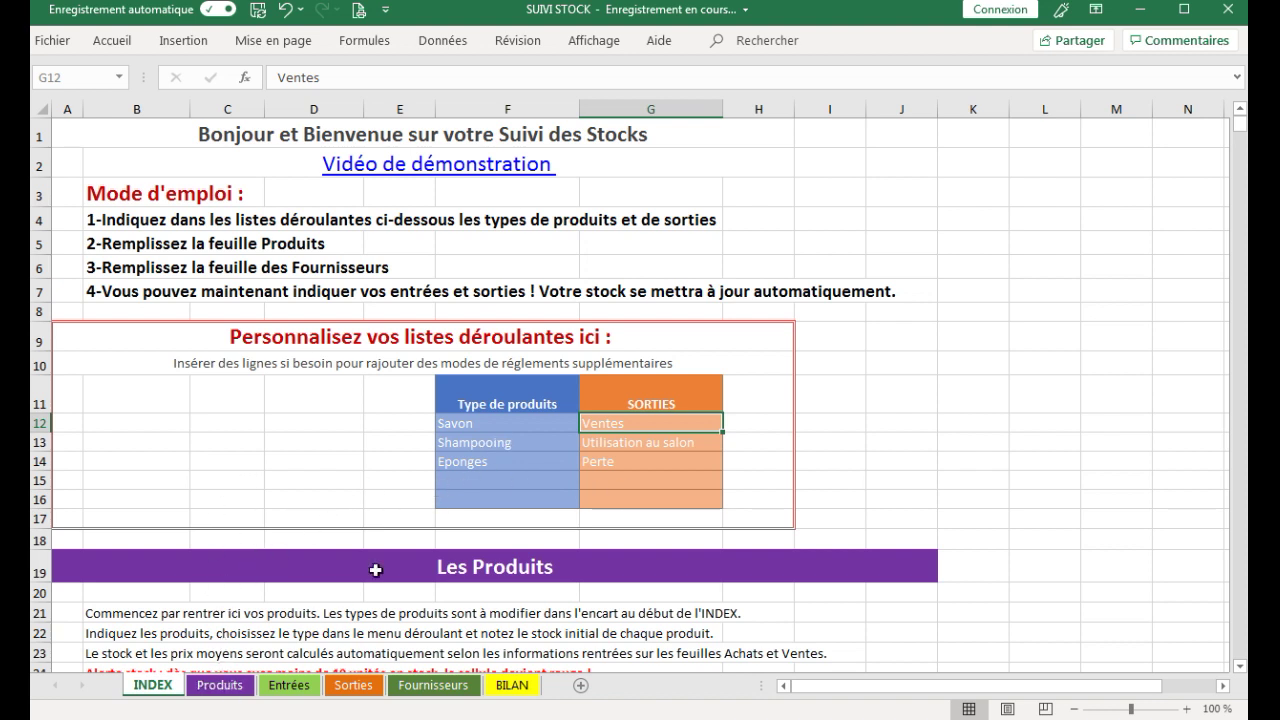
Review the date, supplier, nature and product fields in the first empty row of the Entrées sheet
{"action": "left_click", "coordinate": [220, 686]}
{"action": "left_click", "coordinate": [291, 688]}
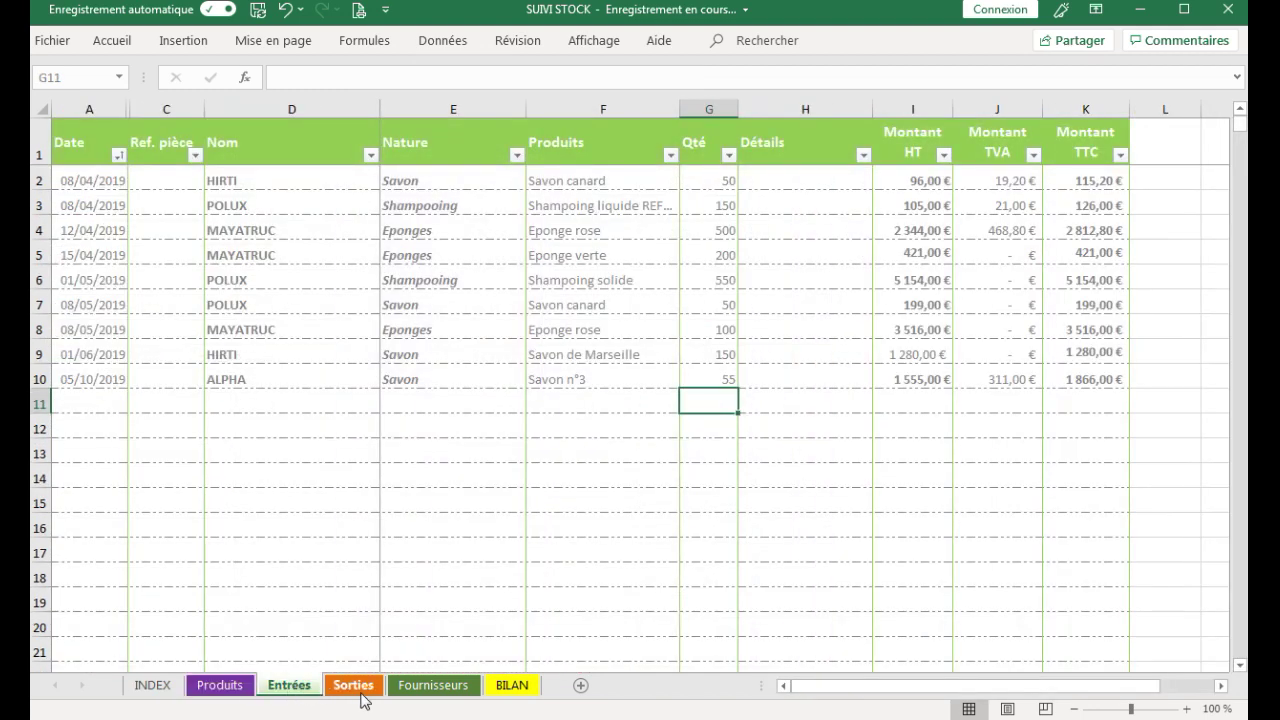
{"action": "left_click", "coordinate": [100, 403]}
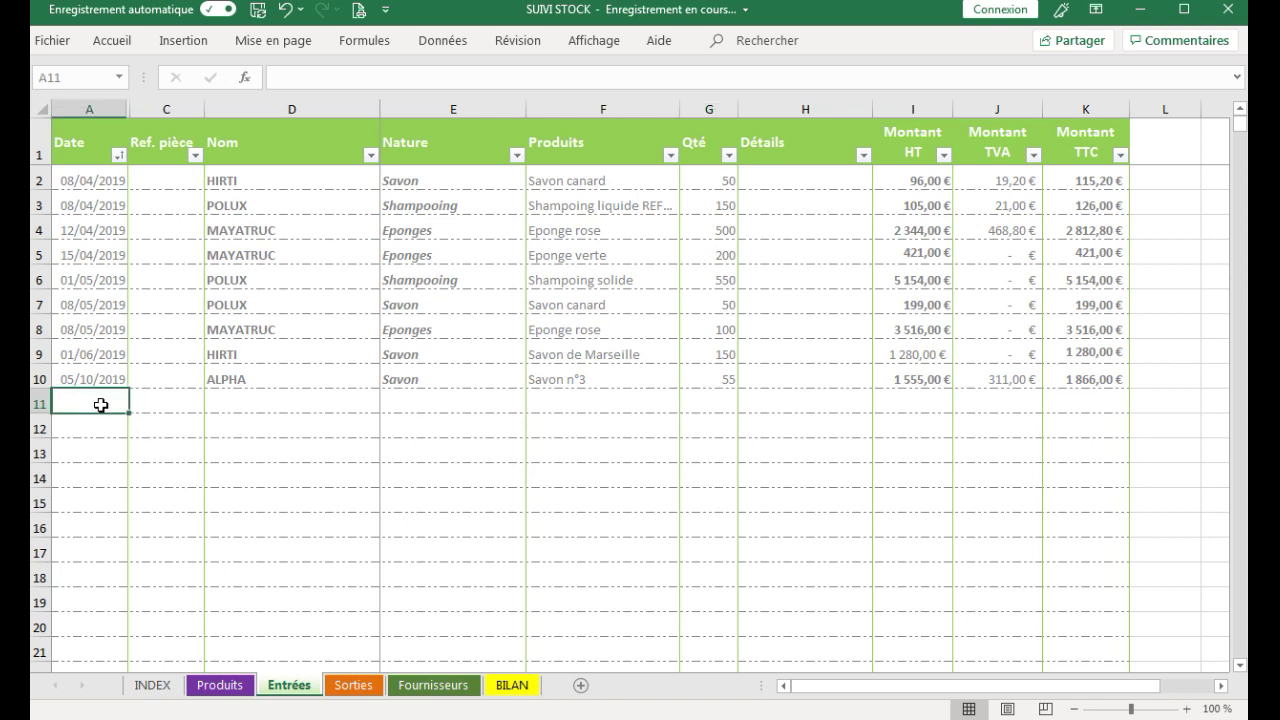
{"action": "left_click", "coordinate": [285, 408]}
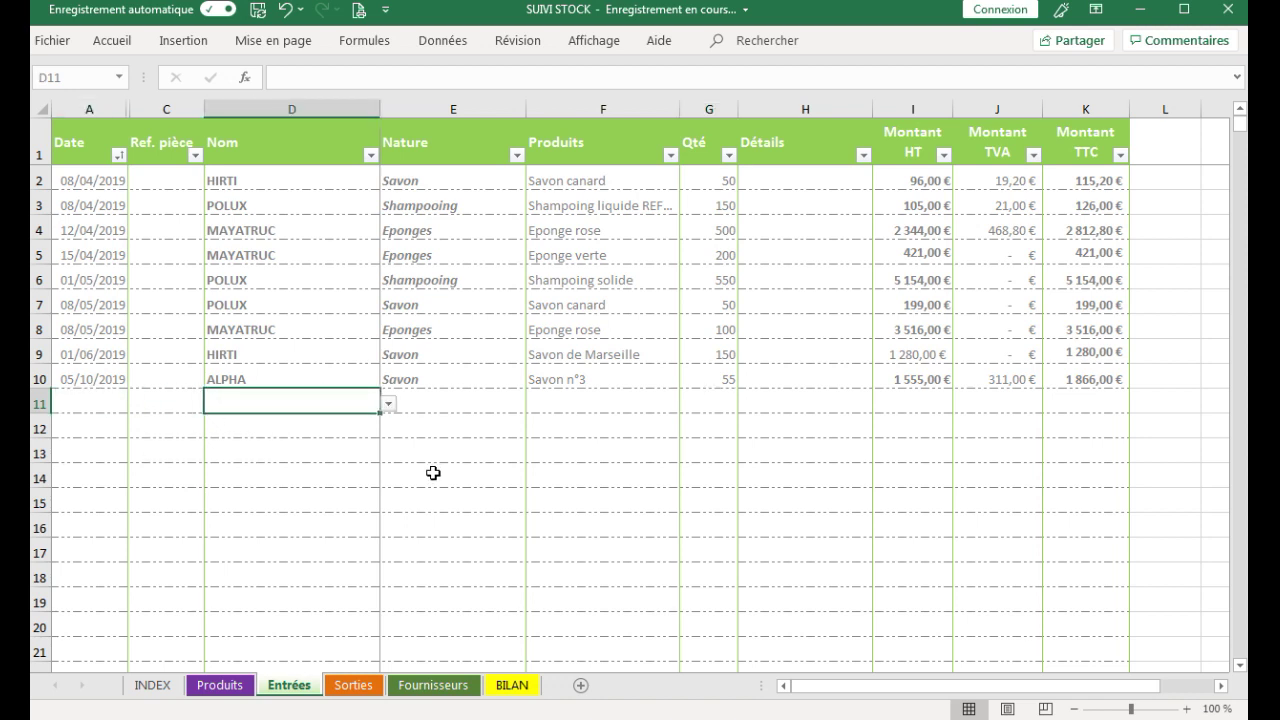
{"action": "left_click", "coordinate": [620, 405]}
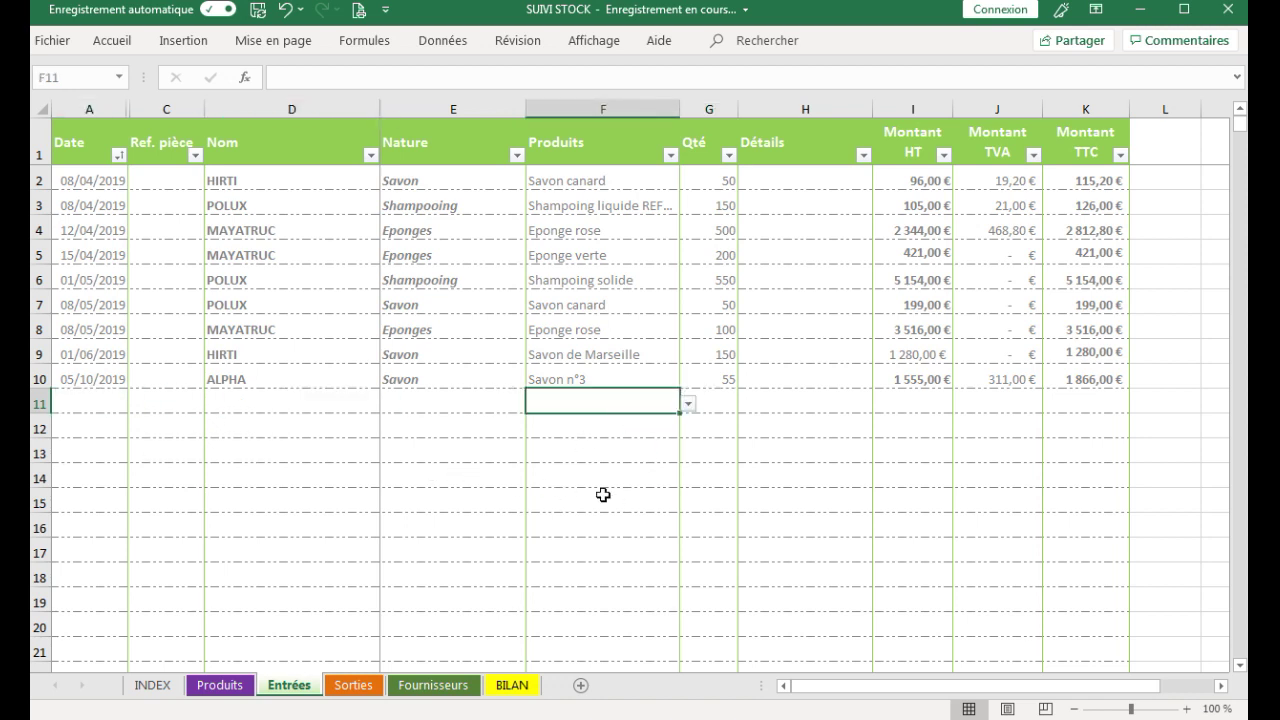
{"action": "left_click", "coordinate": [458, 408]}
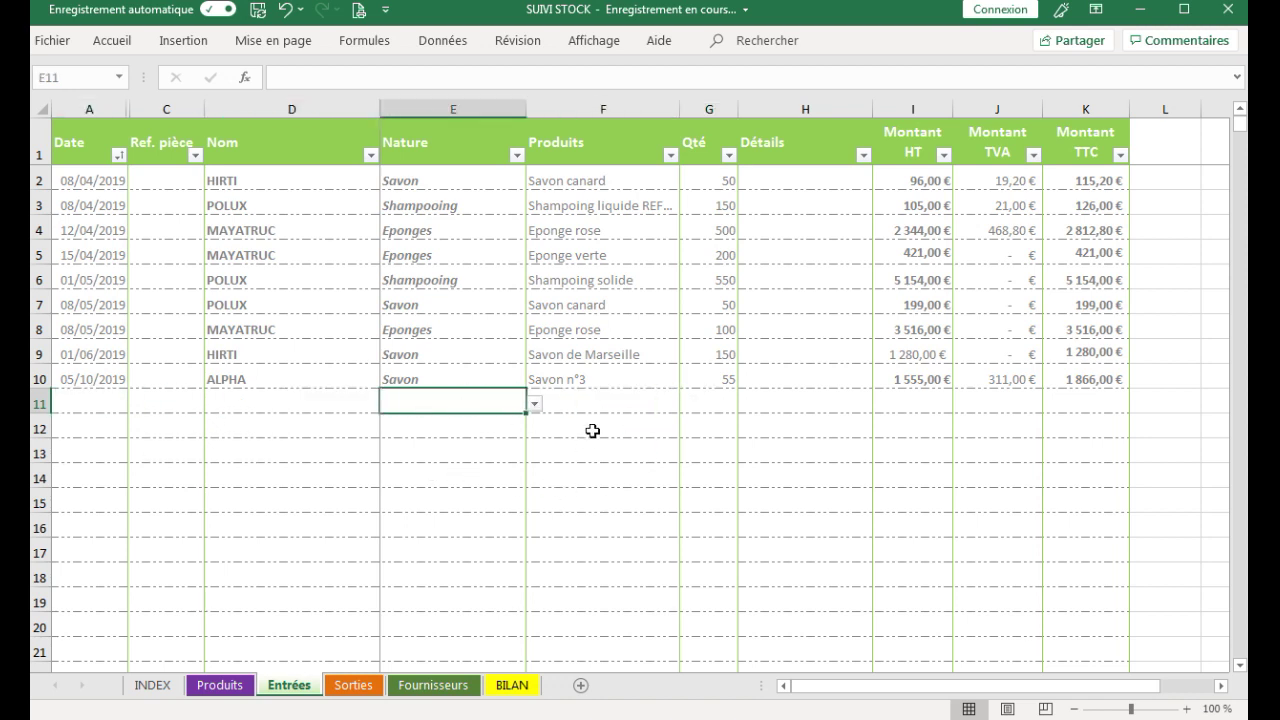
Start an outgoing entry in row 23 of the Sorties sheet with date 05/10/2019 and client CLIENT 2
{"action": "left_click", "coordinate": [353, 685]}
{"action": "scroll", "coordinate": [306, 477], "scroll_direction": "down", "scroll_amount": 1}
{"action": "scroll", "coordinate": [310, 481], "scroll_direction": "down", "scroll_amount": 1}
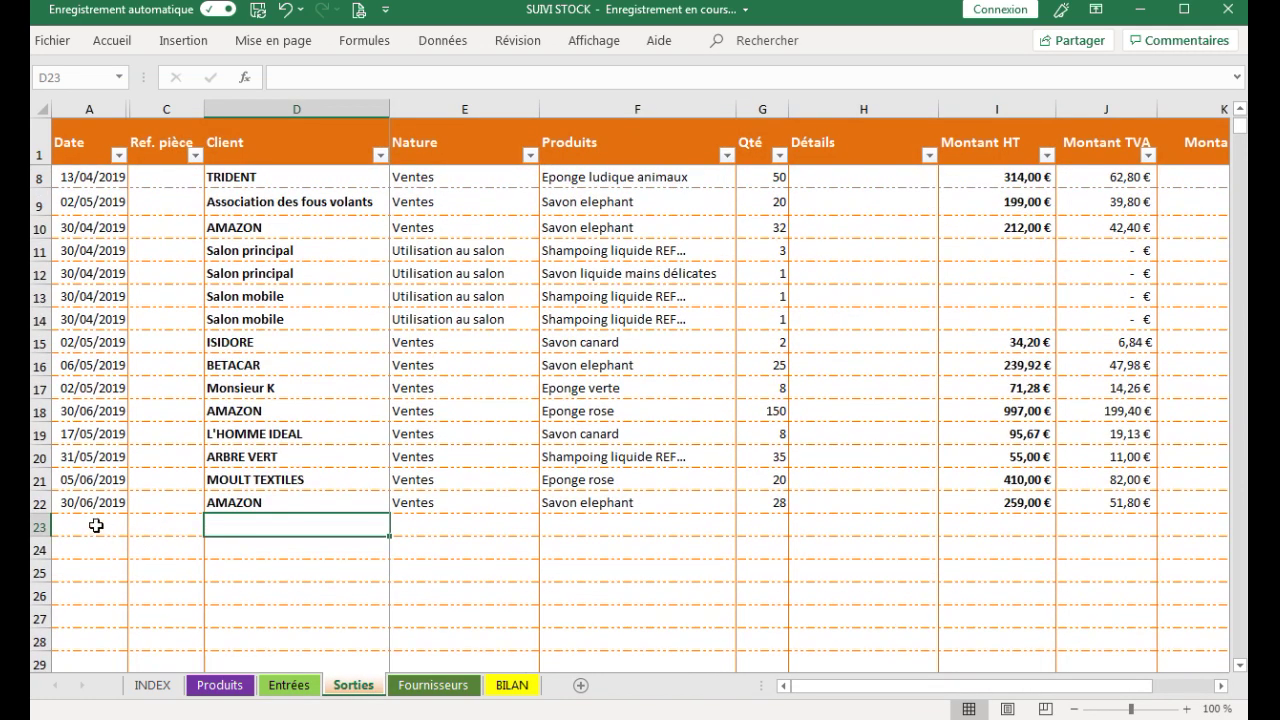
{"action": "left_click", "coordinate": [96, 525]}
{"action": "key", "text": "ctrl+semicolon"}
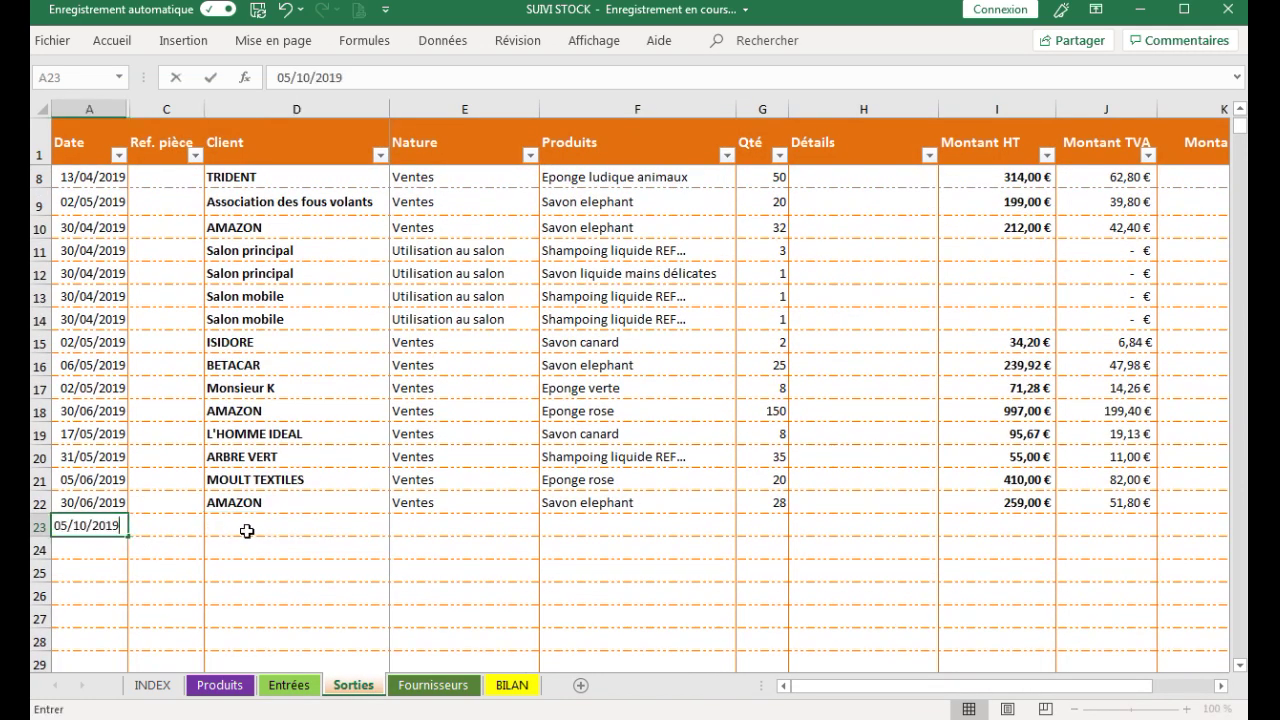
{"action": "key", "text": "Tab"}
{"action": "key", "text": "Tab"}
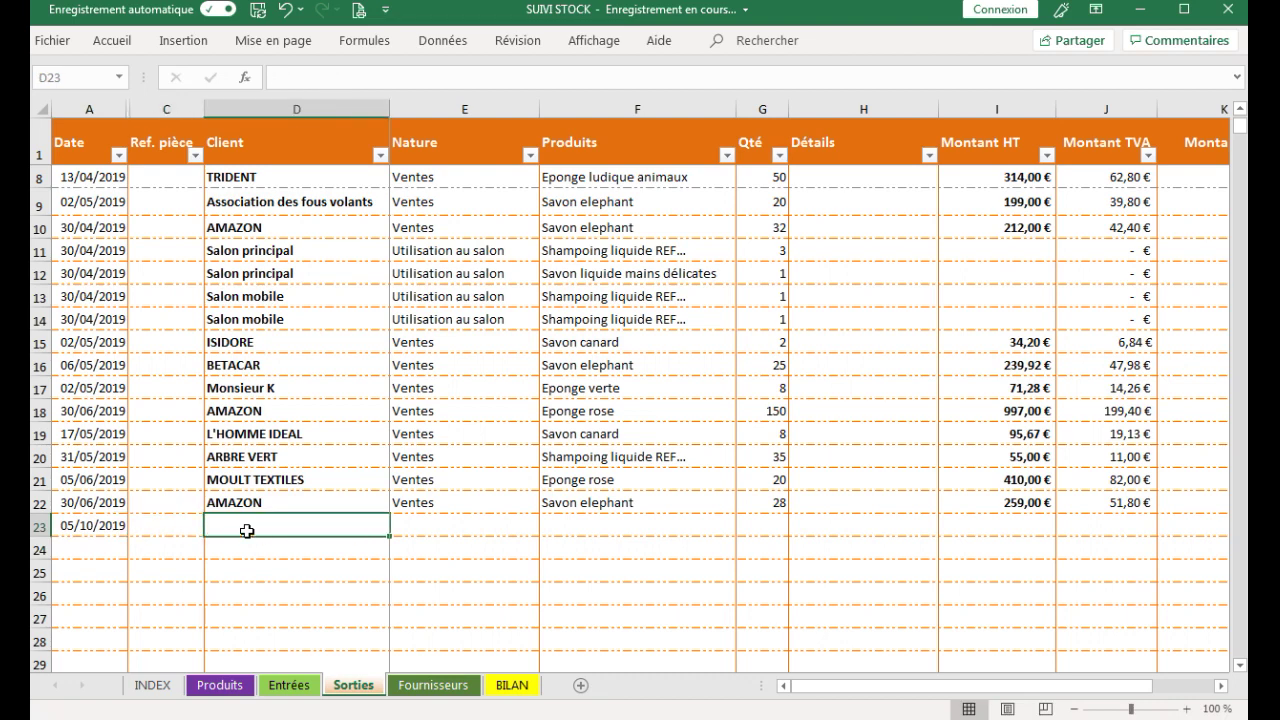
{"action": "type", "text": "CLIENT"}
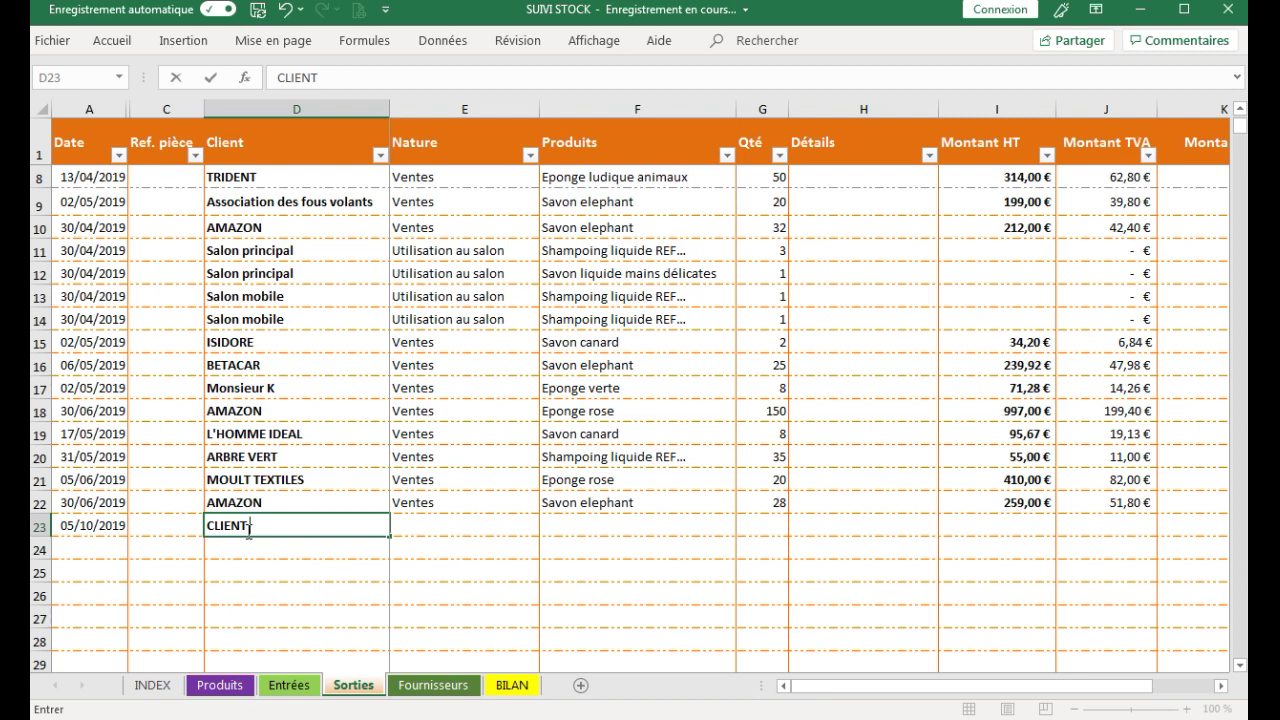
{"action": "type", "text": " 2"}
{"action": "key", "text": "Tab"}
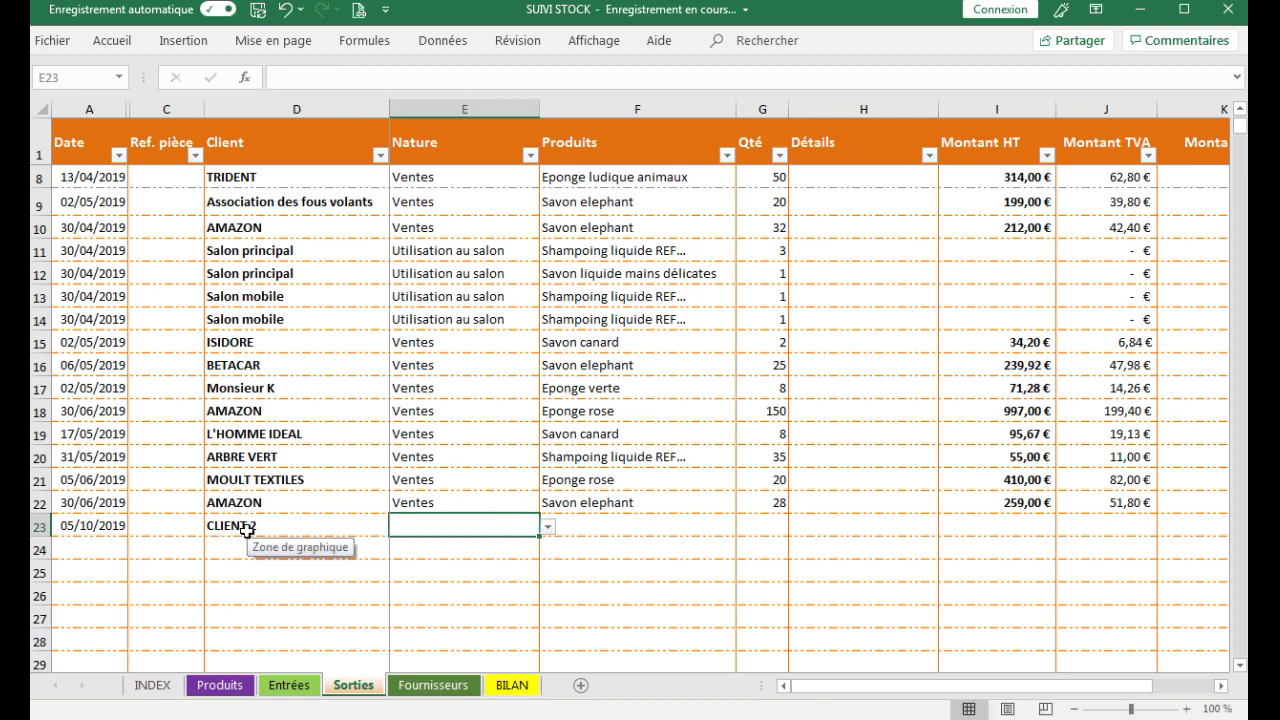
Set the CLIENT 2 entry's nature to Ventes, its product to Savon n°3 and its quantity to 50
{"action": "left_click", "coordinate": [548, 527]}
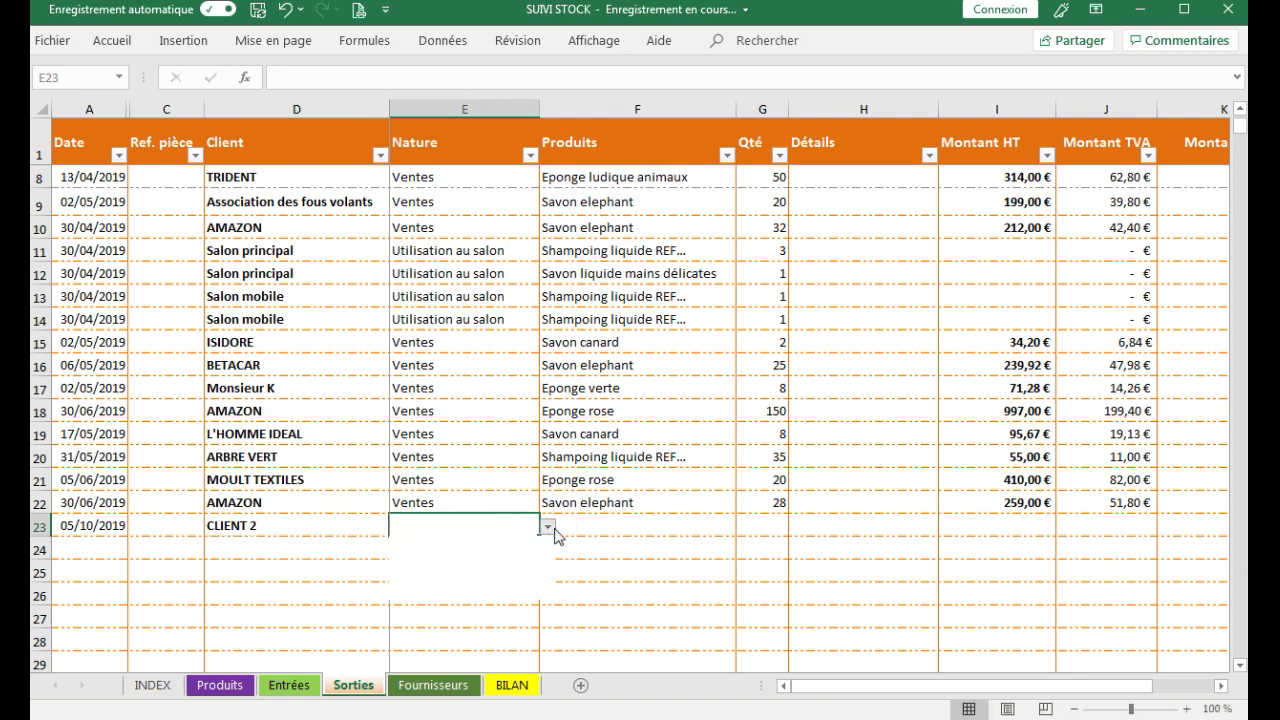
{"action": "left_click", "coordinate": [510, 543]}
{"action": "left_click", "coordinate": [657, 530]}
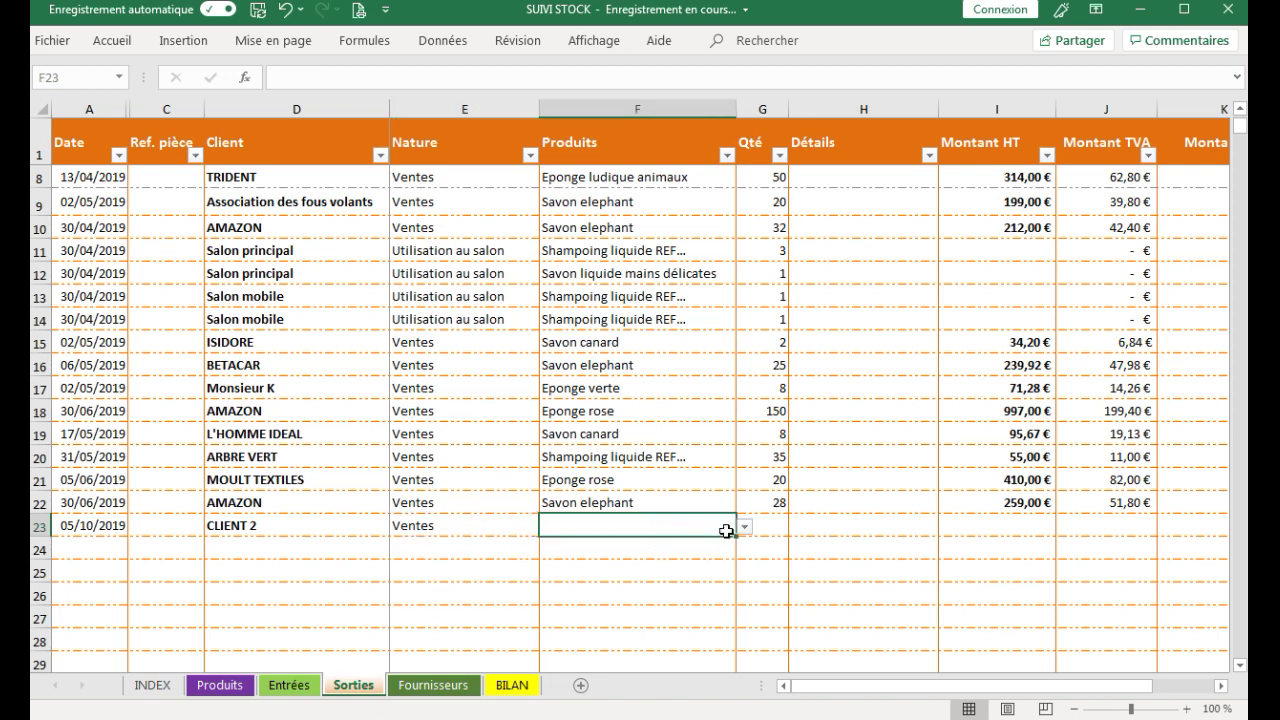
{"action": "left_click", "coordinate": [745, 528]}
{"action": "scroll", "coordinate": [737, 586], "scroll_direction": "up", "scroll_amount": 2}
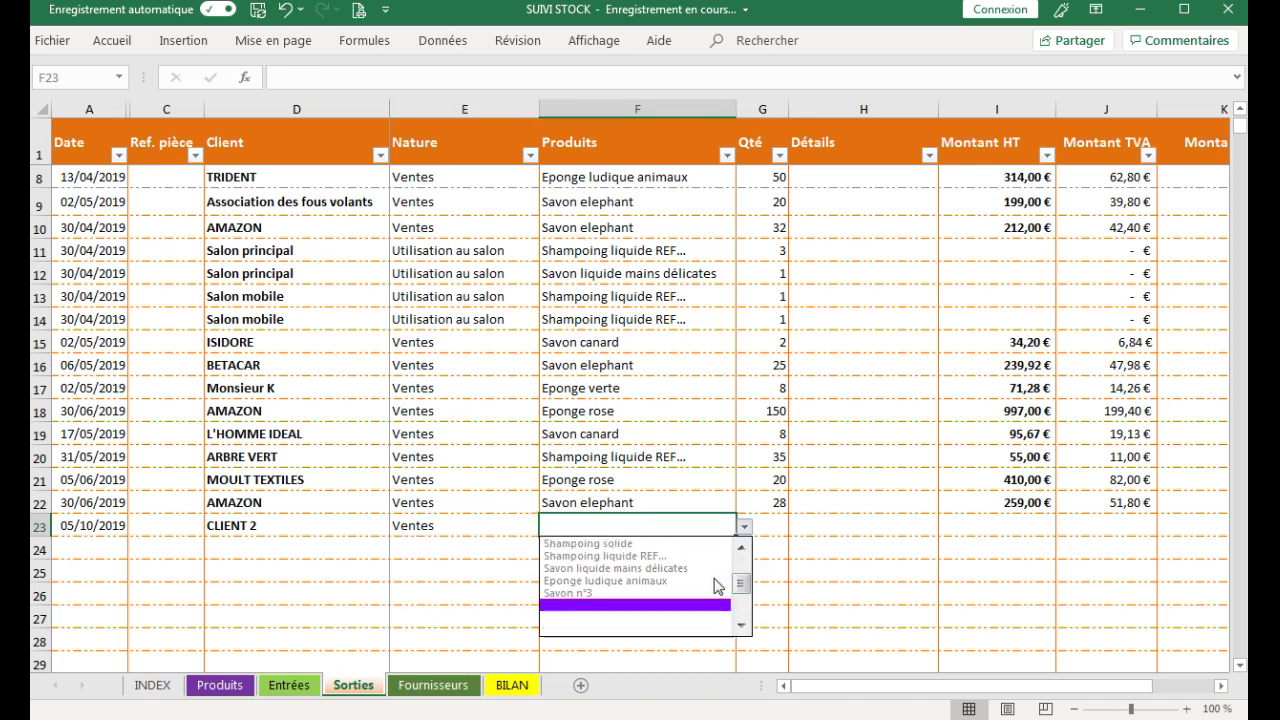
{"action": "left_click", "coordinate": [676, 593]}
{"action": "key", "text": "Tab"}
{"action": "type", "text": "50"}
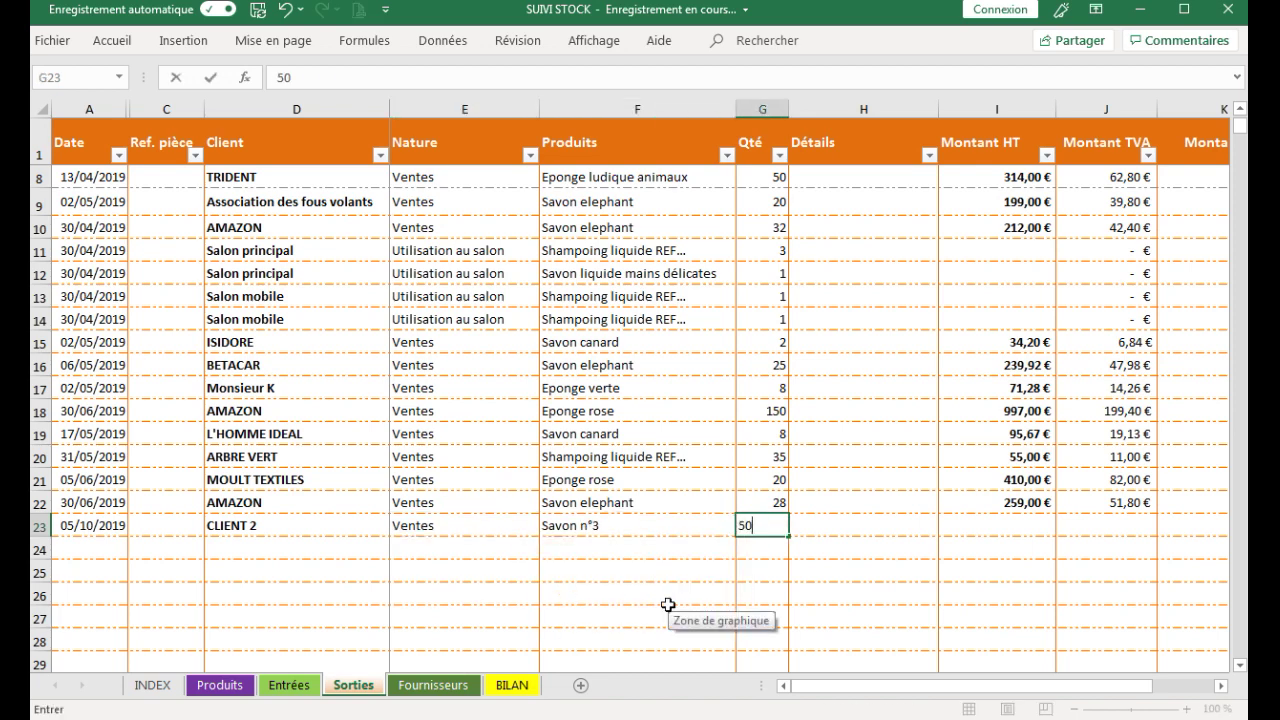
Enter 2000 as the CLIENT 2 entry's Montant HT and check its calculated TVA and TTC amounts
{"action": "key", "text": "Tab"}
{"action": "key", "text": "Tab"}
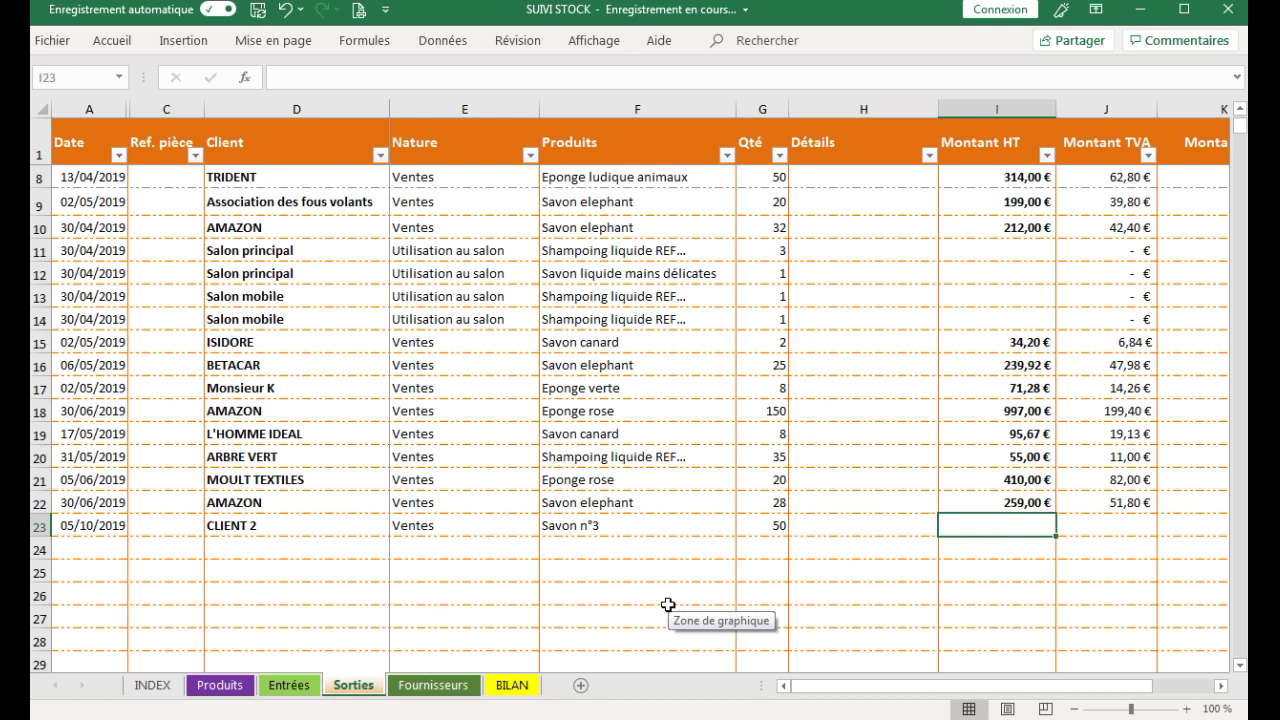
{"action": "type", "text": "2 "}
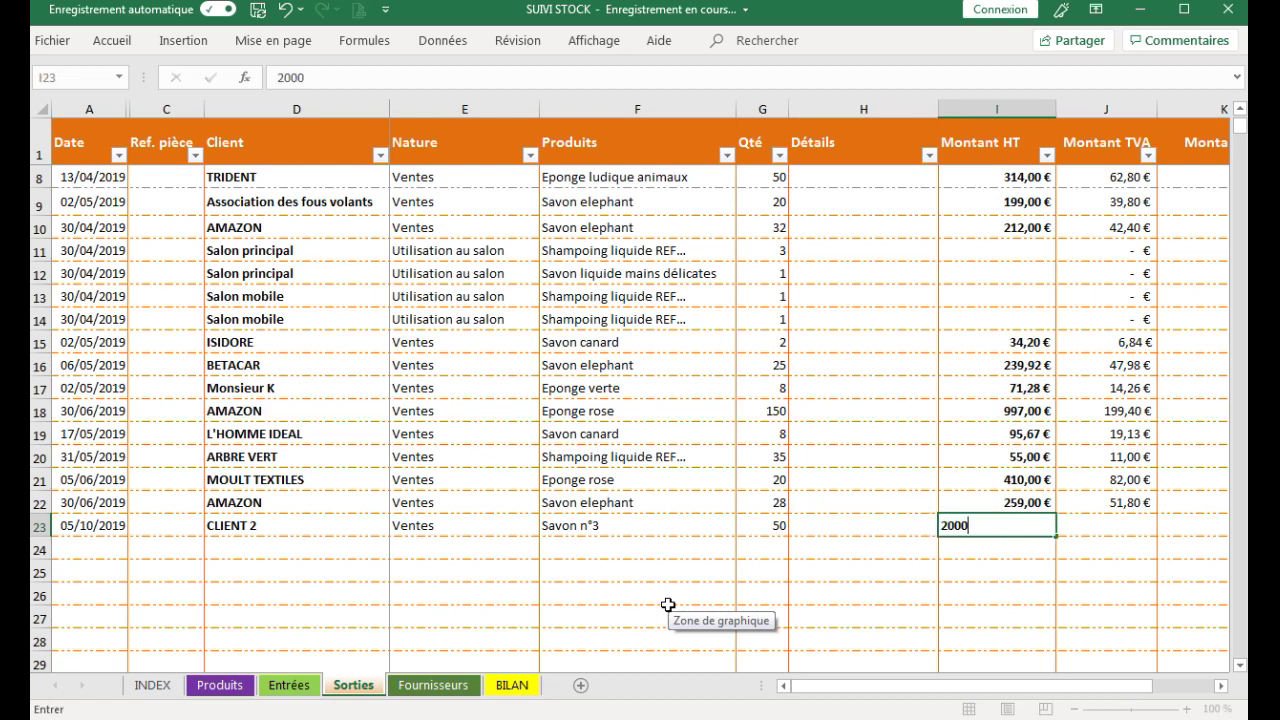
{"action": "type", "text": "000"}
{"action": "key", "text": "Tab"}
{"action": "key", "text": "Tab"}
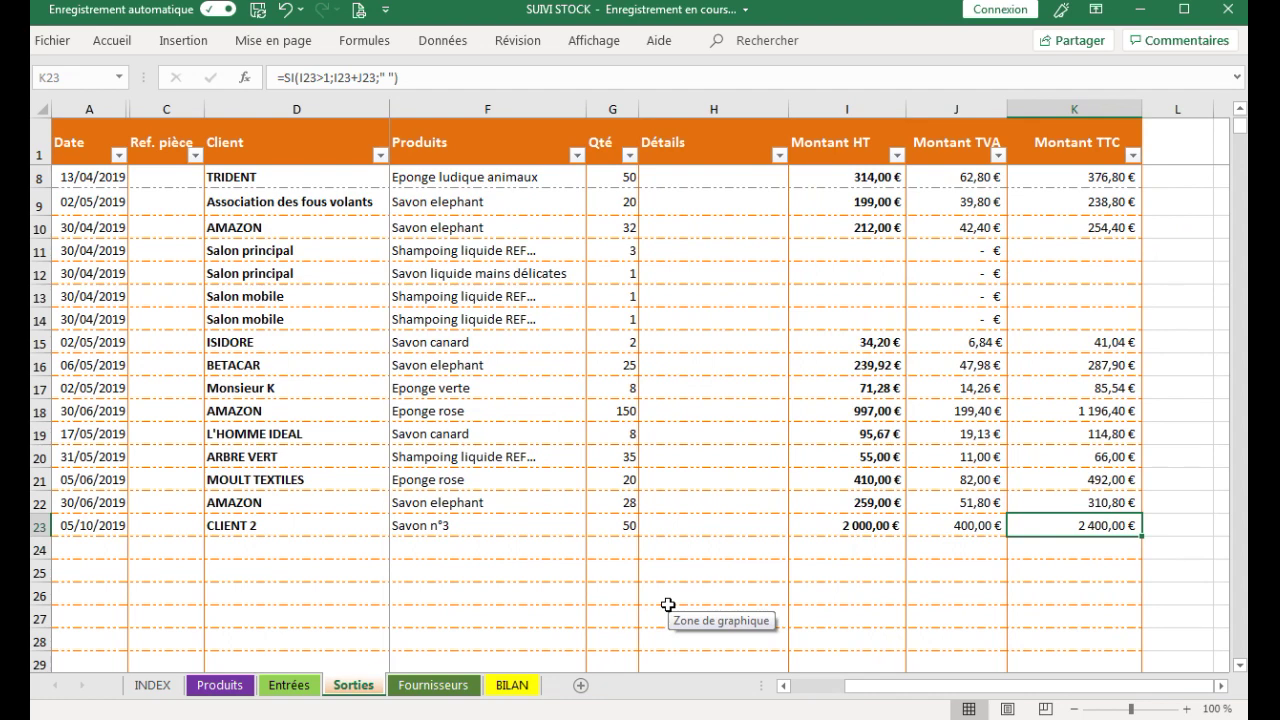
{"action": "key", "text": "Left"}
{"action": "key", "text": "Right"}
{"action": "key", "text": "Down"}
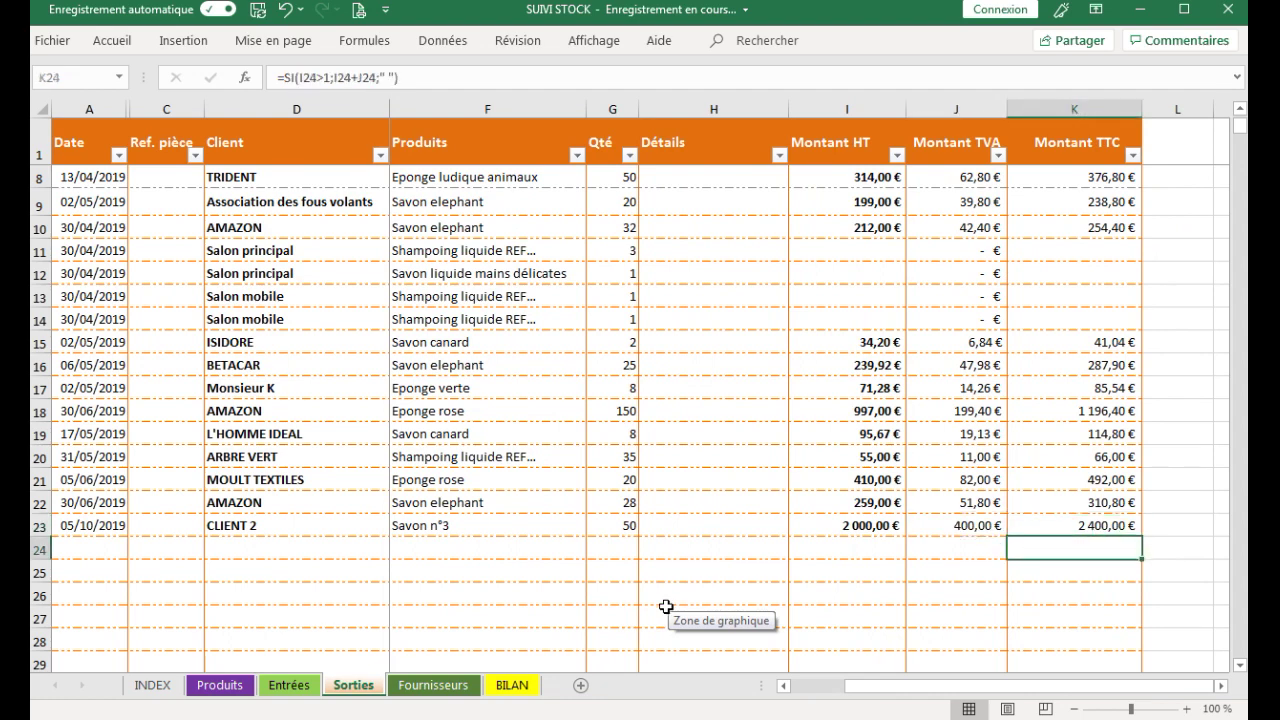
Check Savon n°3's Stock initial, Achats, Ventes and Stock figures on the Produits sheet
{"action": "left_click", "coordinate": [215, 684]}
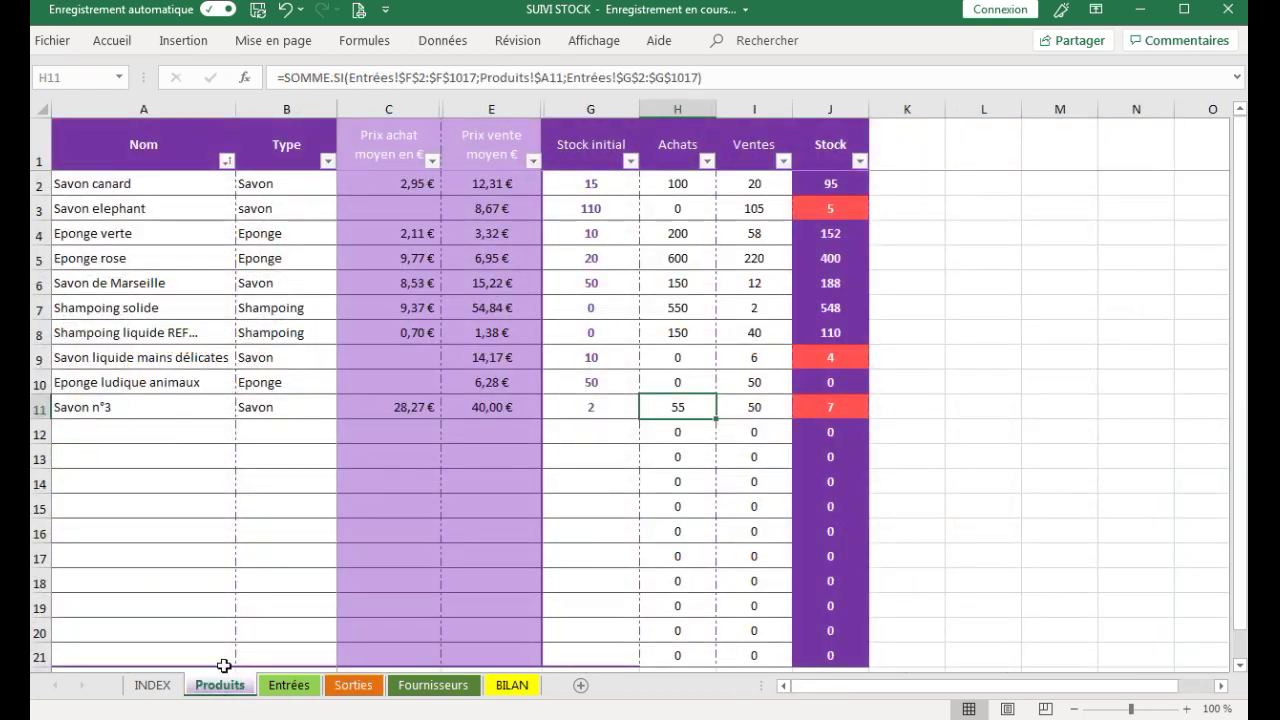
{"action": "left_click", "coordinate": [600, 406]}
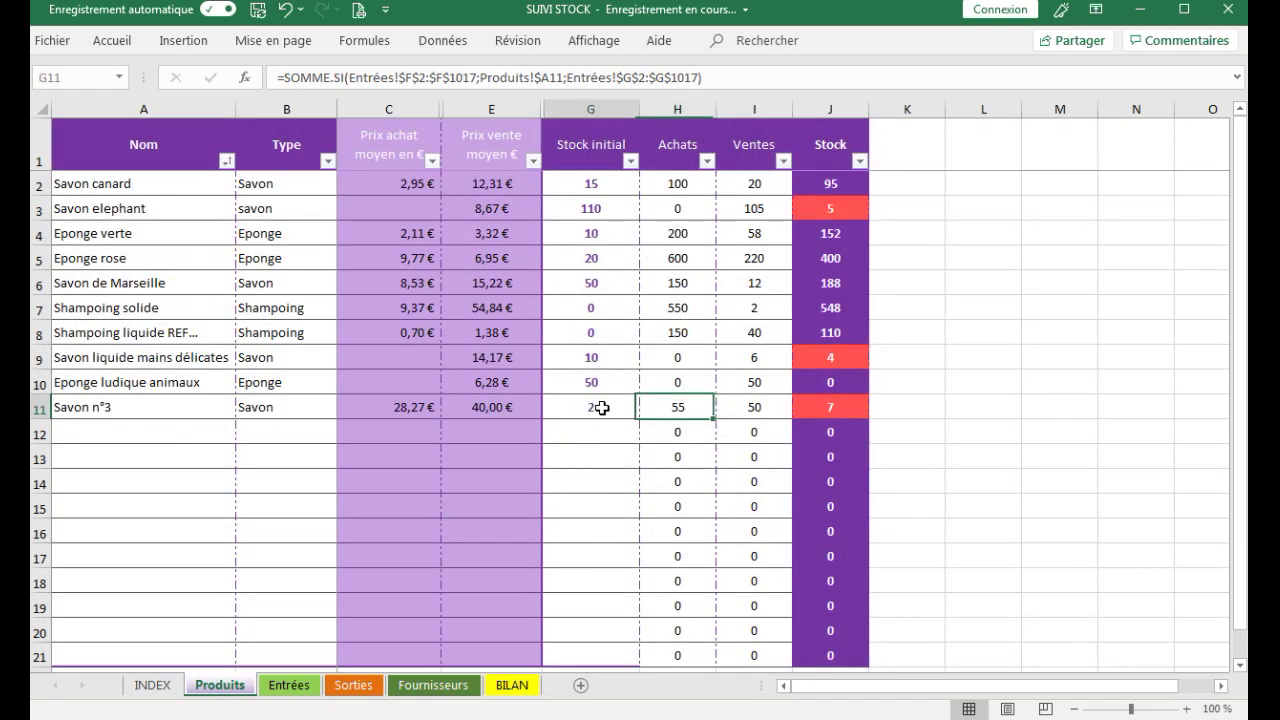
{"action": "left_click", "coordinate": [676, 414]}
{"action": "left_click", "coordinate": [762, 411]}
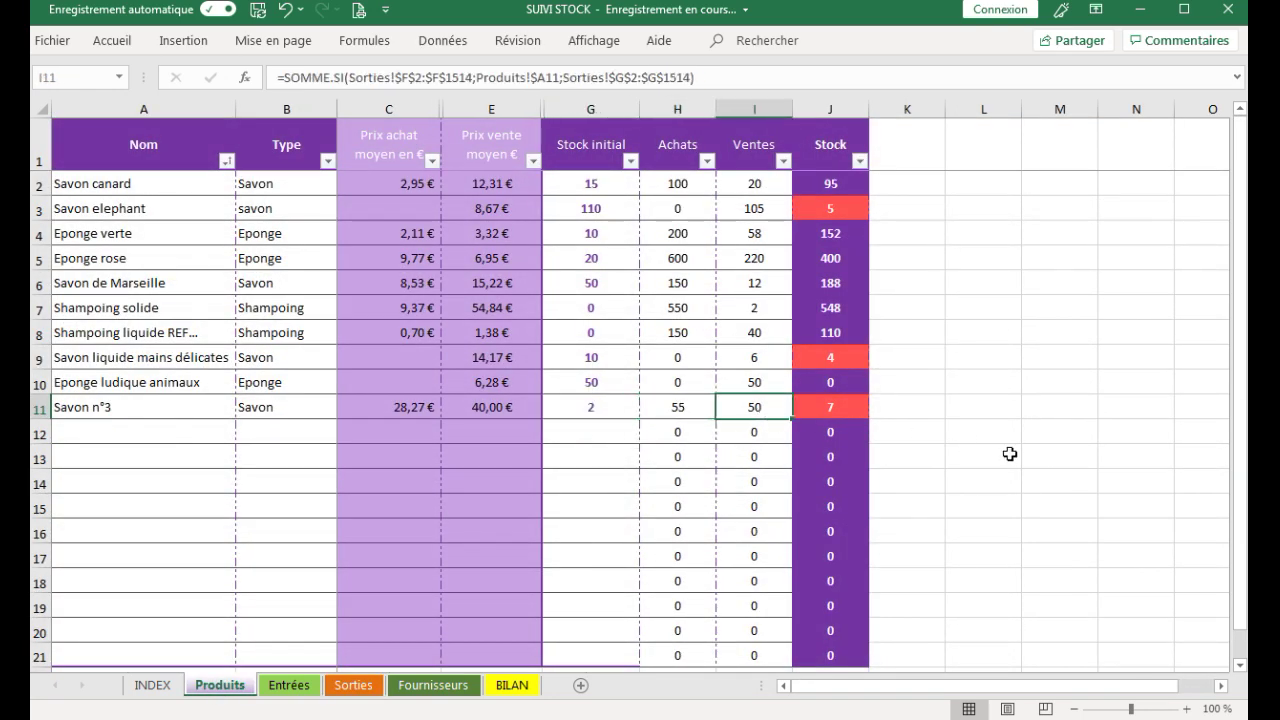
{"action": "left_click", "coordinate": [852, 414]}
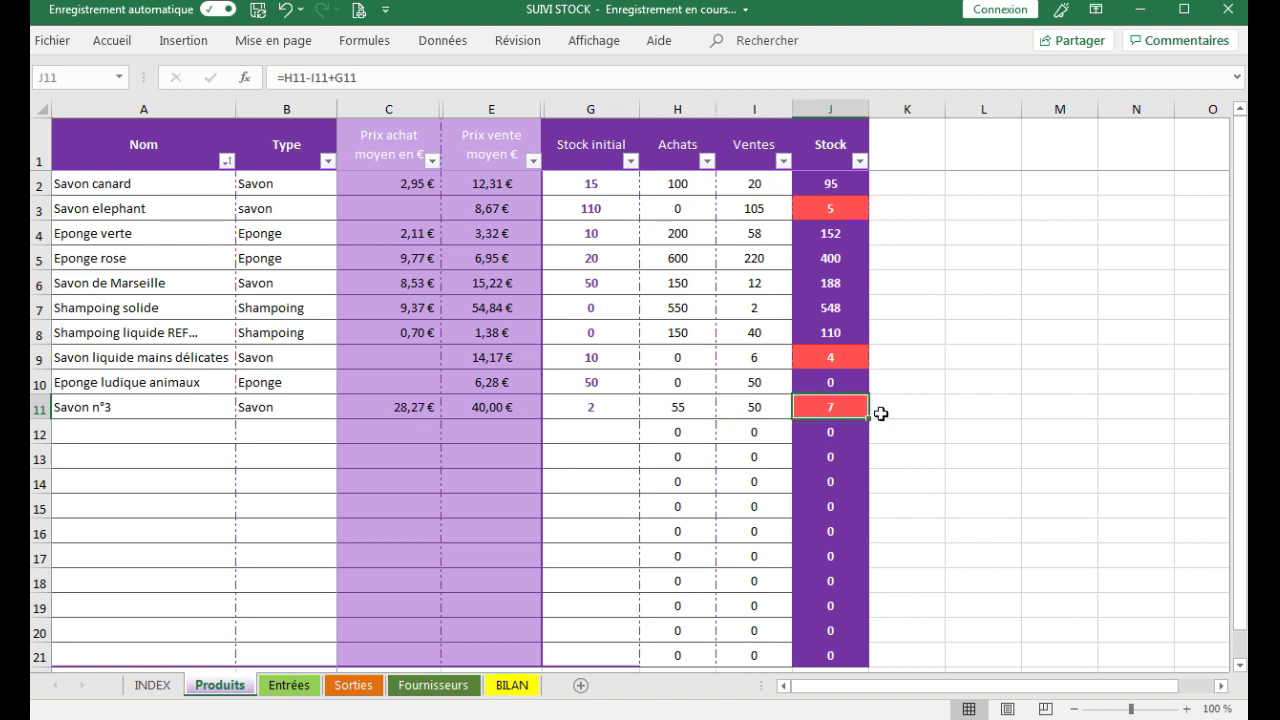
{"action": "left_click", "coordinate": [962, 424]}
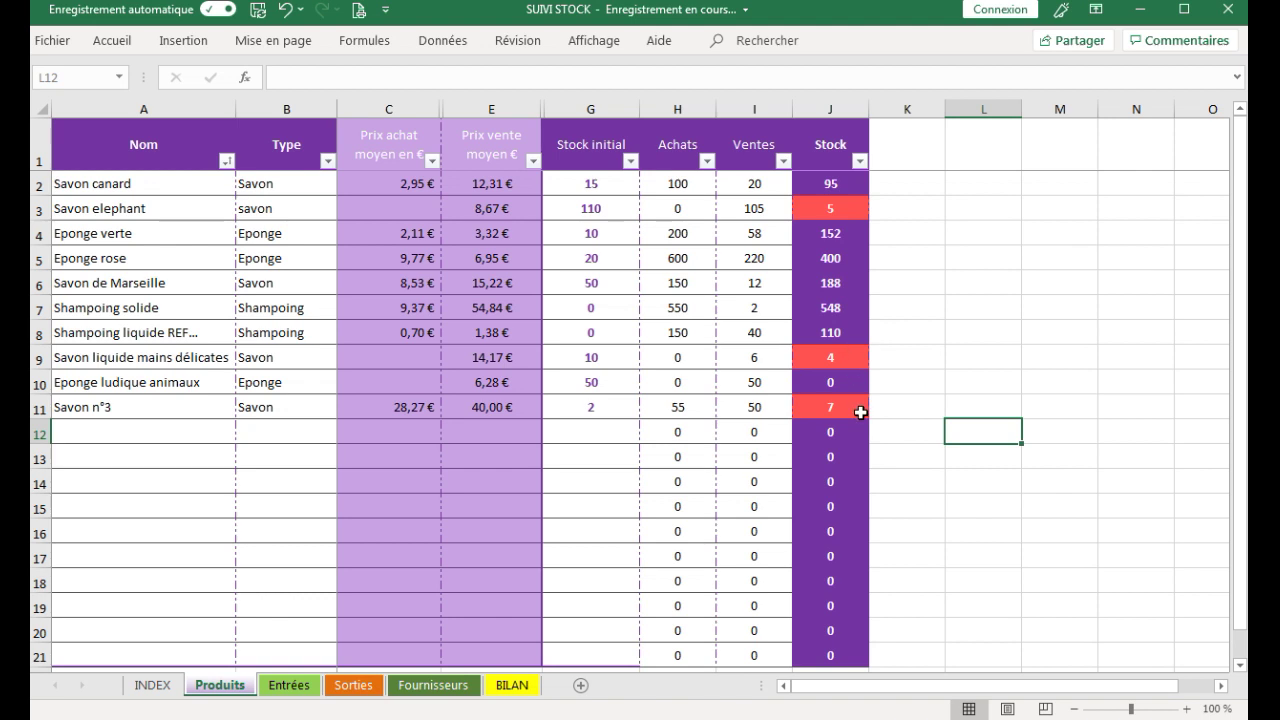
{"action": "left_click", "coordinate": [192, 436]}
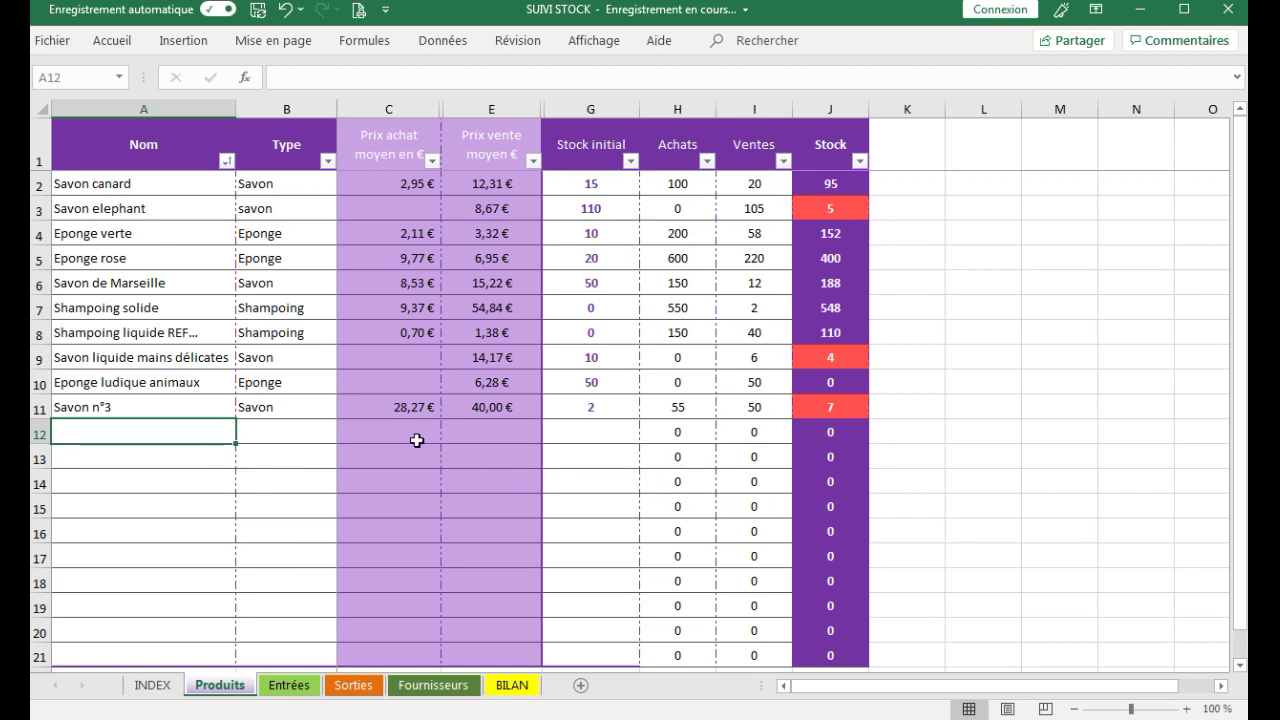
Look over the Entrées and Sorties sheets, and examine the ALPHA supplier's Total HT on the Fournisseurs sheet
{"action": "left_click", "coordinate": [291, 686]}
{"action": "left_click", "coordinate": [348, 686]}
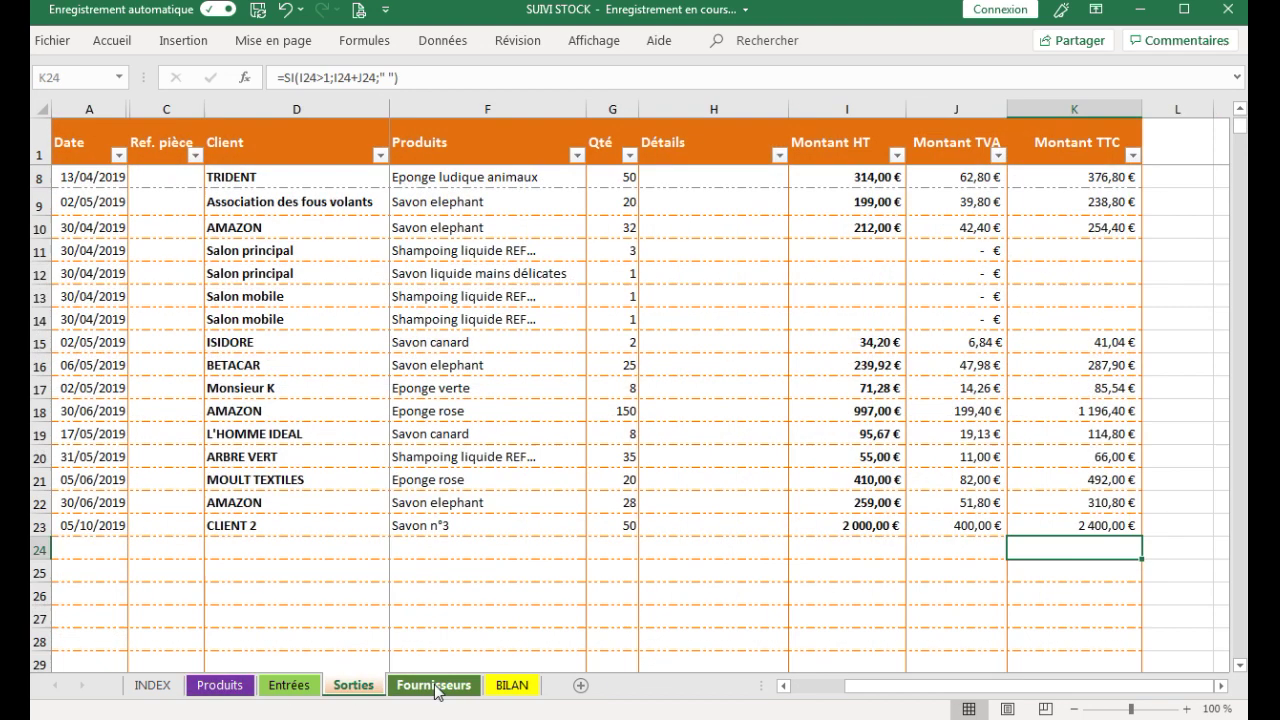
{"action": "left_click", "coordinate": [439, 690]}
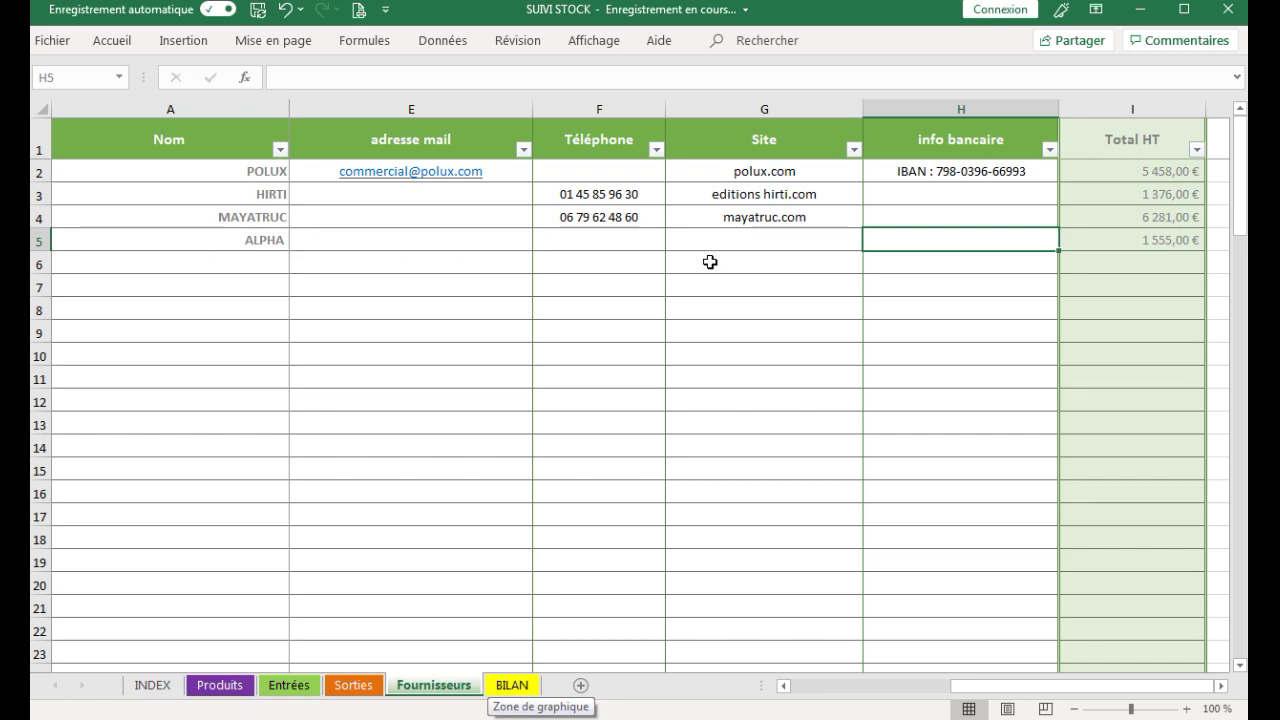
{"action": "left_click", "coordinate": [263, 240]}
{"action": "key", "text": "ctrl+shift+0"}
{"action": "key", "text": "Right"}
{"action": "key", "text": "Right"}
{"action": "key", "text": "Right"}
{"action": "key", "text": "Right"}
{"action": "key", "text": "Right"}
{"action": "key", "text": "Right"}
{"action": "key", "text": "Right"}
{"action": "key", "text": "Right"}
{"action": "key", "text": "Right"}
{"action": "key", "text": "Right"}
{"action": "key", "text": "Right"}
{"action": "key", "text": "Right"}
{"action": "key", "text": "Right"}
{"action": "key", "text": "Right"}
{"action": "key", "text": "Right"}
{"action": "key", "text": "Right"}
{"action": "left_click", "coordinate": [360, 240]}
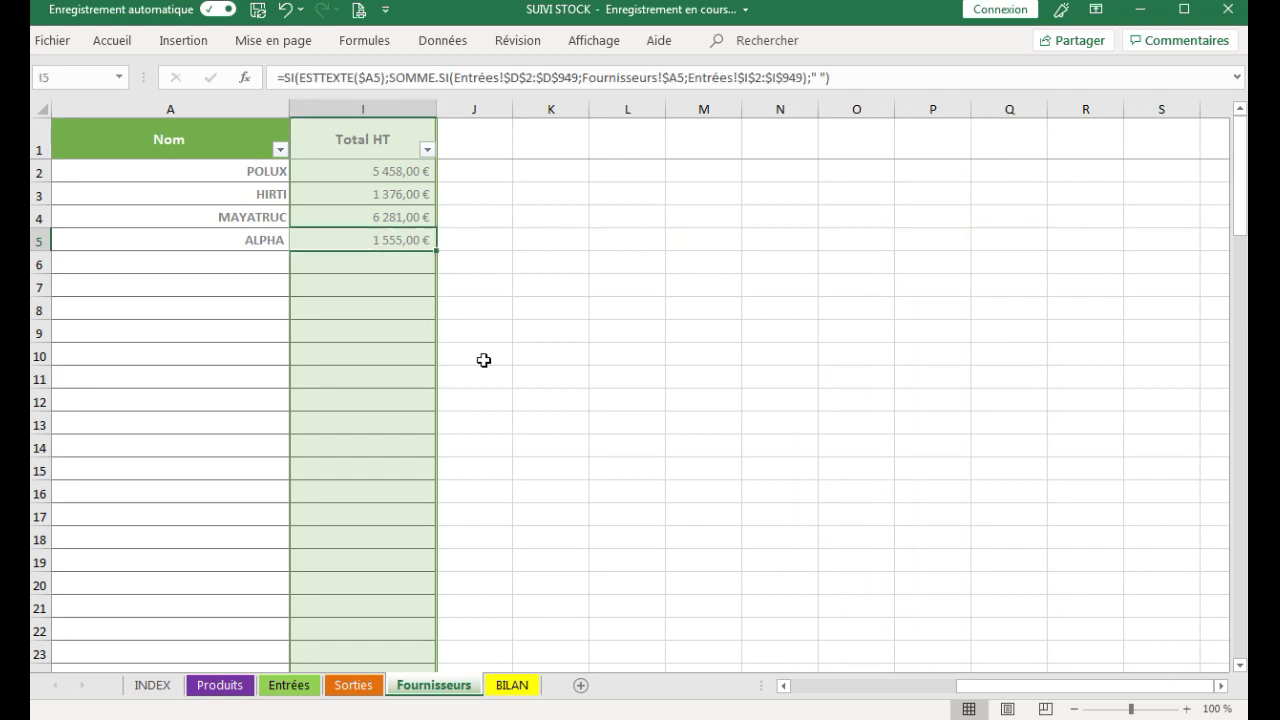
Review ALPHA's address and contact fields across to Total HT, and the average purchase price column on the Produits sheet
{"action": "left_click", "coordinate": [192, 239]}
{"action": "key", "text": "Right"}
{"action": "key", "text": "Right"}
{"action": "key", "text": "Right"}
{"action": "key", "text": "Right"}
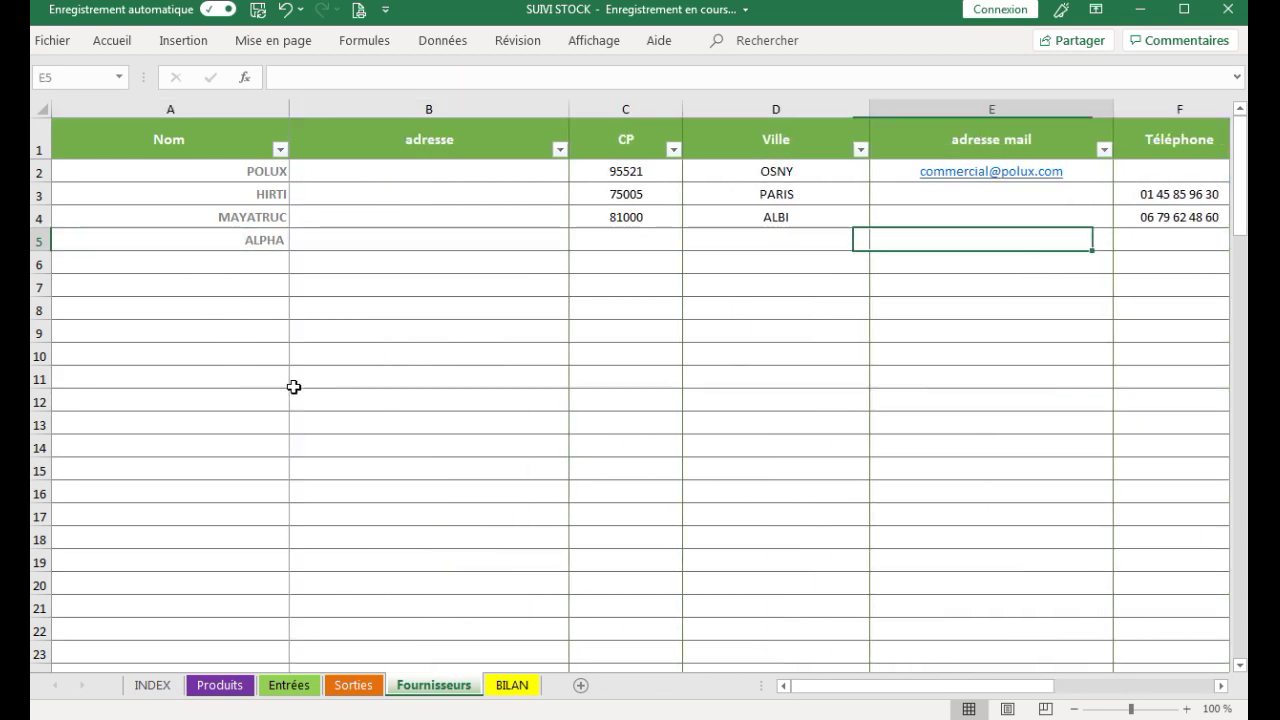
{"action": "key", "text": "Right"}
{"action": "key", "text": "Right"}
{"action": "key", "text": "Right"}
{"action": "key", "text": "Right"}
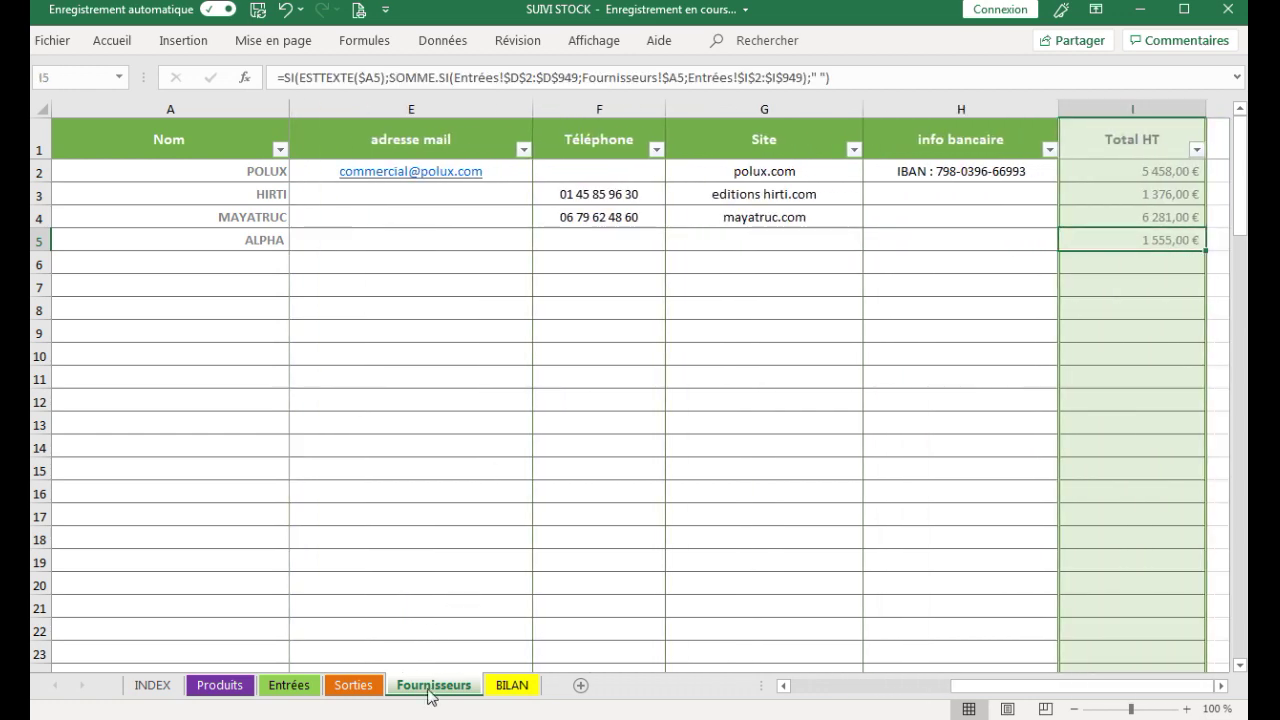
{"action": "left_click", "coordinate": [219, 685]}
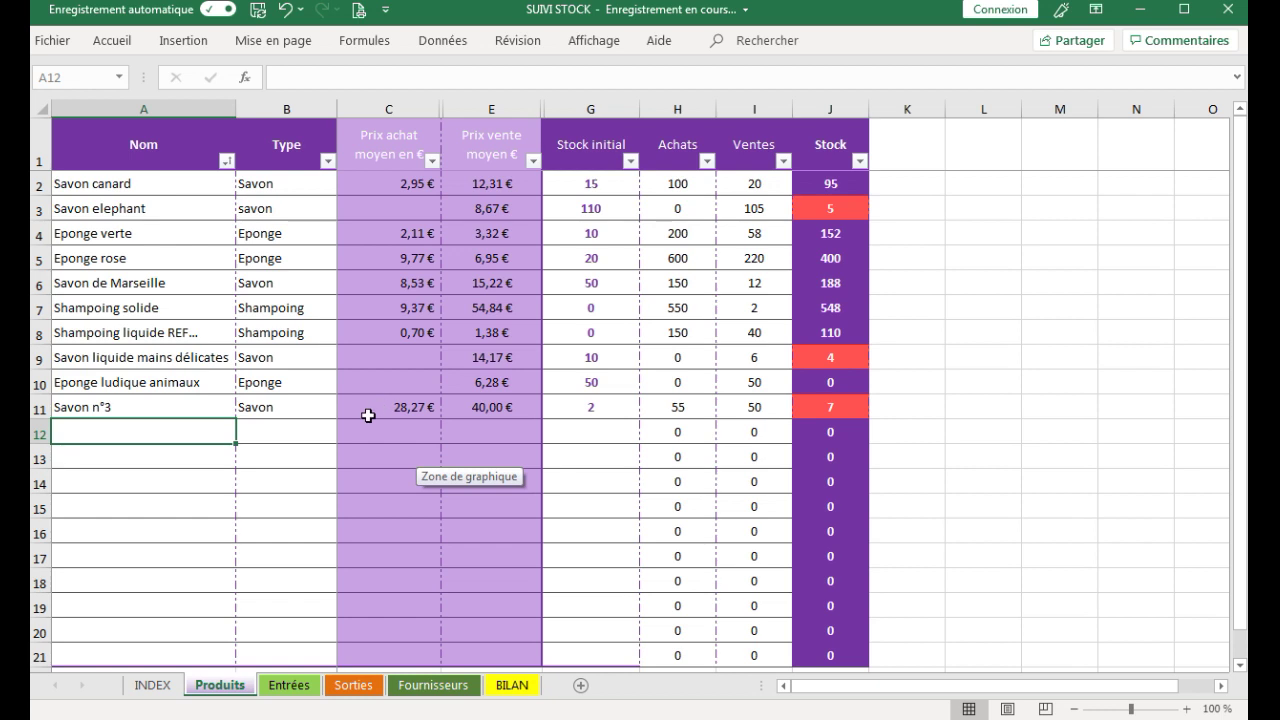
{"action": "left_click", "coordinate": [427, 438]}
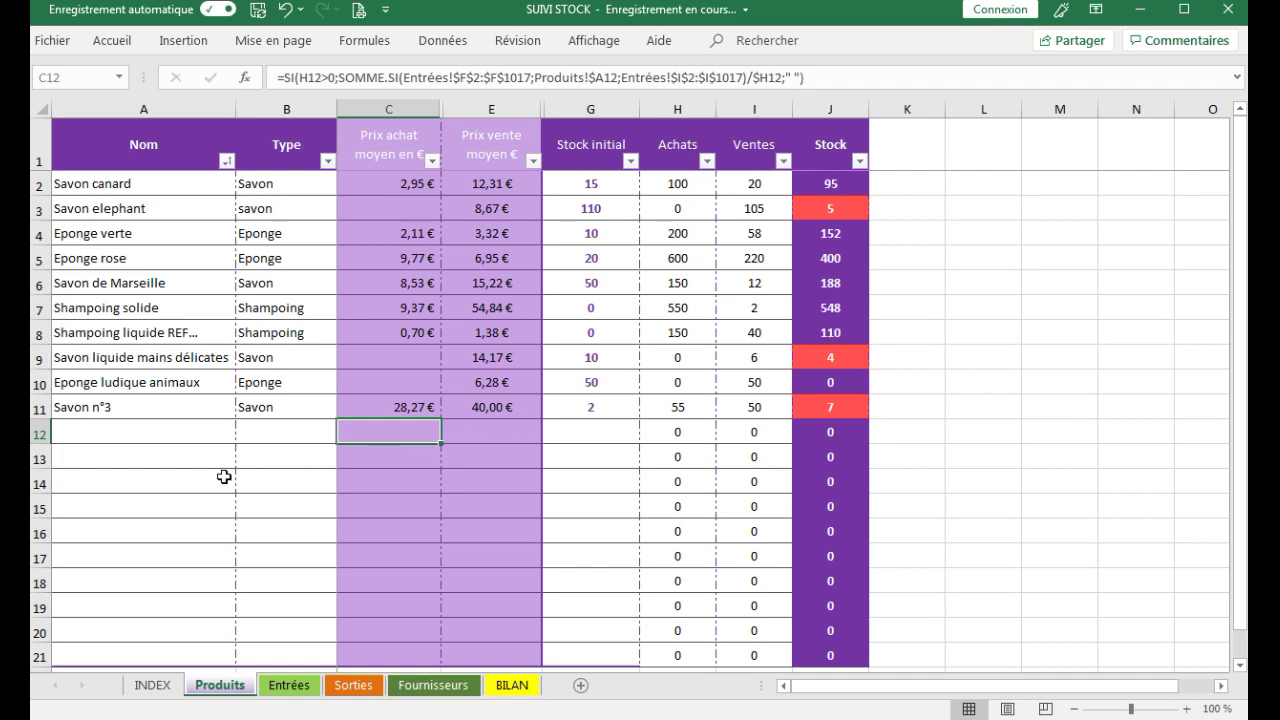
Refresh all pivot tables on the BILAN sheet and widen column F to fit the entries table's Total général values
{"action": "left_click", "coordinate": [511, 690]}
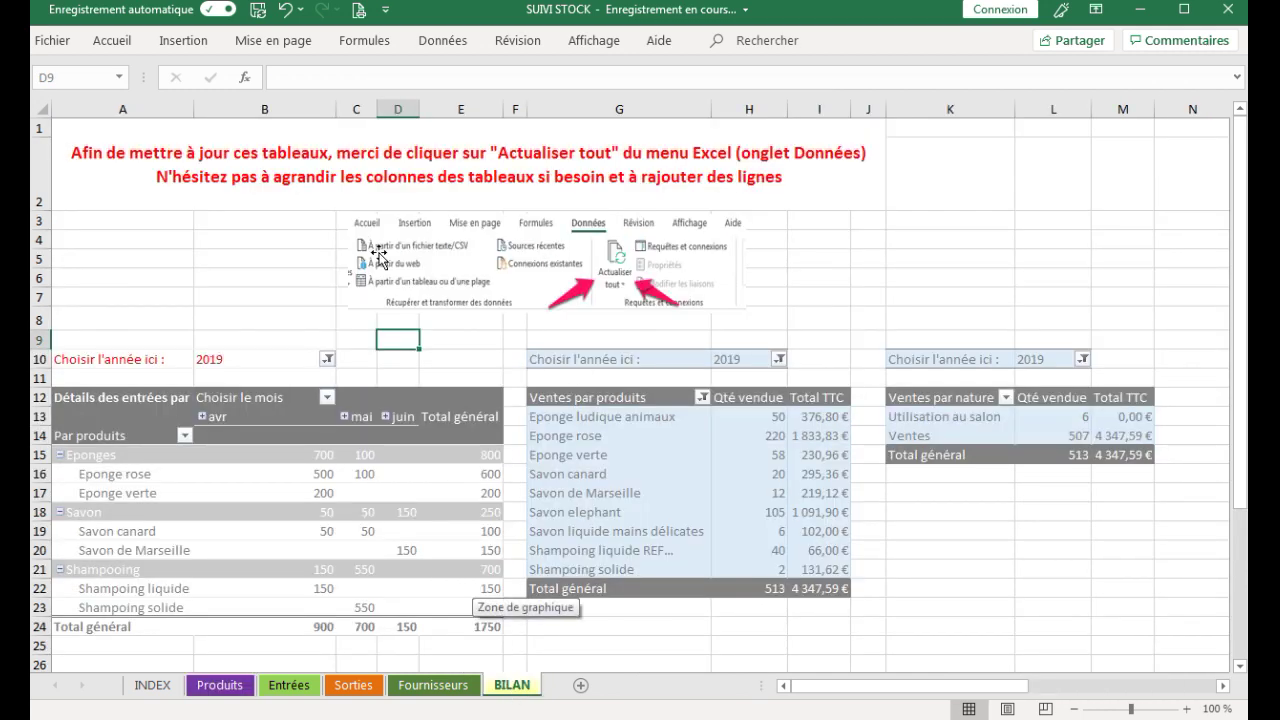
{"action": "scroll", "coordinate": [436, 389], "scroll_direction": "down", "scroll_amount": 1}
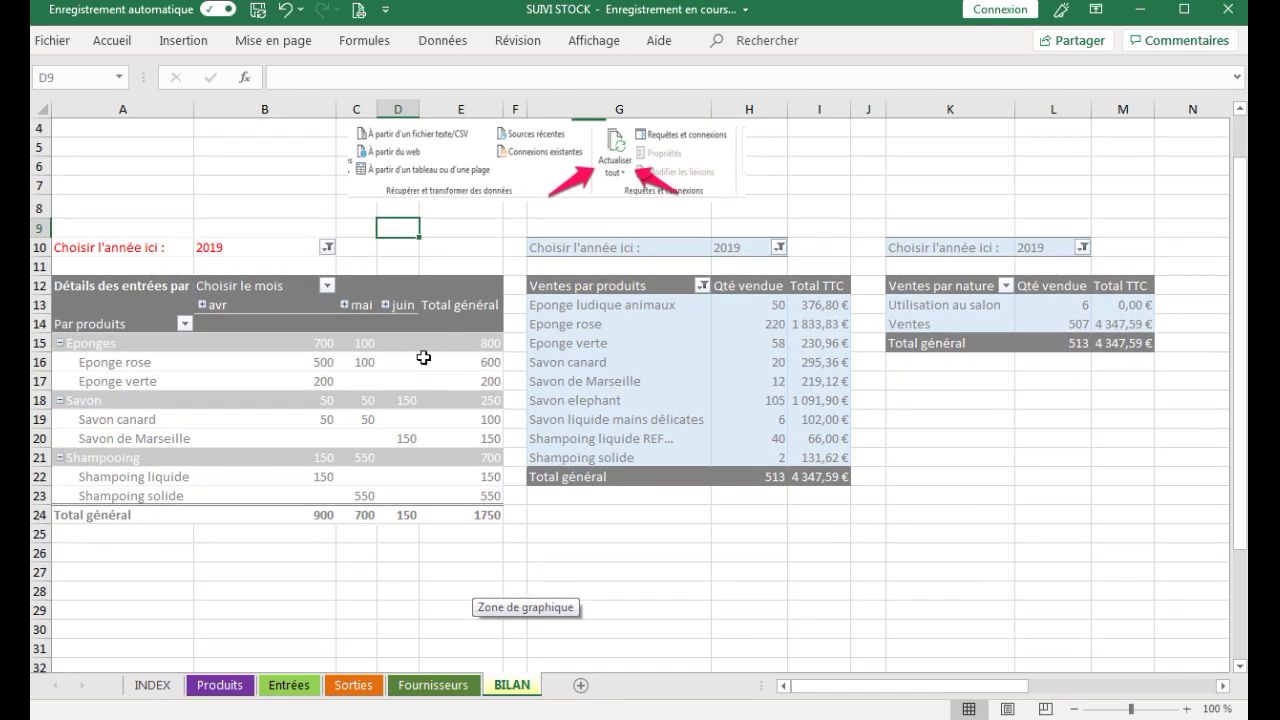
{"action": "scroll", "coordinate": [223, 265], "scroll_direction": "up", "scroll_amount": 1}
{"action": "scroll", "coordinate": [223, 265], "scroll_direction": "up", "scroll_amount": 1}
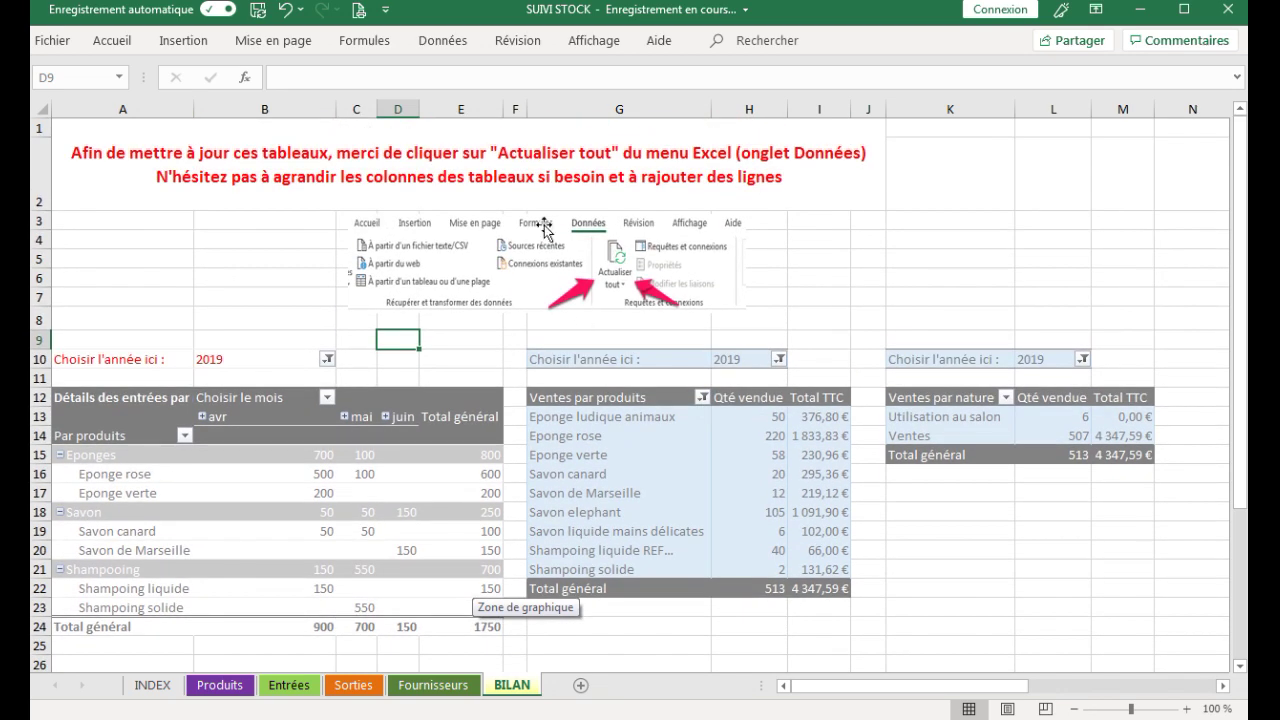
{"action": "left_click", "coordinate": [440, 40]}
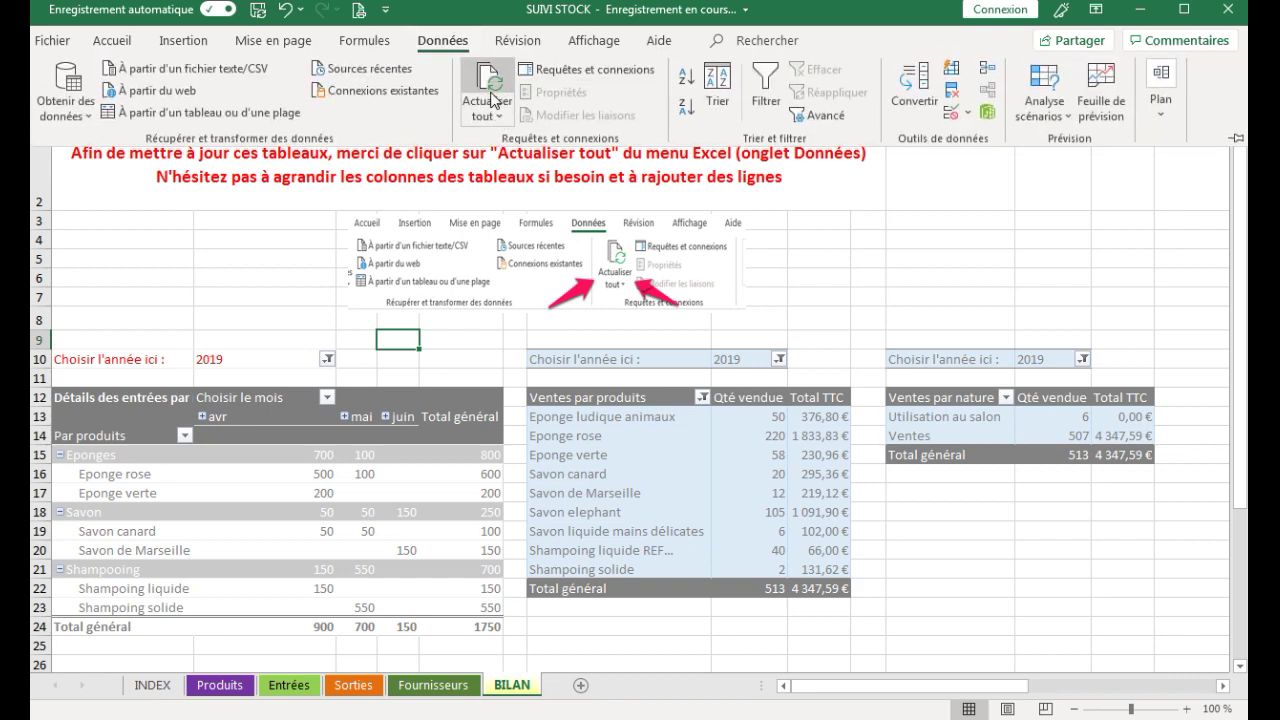
{"action": "left_click", "coordinate": [487, 88]}
{"action": "scroll", "coordinate": [651, 281], "scroll_direction": "down", "scroll_amount": 1}
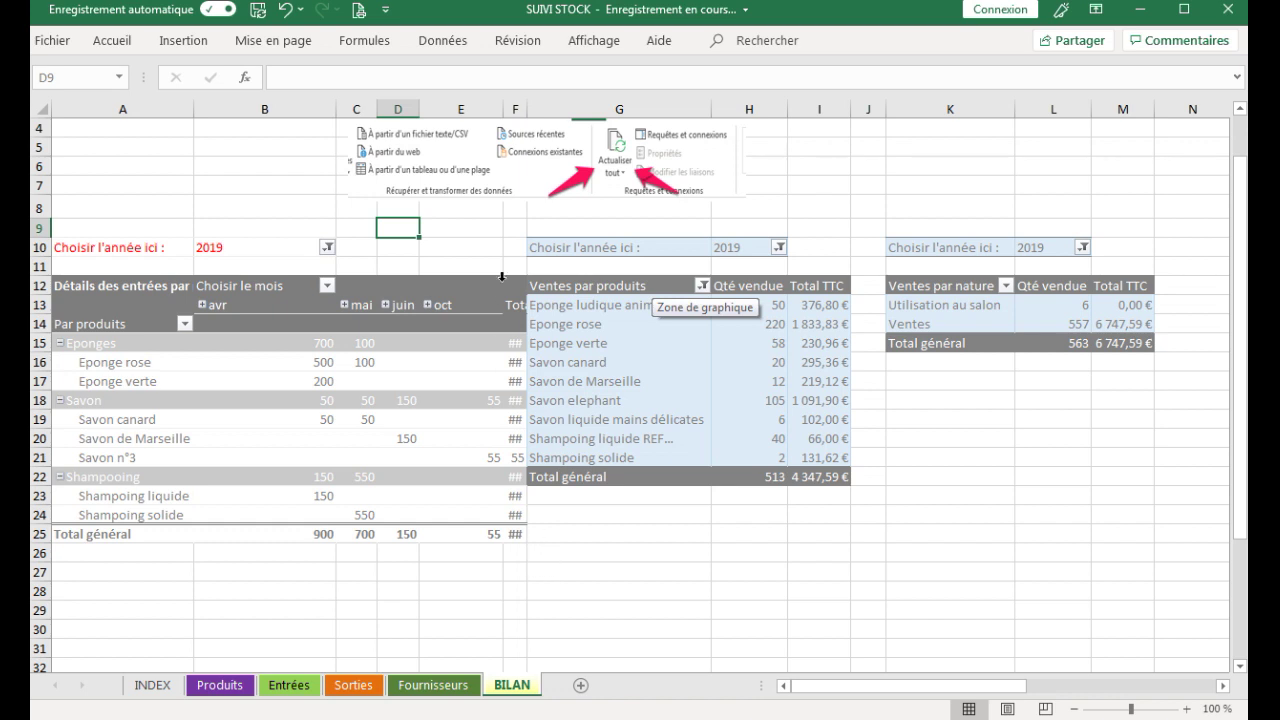
{"action": "left_click_drag", "start_coordinate": [527, 108], "coordinate": [637, 108]}
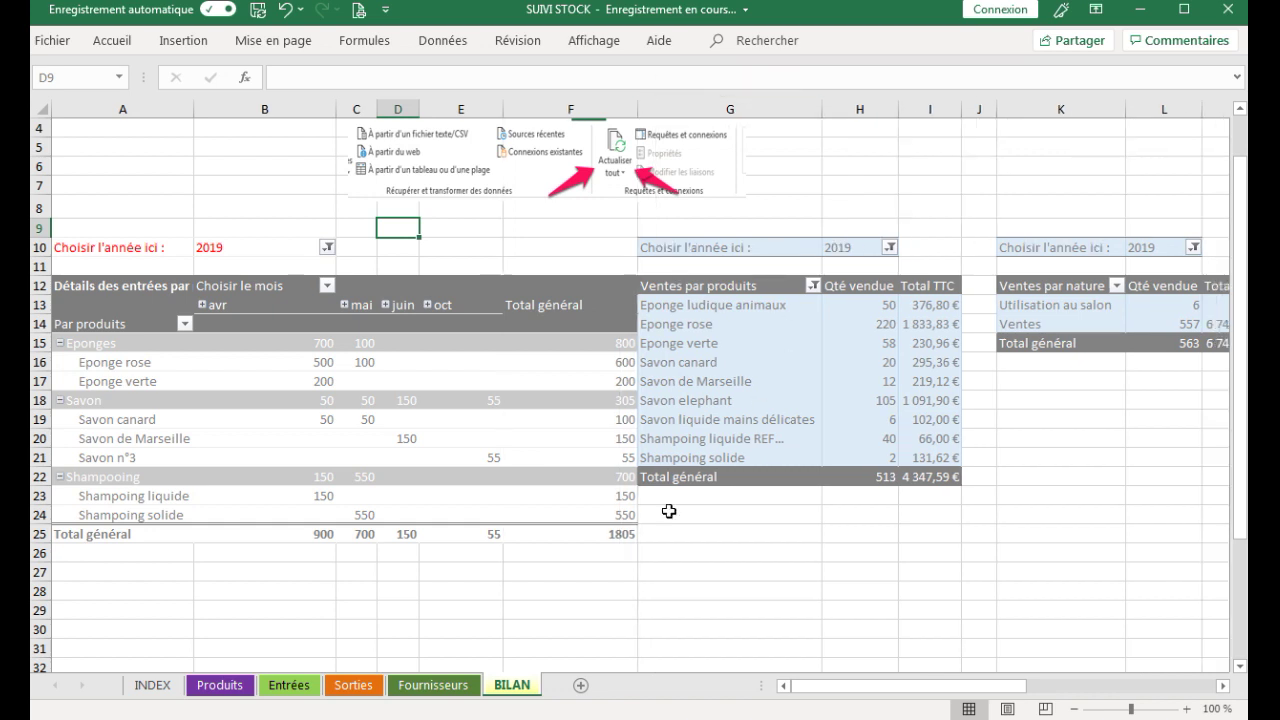
{"action": "left_click", "coordinate": [473, 607]}
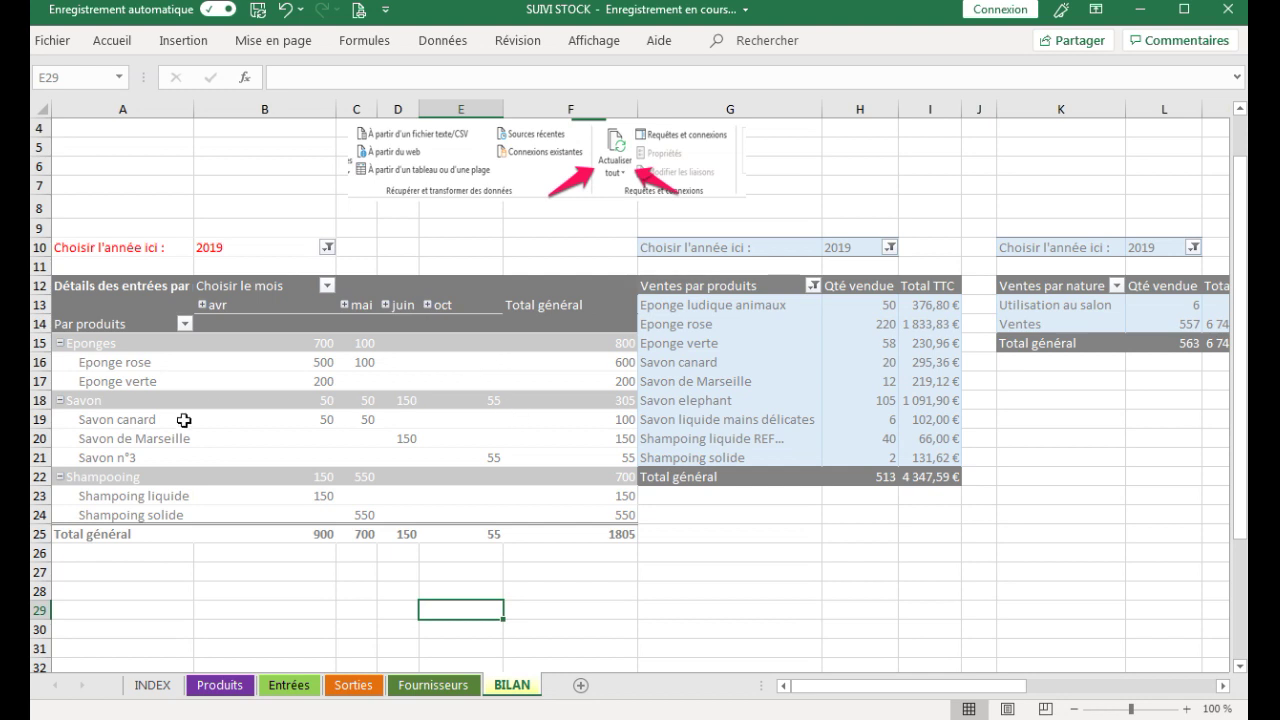
Examine the Savon n°3 row and the year filter of the entries pivot table
{"action": "left_click", "coordinate": [150, 460]}
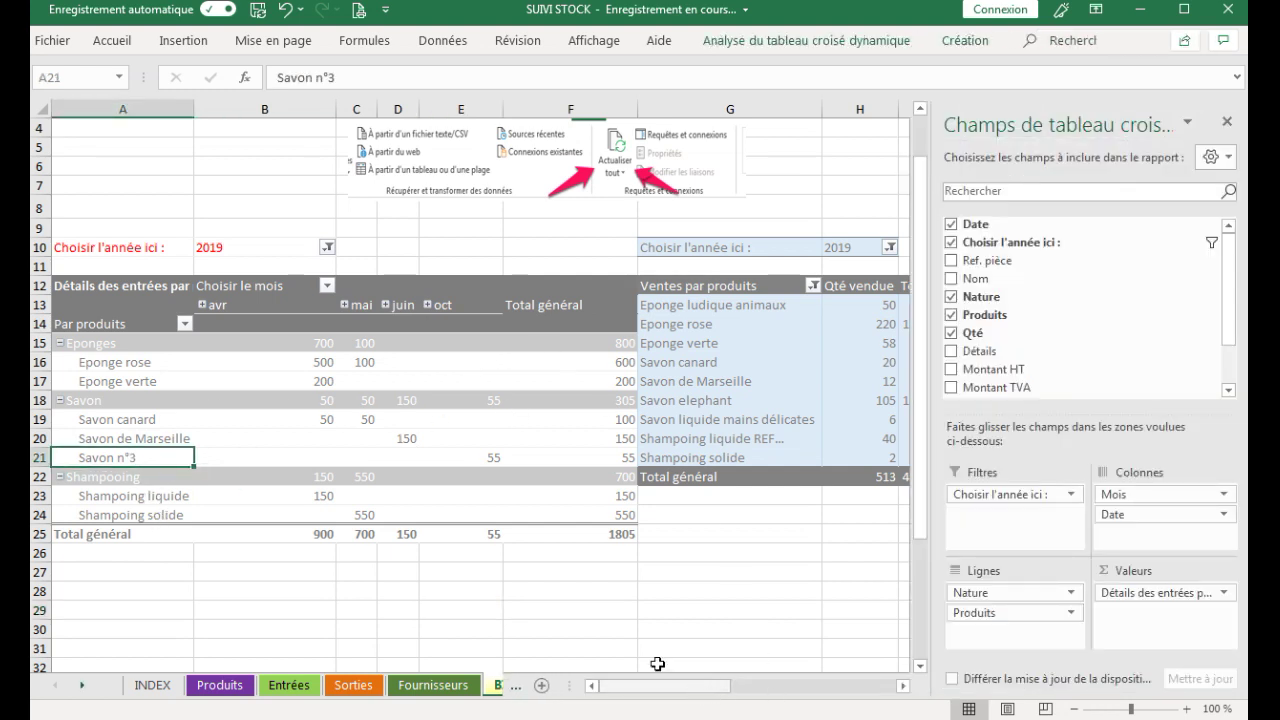
{"action": "left_click", "coordinate": [328, 248]}
{"action": "left_click", "coordinate": [330, 251]}
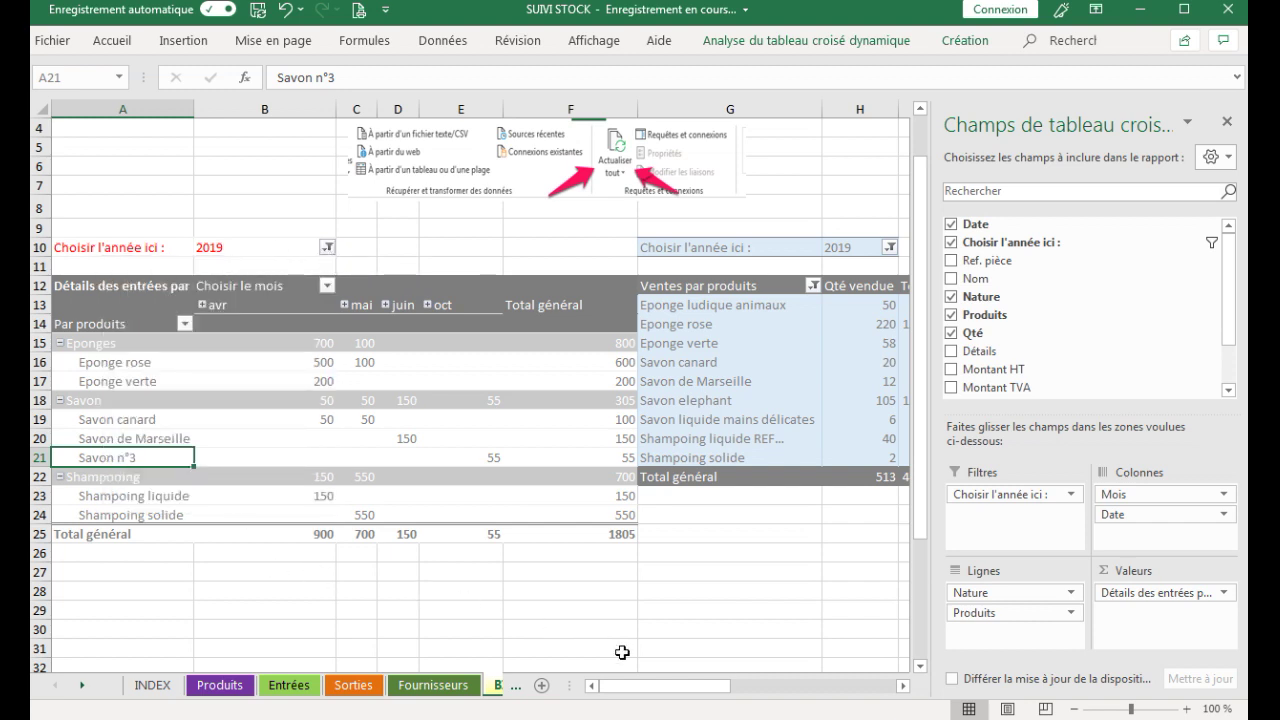
Examine the Ventes par produits table and the Ventes row of the Ventes par nature table on the BILAN sheet
{"action": "left_click_drag", "start_coordinate": [657, 686], "coordinate": [708, 690]}
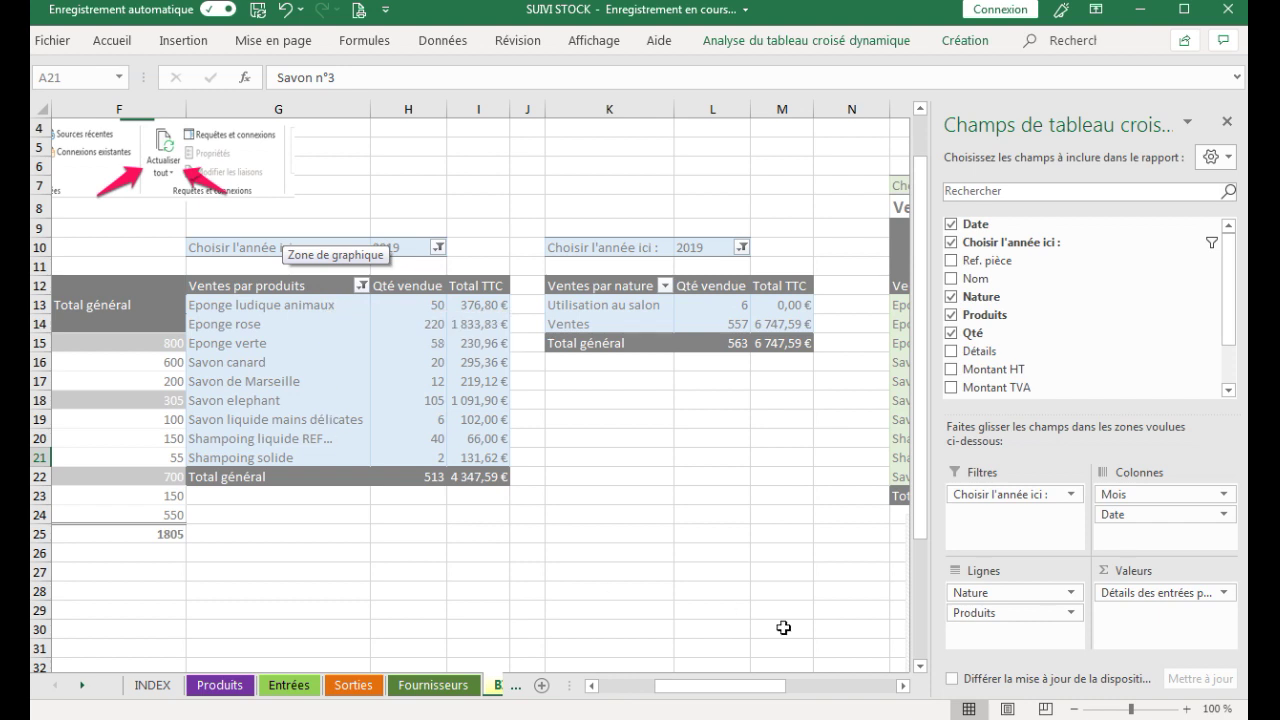
{"action": "left_click_drag", "start_coordinate": [764, 684], "coordinate": [779, 686]}
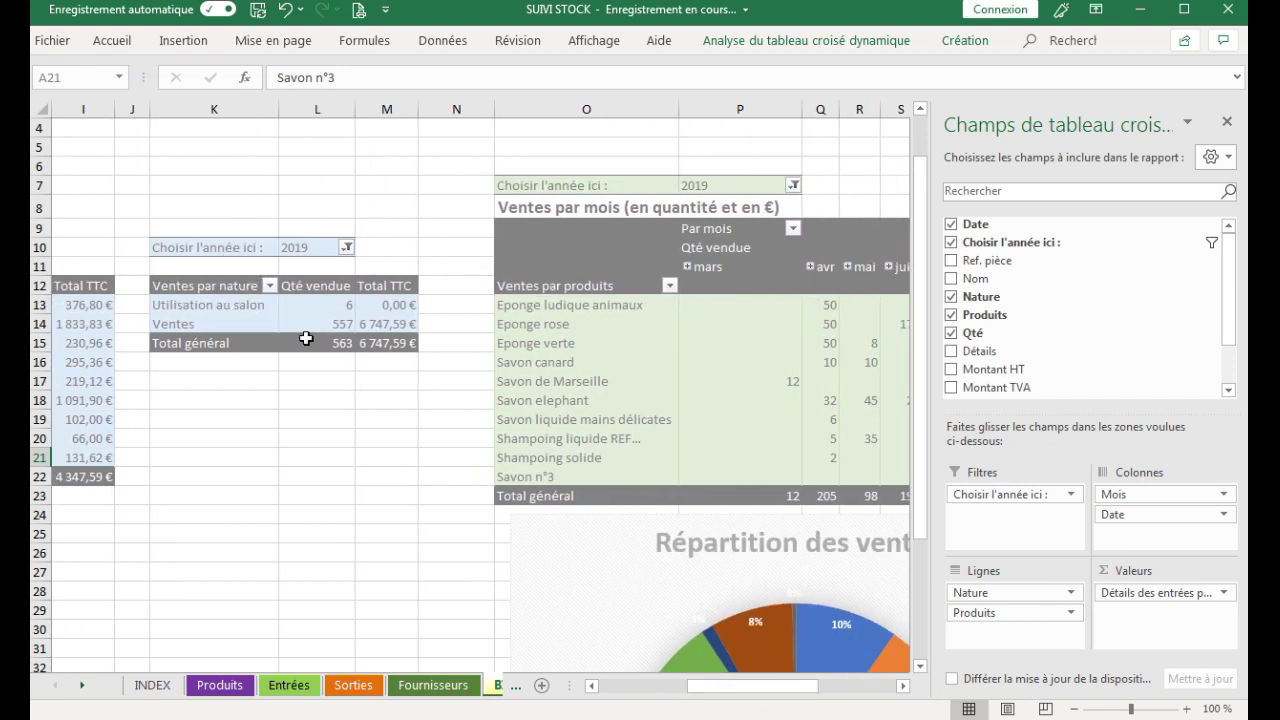
{"action": "left_click", "coordinate": [230, 313]}
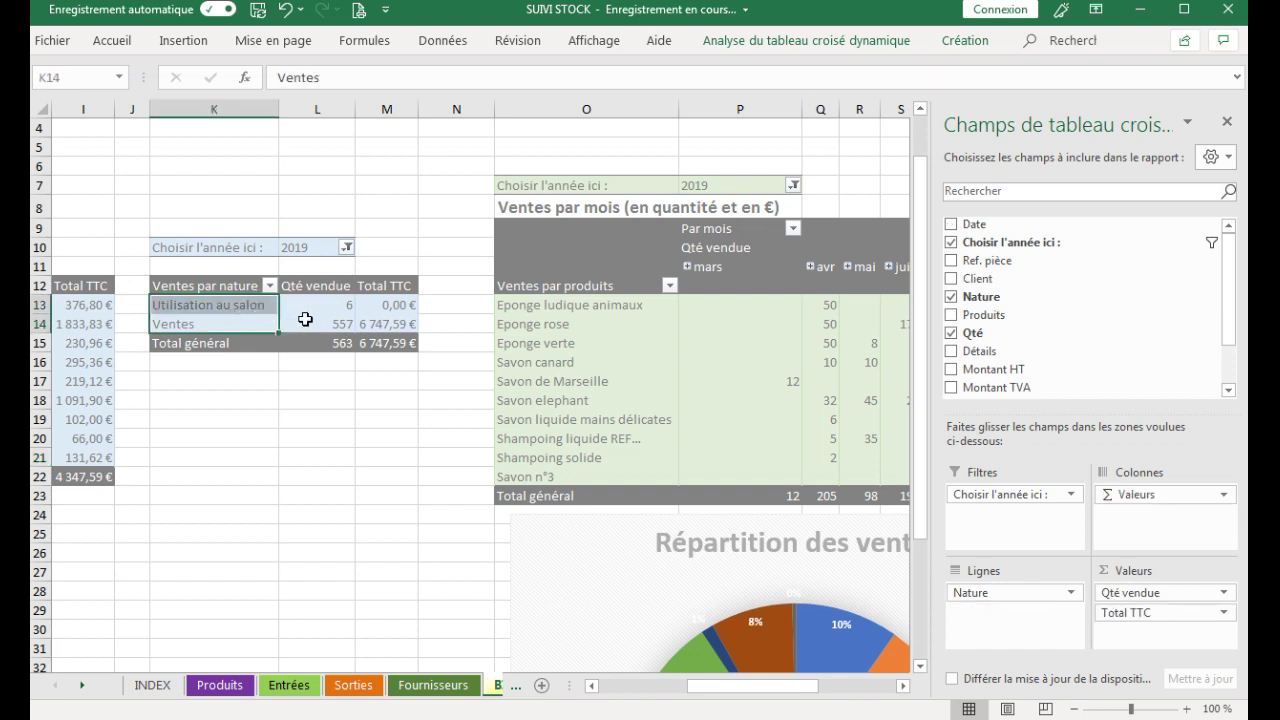
{"action": "left_click", "coordinate": [334, 322]}
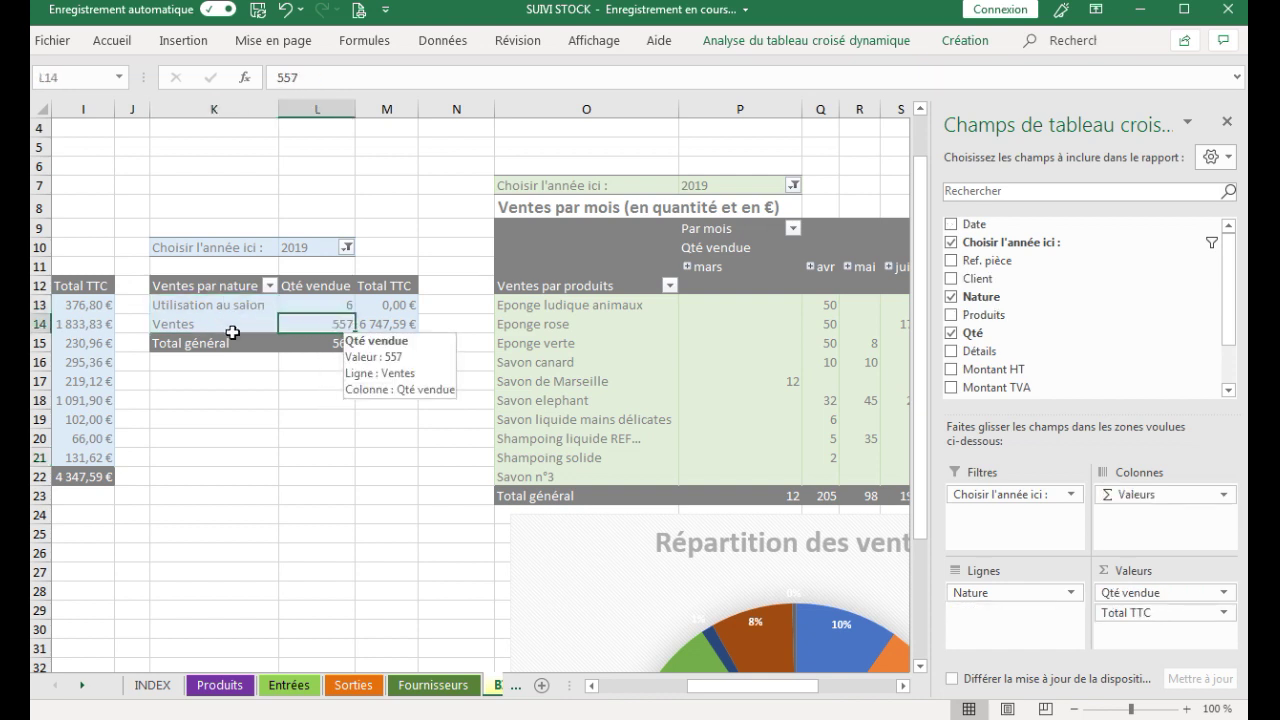
Widen column AA of the Ventes par mois table to fit its Total Total TTC values
{"action": "left_click", "coordinate": [339, 453]}
{"action": "left_click_drag", "start_coordinate": [930, 697], "coordinate": [1020, 695]}
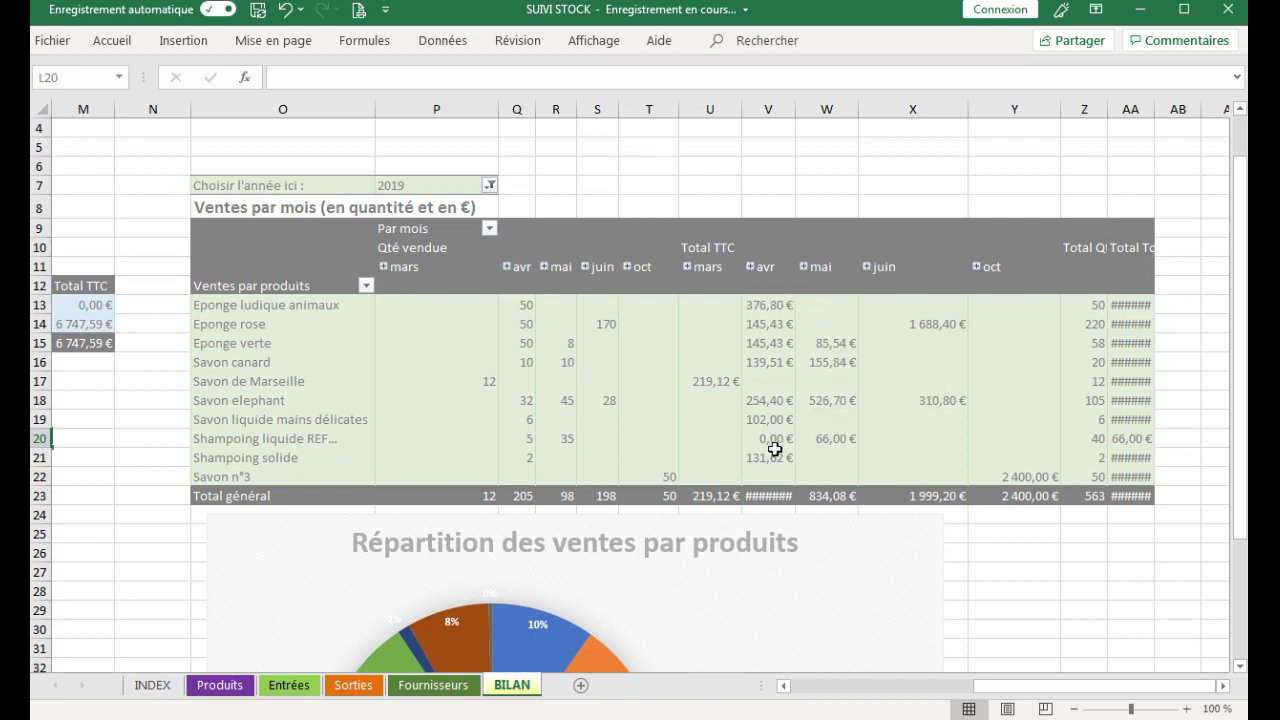
{"action": "double_click", "coordinate": [1156, 112]}
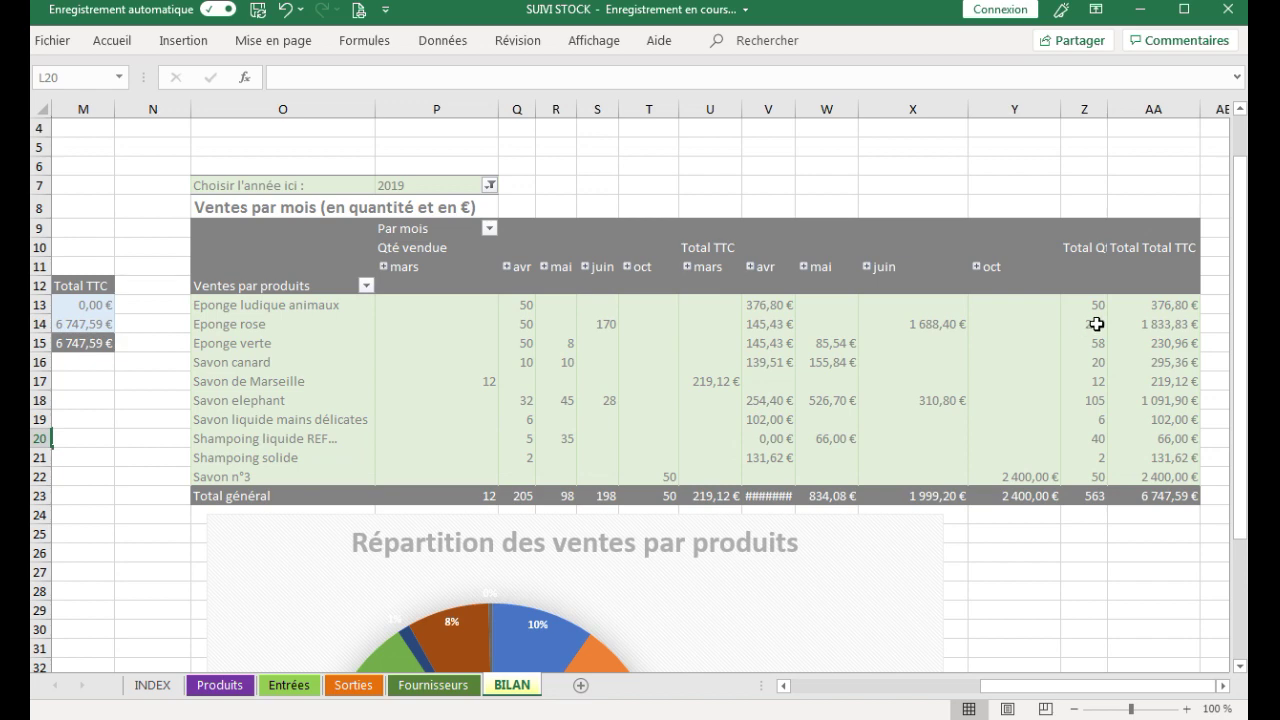
Review the Répartition des ventes par produits pie chart and the entries, sales and supplier Total HT tables on the BILAN sheet
{"action": "scroll", "coordinate": [982, 434], "scroll_direction": "down", "scroll_amount": 3}
{"action": "scroll", "coordinate": [982, 434], "scroll_direction": "down", "scroll_amount": 3}
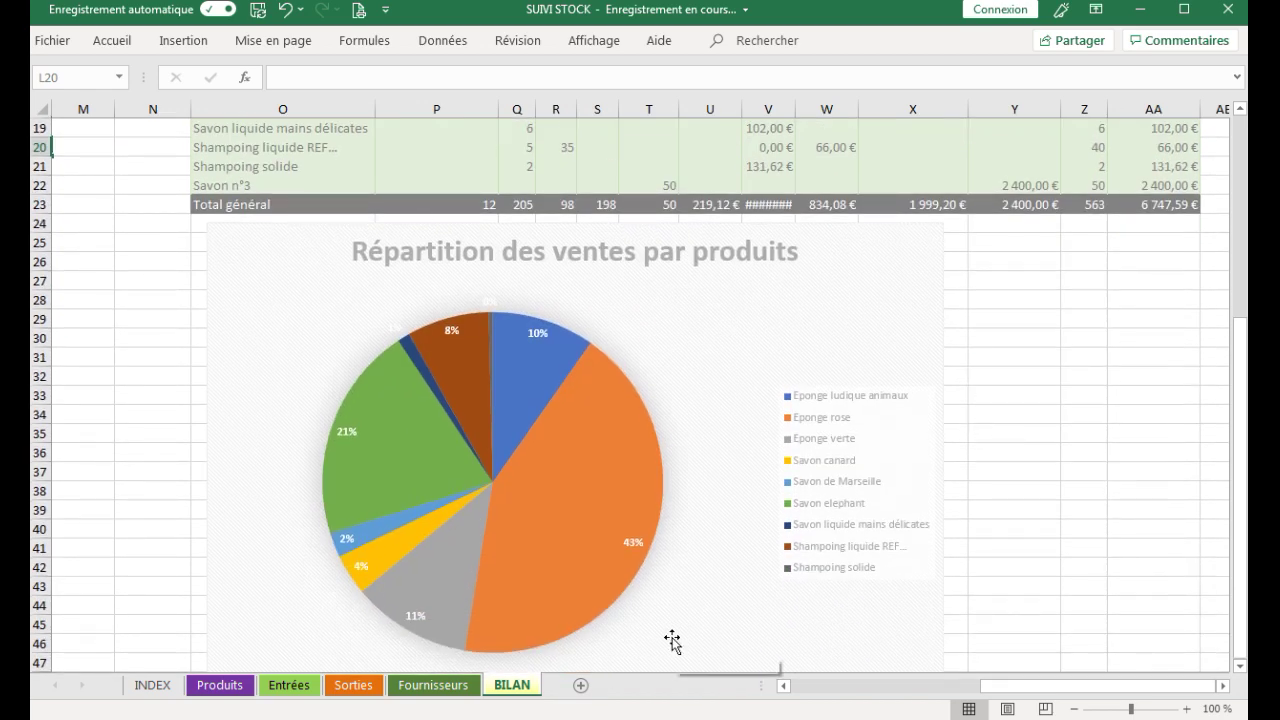
{"action": "scroll", "coordinate": [672, 640], "scroll_direction": "down", "scroll_amount": 2}
{"action": "scroll", "coordinate": [672, 640], "scroll_direction": "up", "scroll_amount": 8}
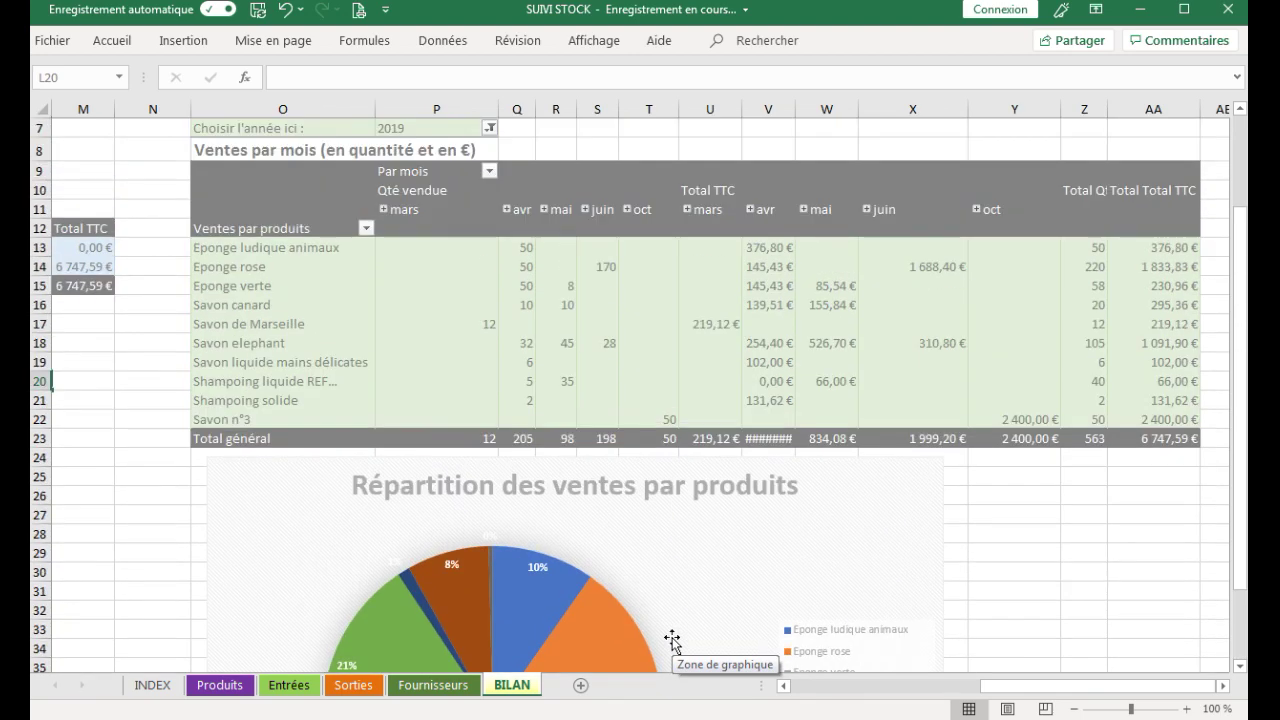
{"action": "left_click_drag", "start_coordinate": [1063, 688], "coordinate": [850, 690]}
{"action": "scroll", "coordinate": [746, 497], "scroll_direction": "down", "scroll_amount": 5}
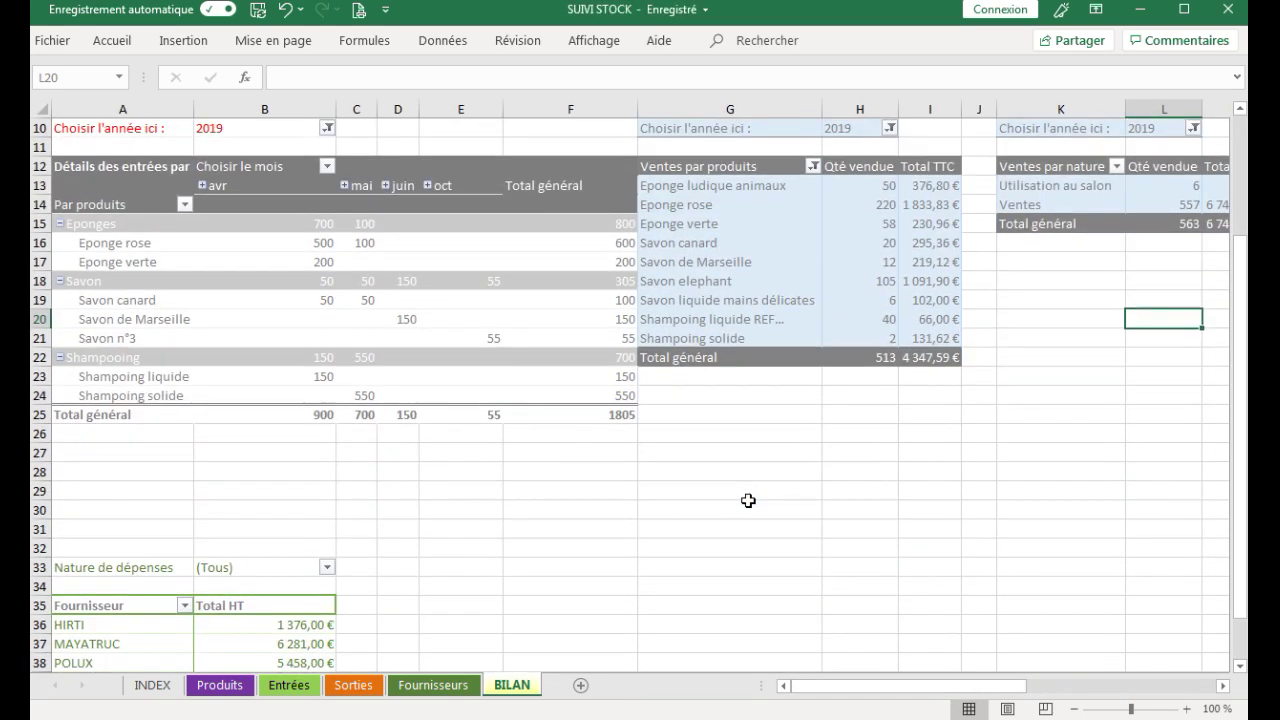
{"action": "scroll", "coordinate": [746, 500], "scroll_direction": "up", "scroll_amount": 5}
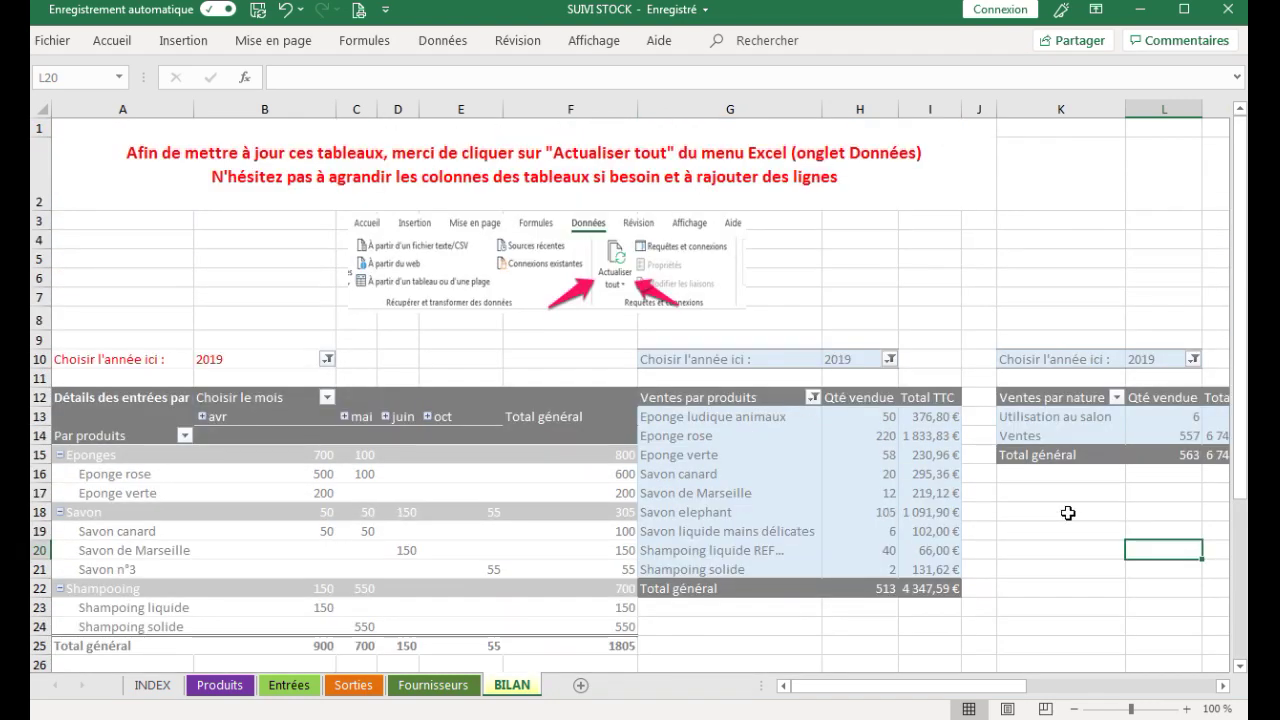
{"action": "scroll", "coordinate": [1068, 512], "scroll_direction": "down", "scroll_amount": 7}
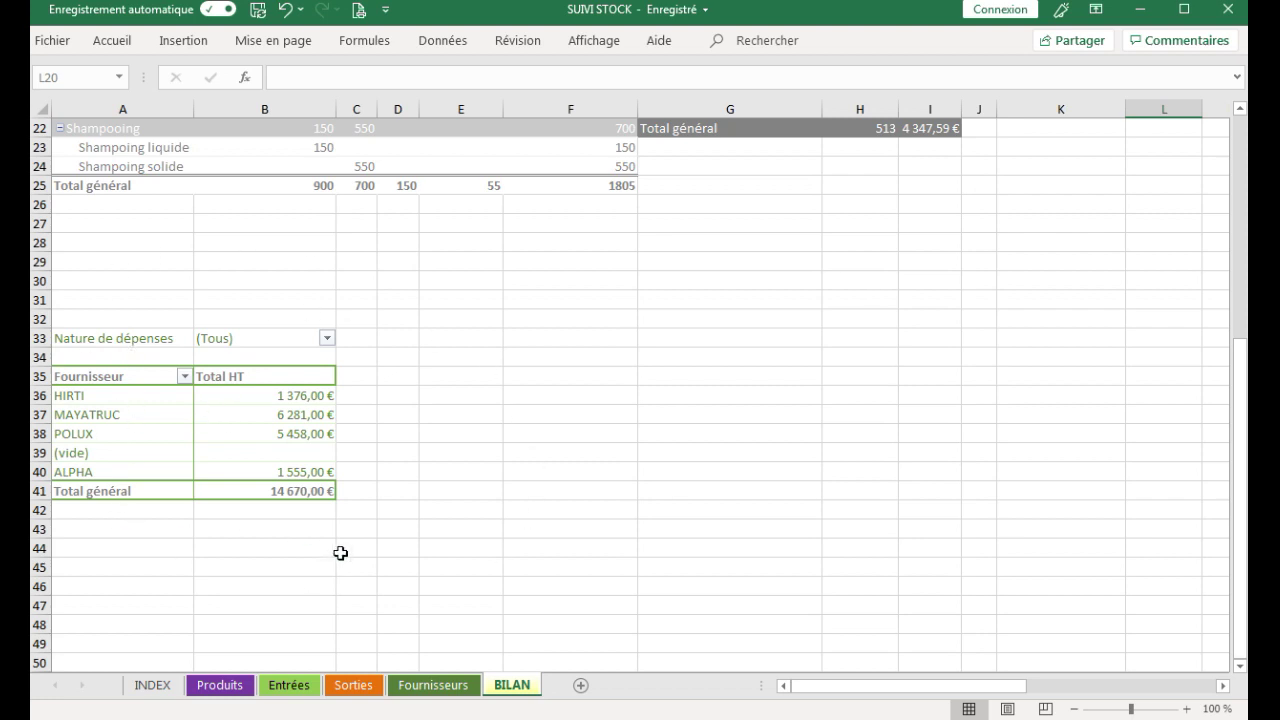
{"action": "scroll", "coordinate": [358, 565], "scroll_direction": "up", "scroll_amount": 7}
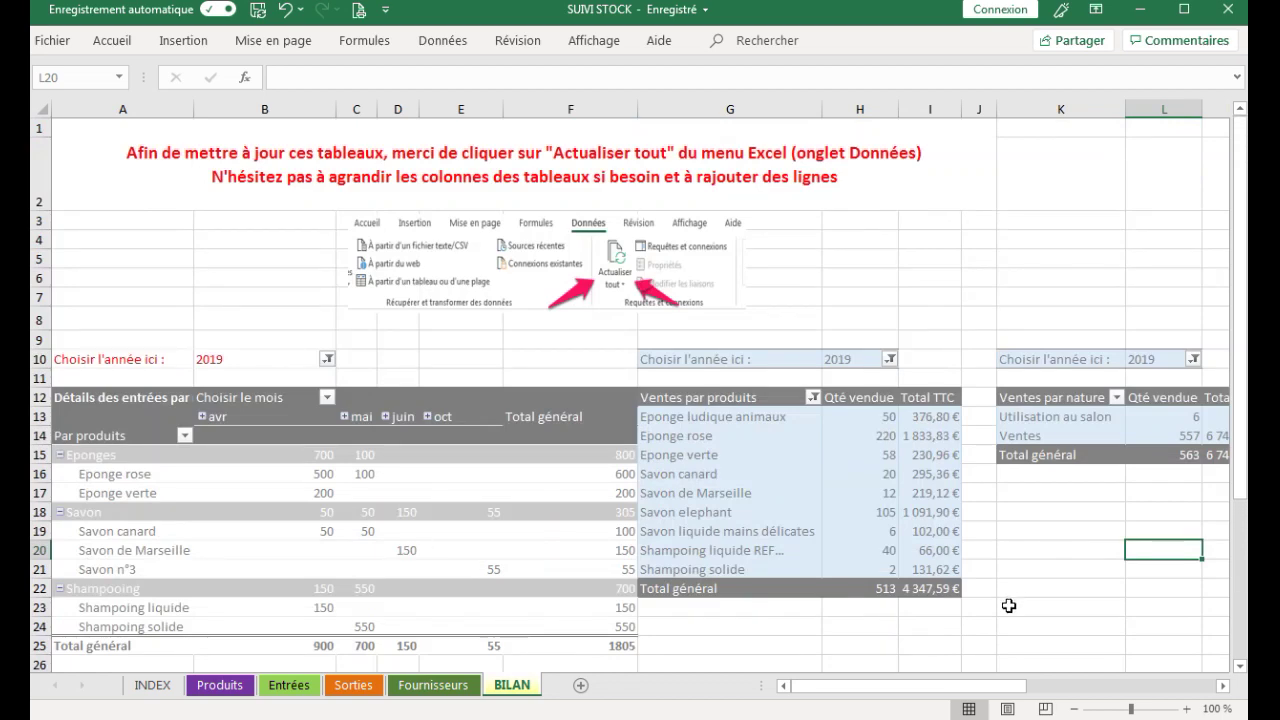
Check the Produits sheet and read through the INDEX sheet's instructions and sample tables for Fournisseurs and Entrées
{"action": "left_click", "coordinate": [212, 686]}
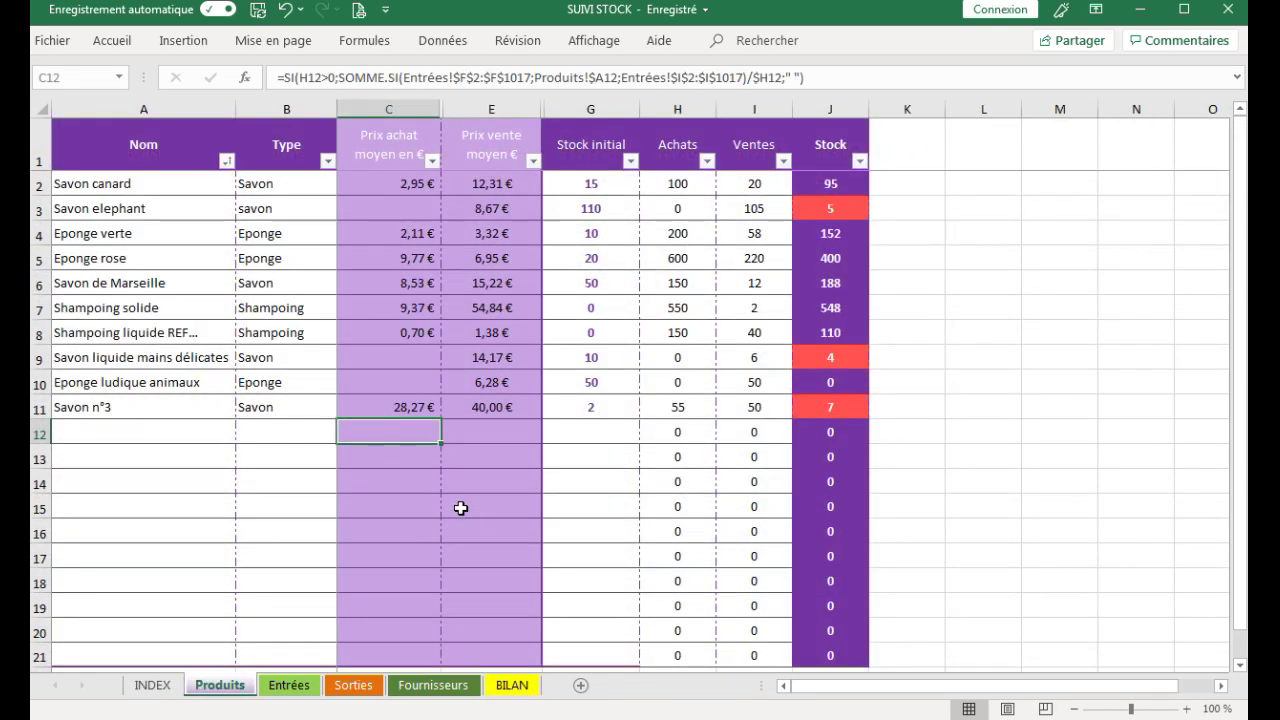
{"action": "left_click", "coordinate": [156, 688]}
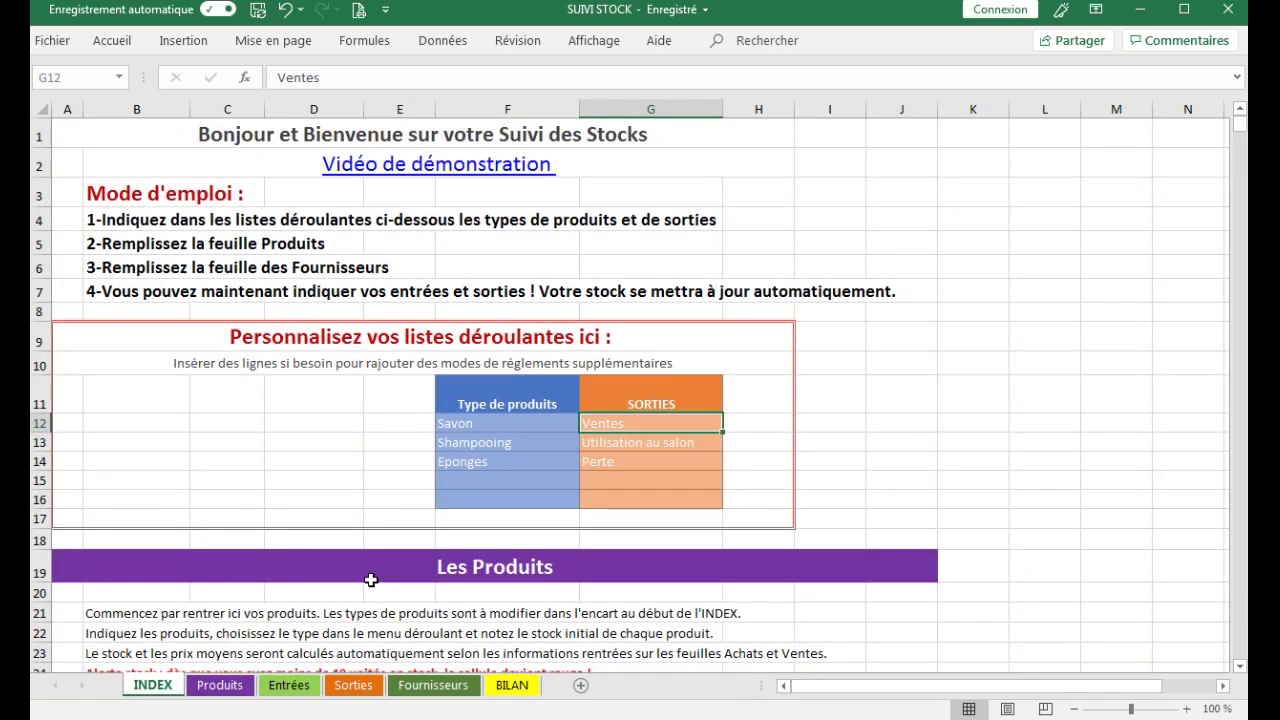
{"action": "left_click", "coordinate": [900, 532]}
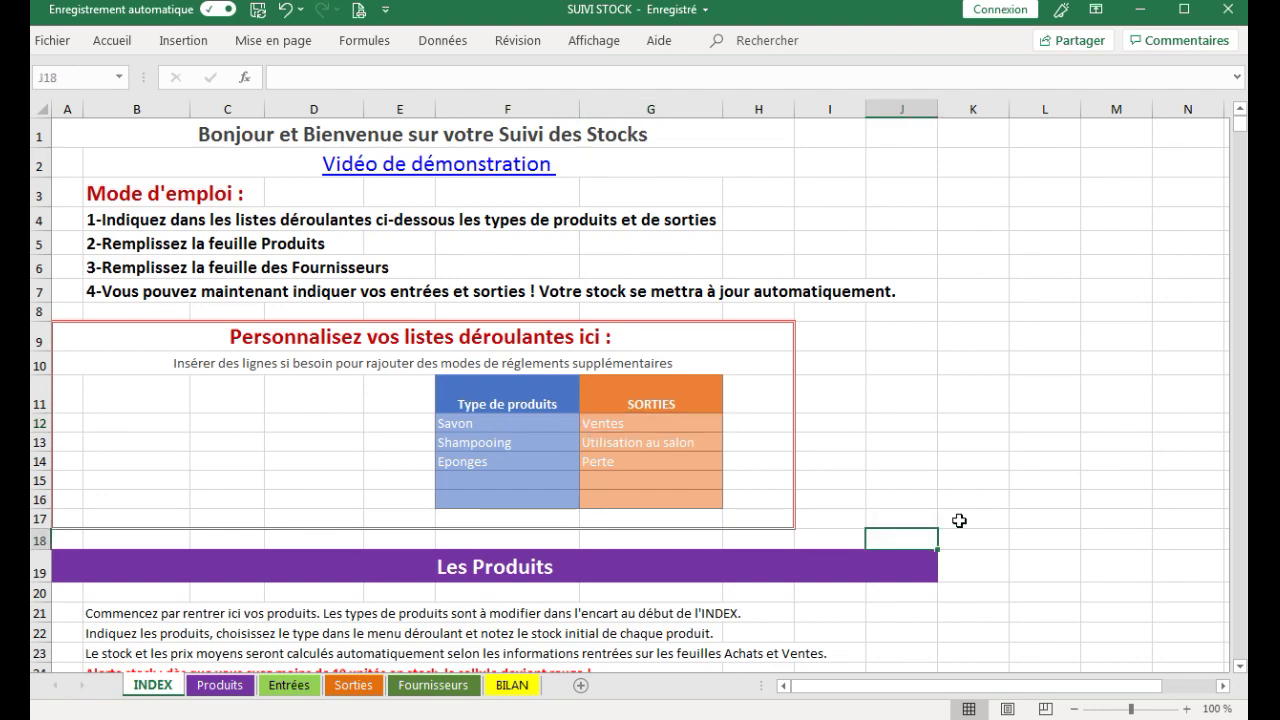
{"action": "scroll", "coordinate": [959, 520], "scroll_direction": "down", "scroll_amount": 13}
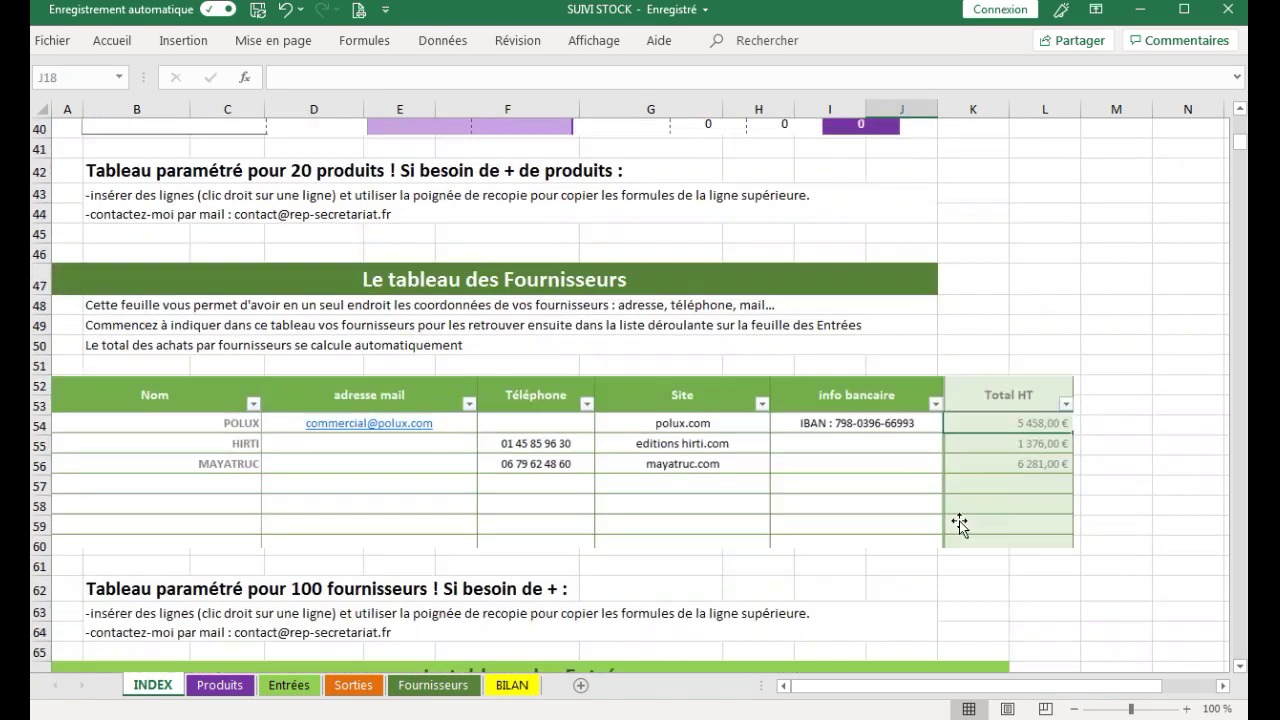
{"action": "scroll", "coordinate": [959, 523], "scroll_direction": "down", "scroll_amount": 1}
{"action": "scroll", "coordinate": [959, 525], "scroll_direction": "down", "scroll_amount": 9}
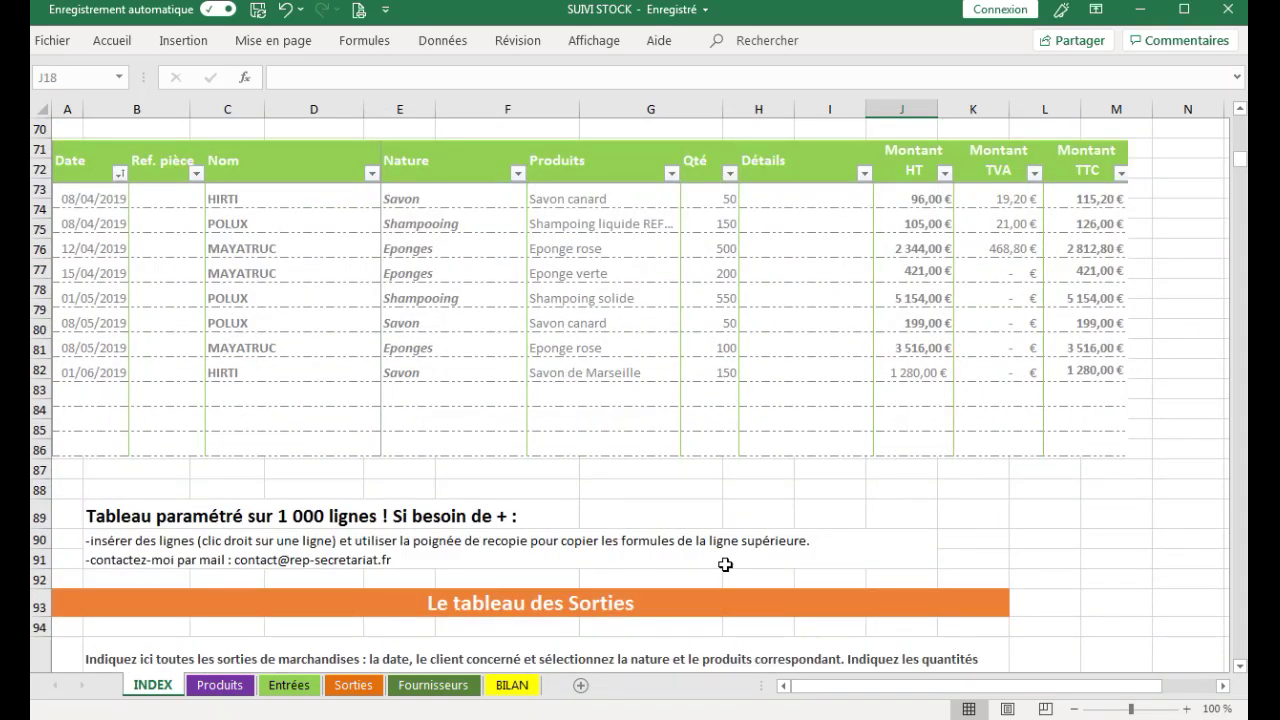
{"action": "scroll", "coordinate": [725, 565], "scroll_direction": "up", "scroll_amount": 20}
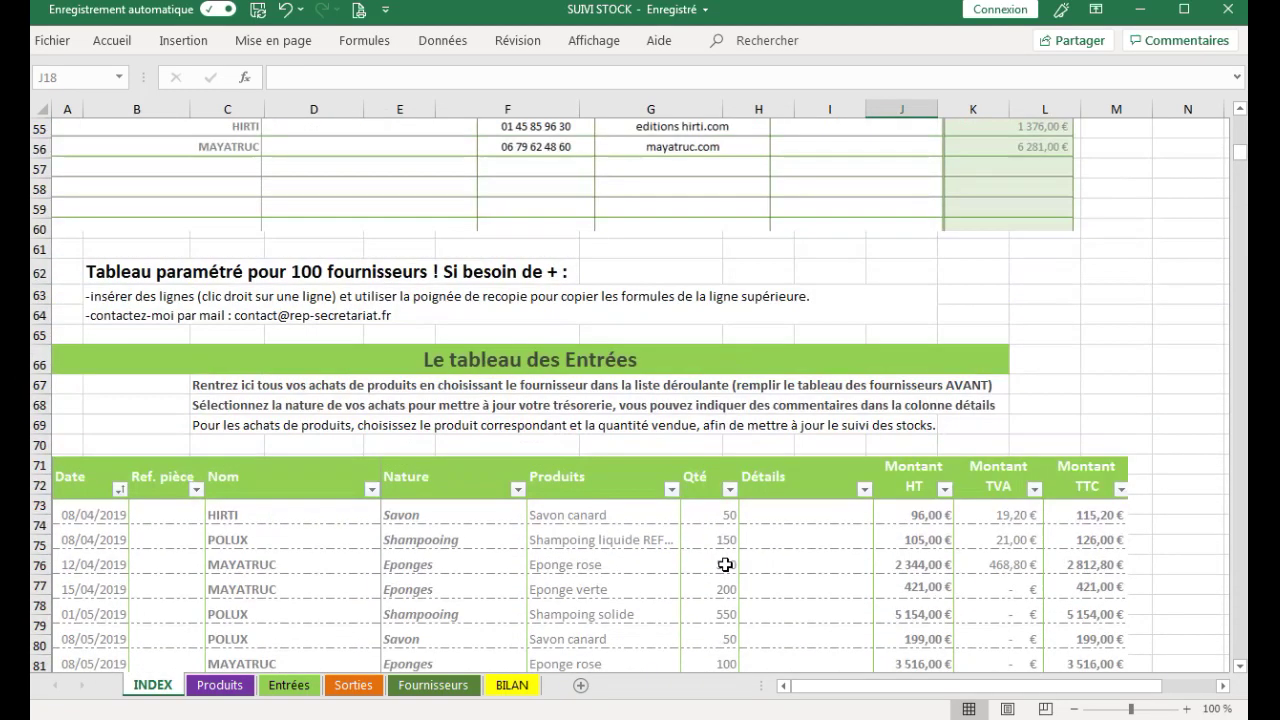